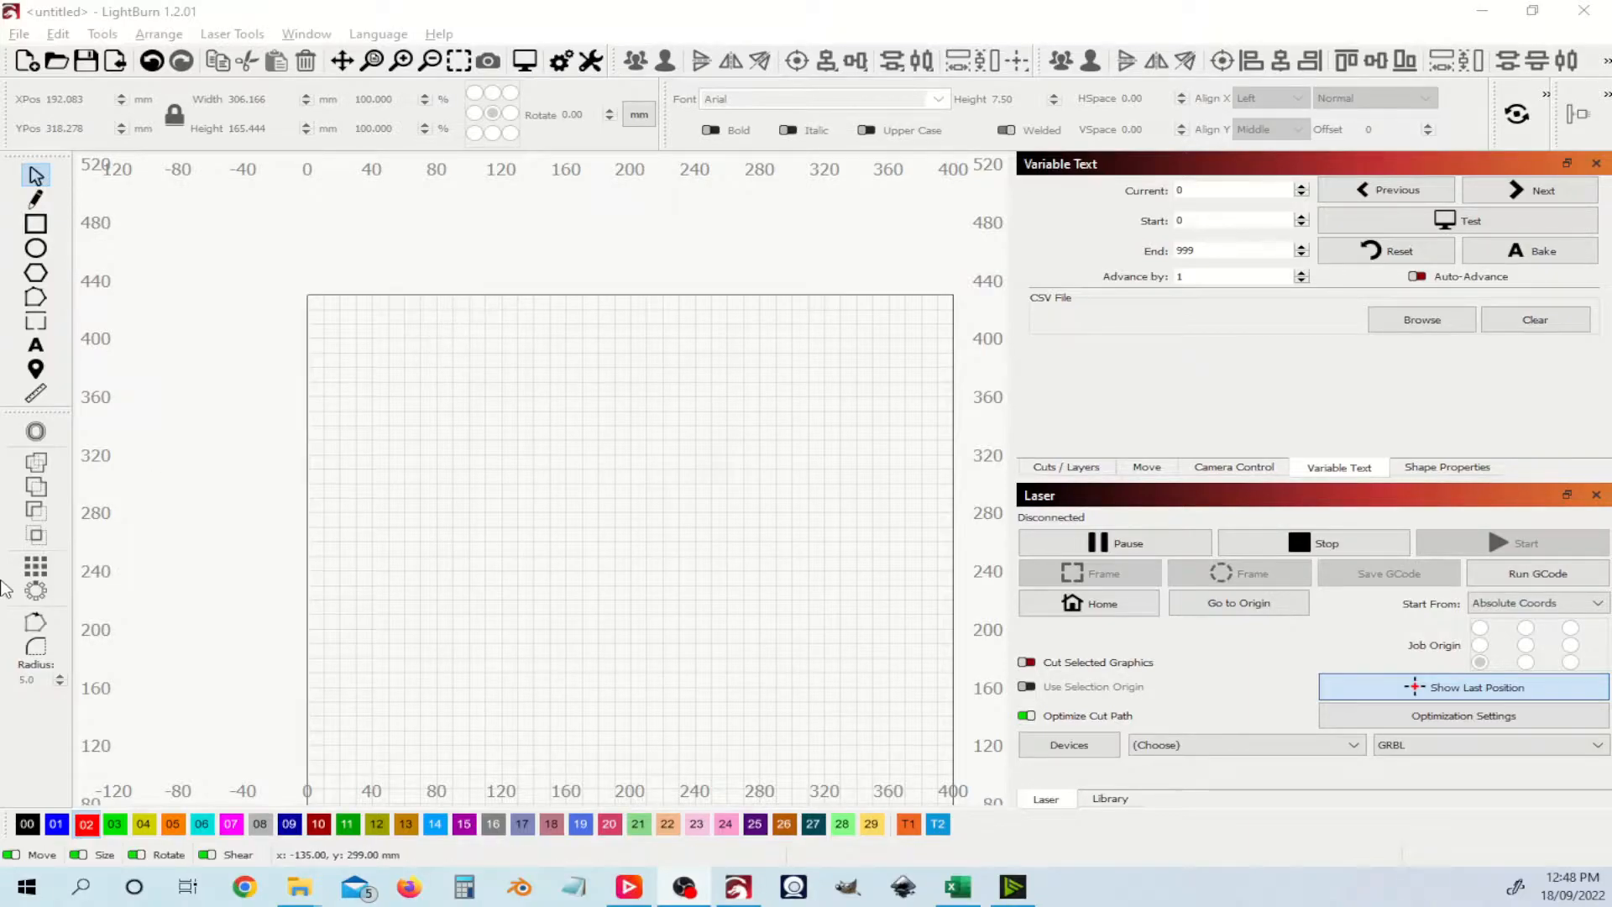
# Step: Draw a 61 × 21 mm rectangle near the workspace top-left on black line layer 00
pyautogui.press('ctrl')
pyautogui.click(36, 223)
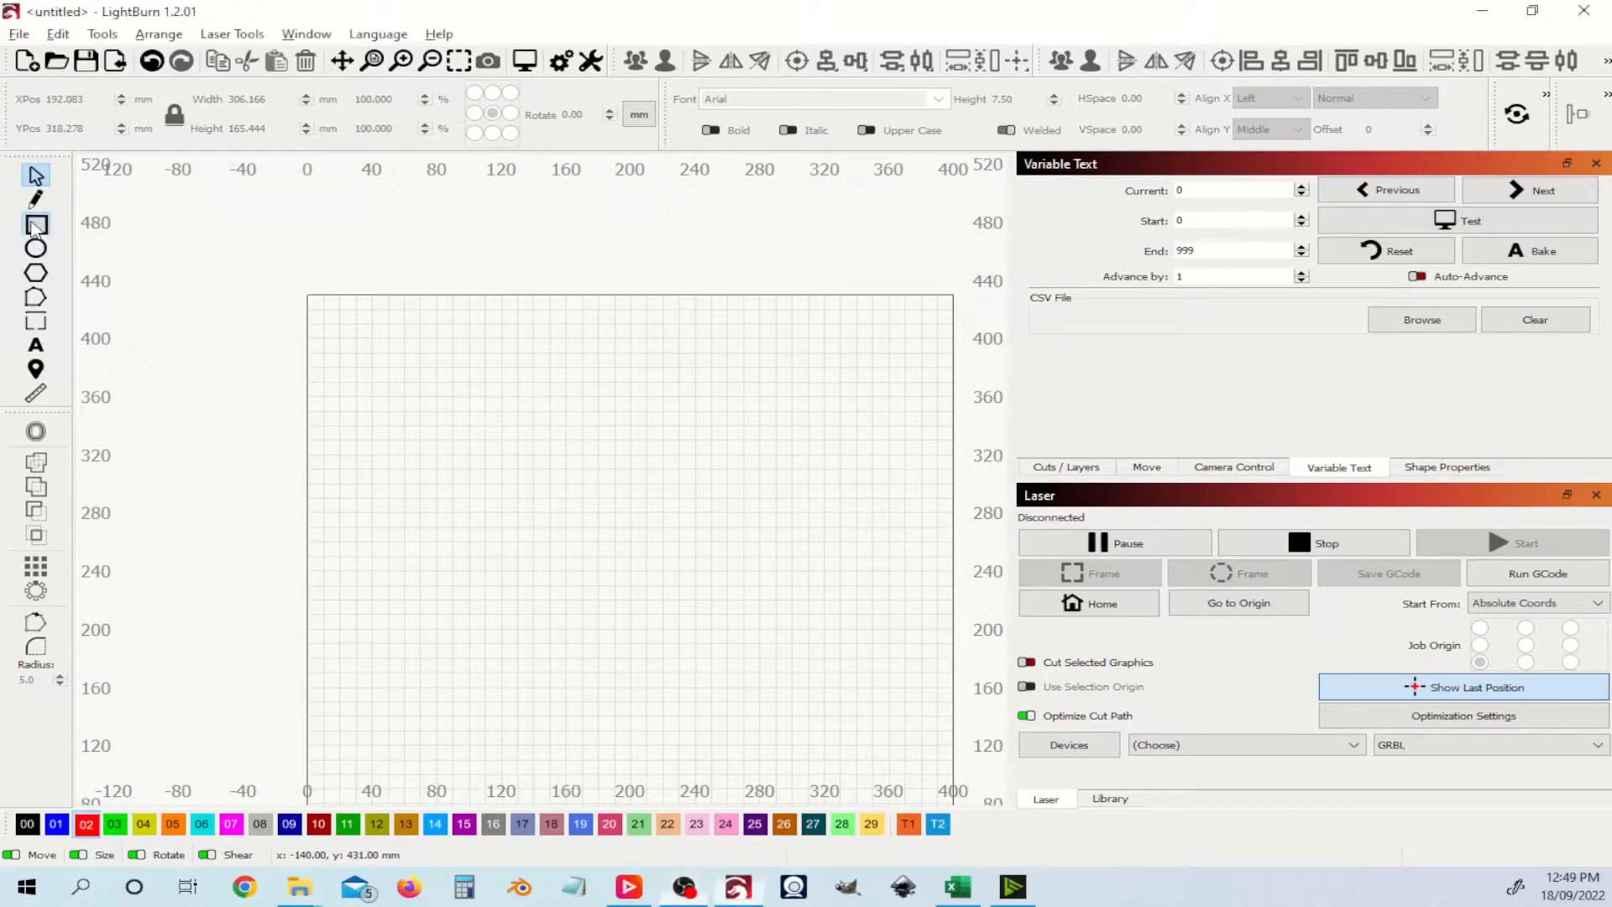
pyautogui.moveTo(357, 327); pyautogui.dragTo(458, 356)
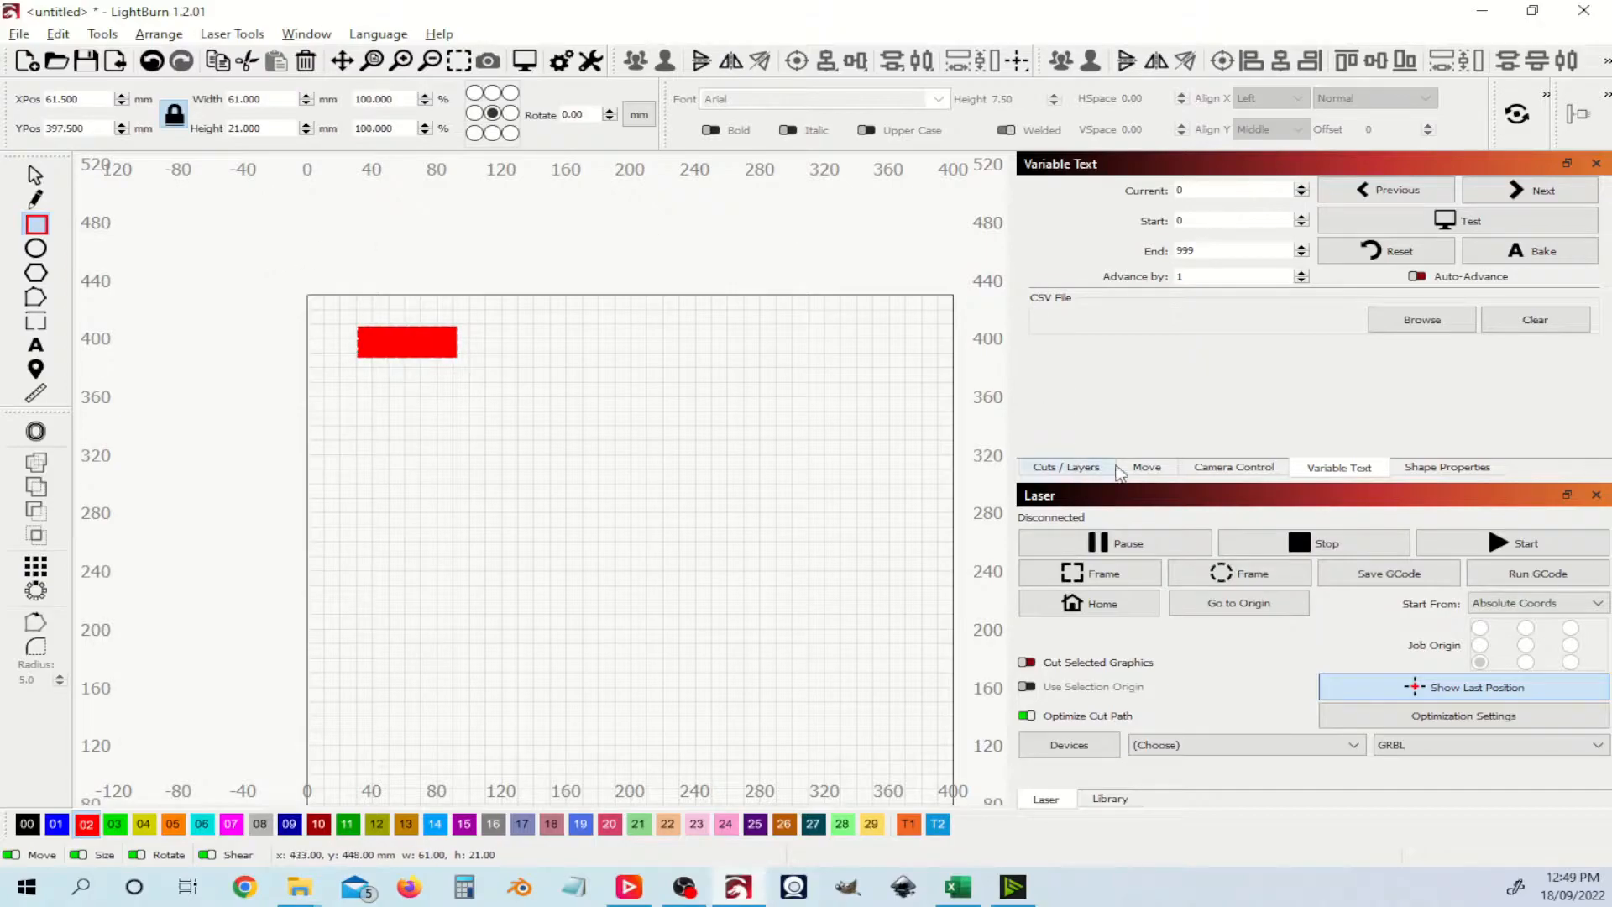
pyautogui.click(1074, 469)
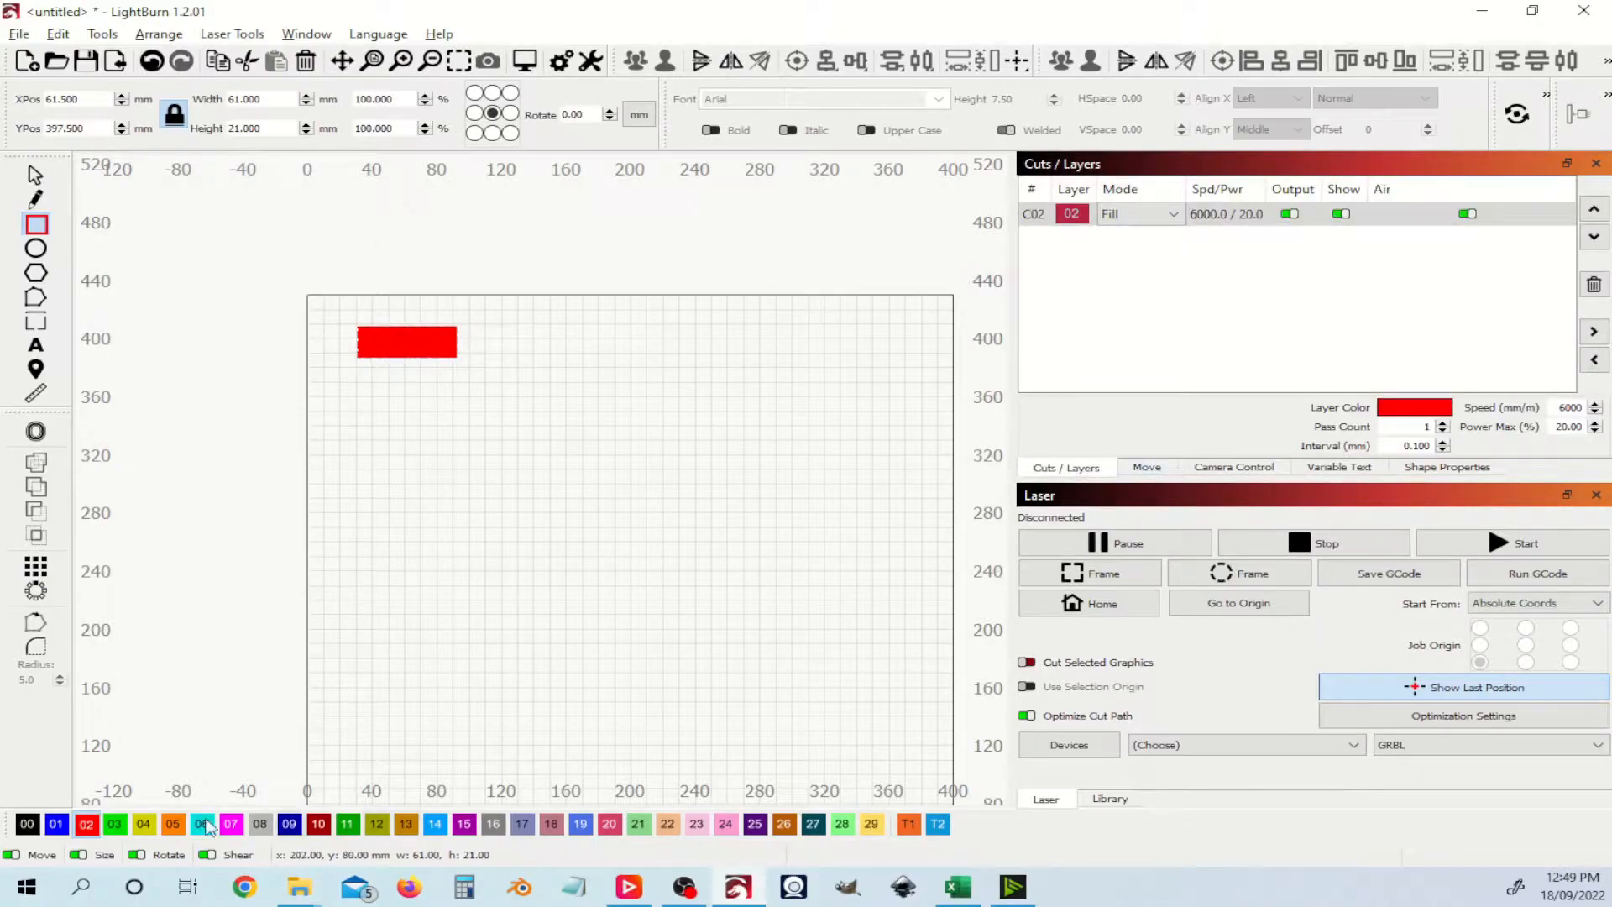
pyautogui.click(29, 828)
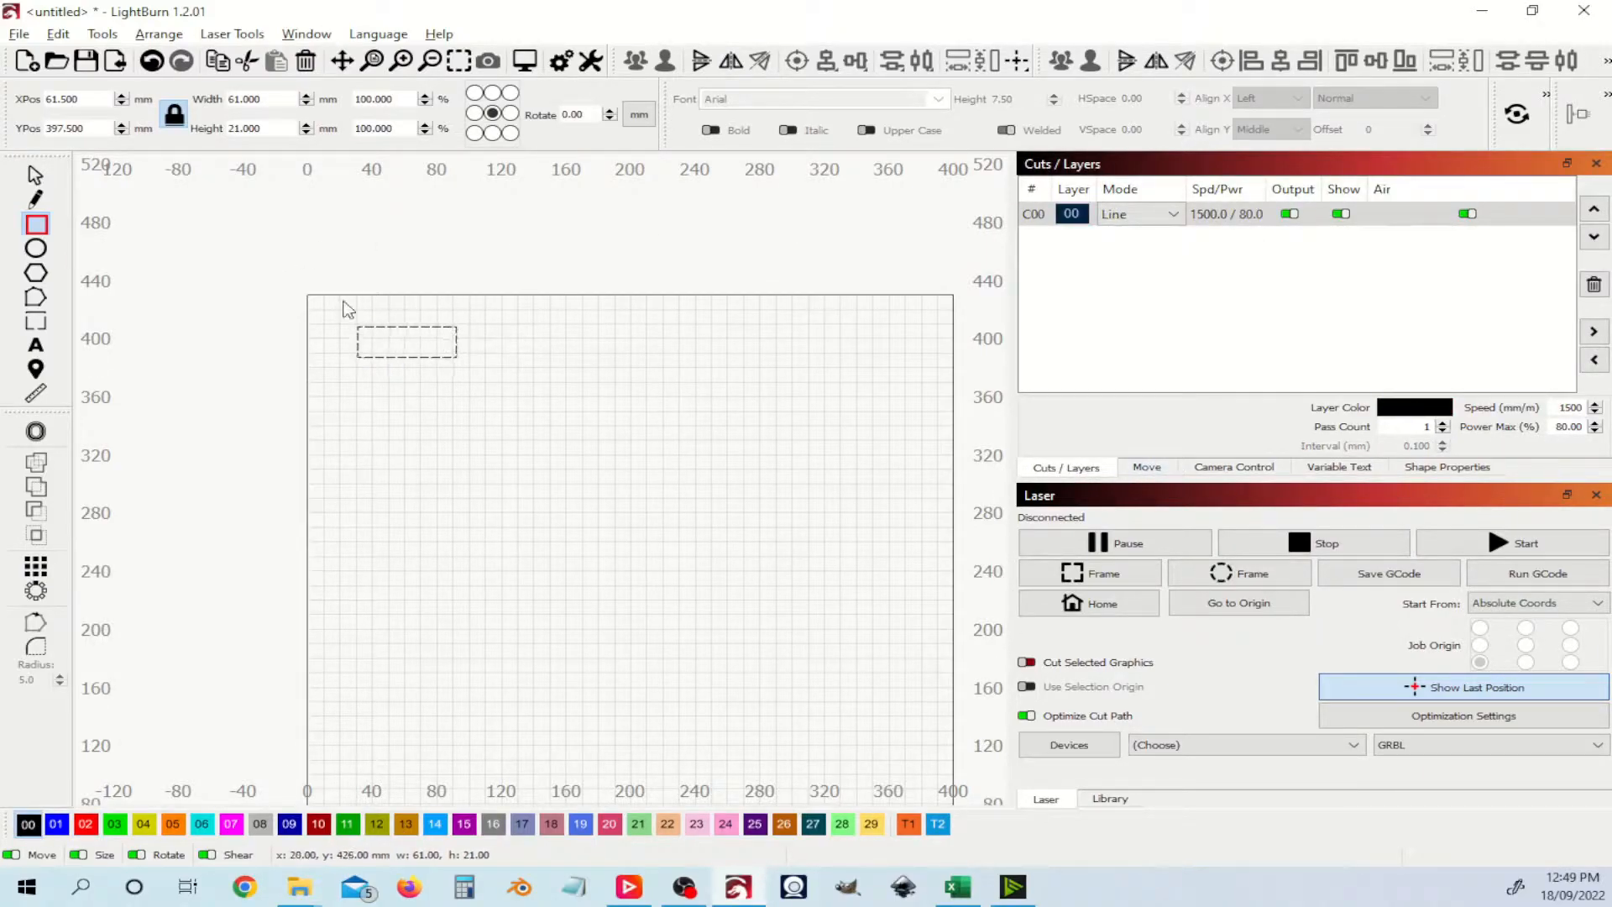
pyautogui.scroll(3, 403, 343)
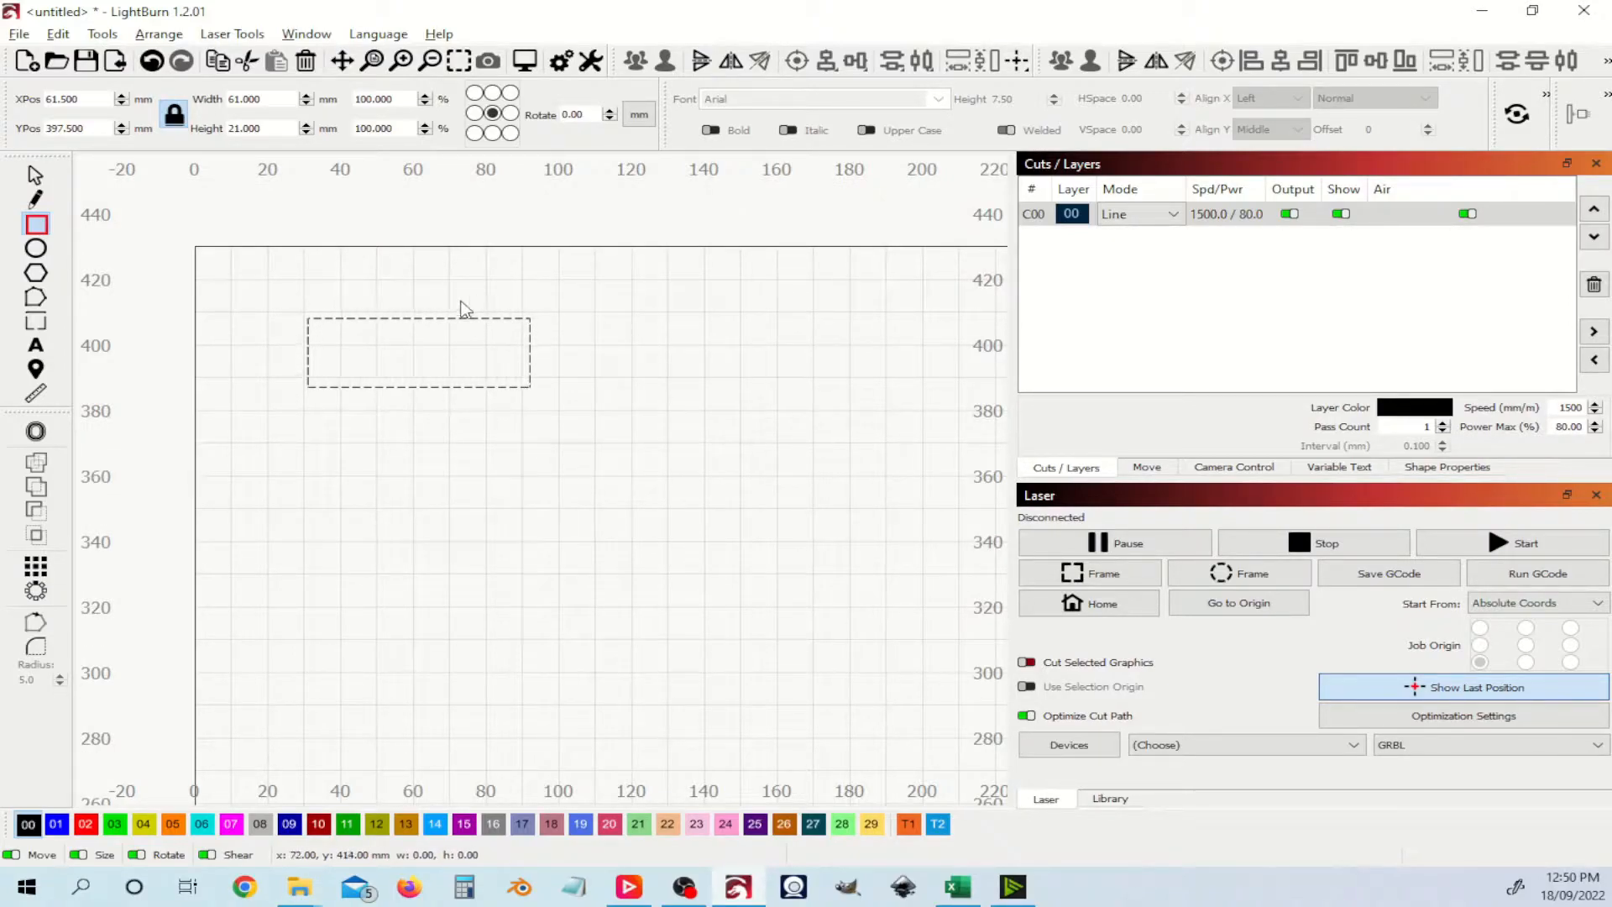
# Step: Select and deselect the rectangle a few times to check it
pyautogui.click(36, 174)
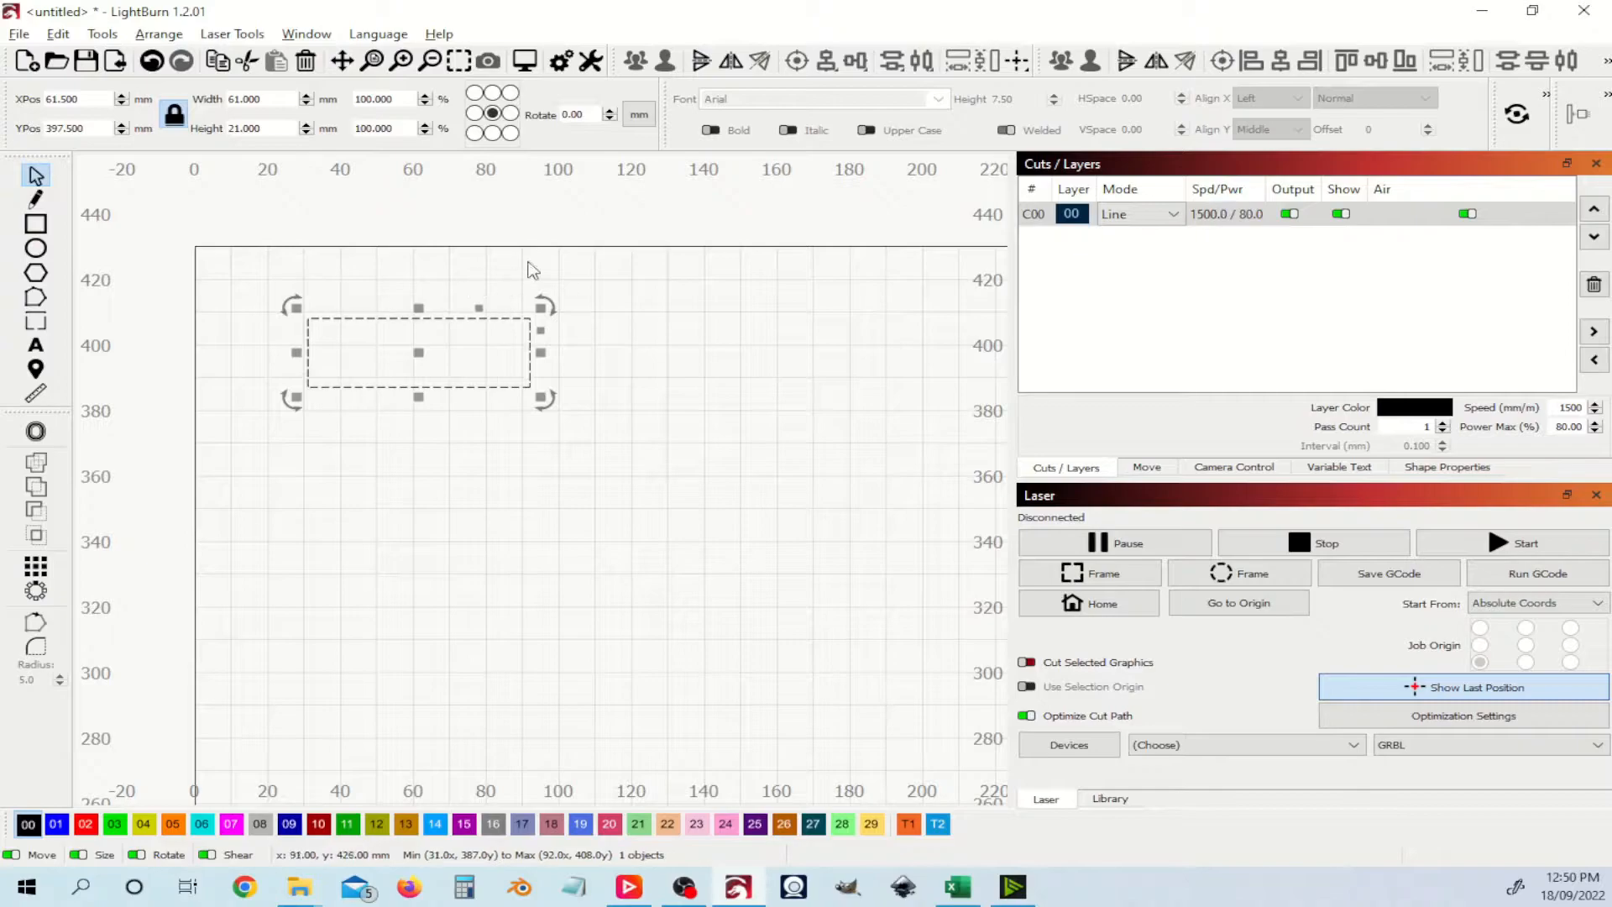
pyautogui.click(557, 265)
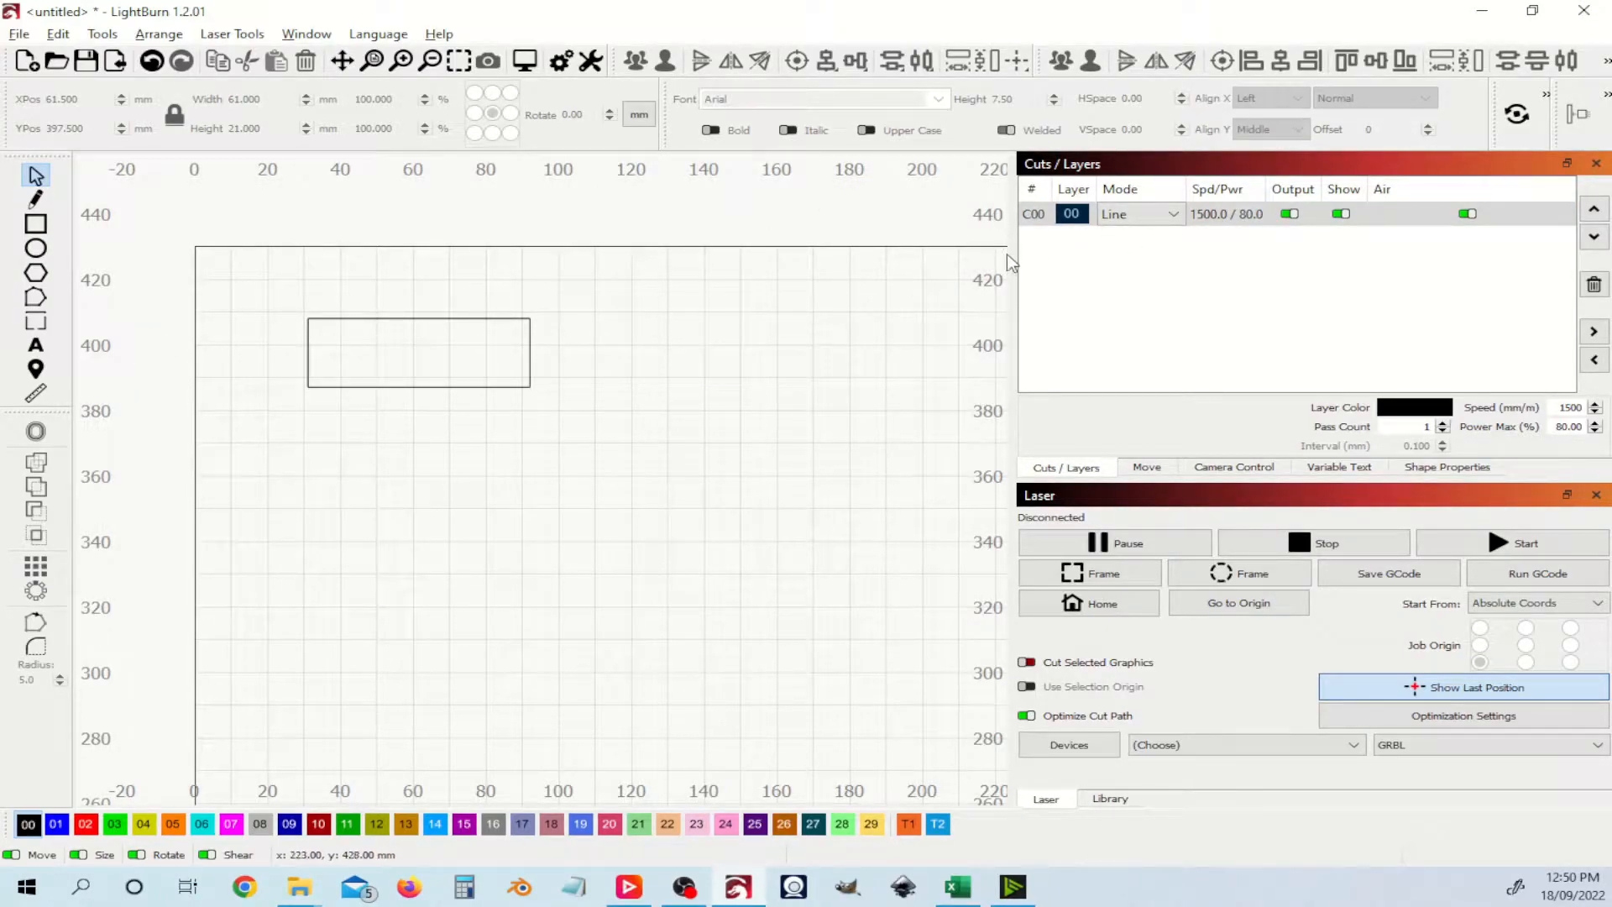
pyautogui.click(434, 318)
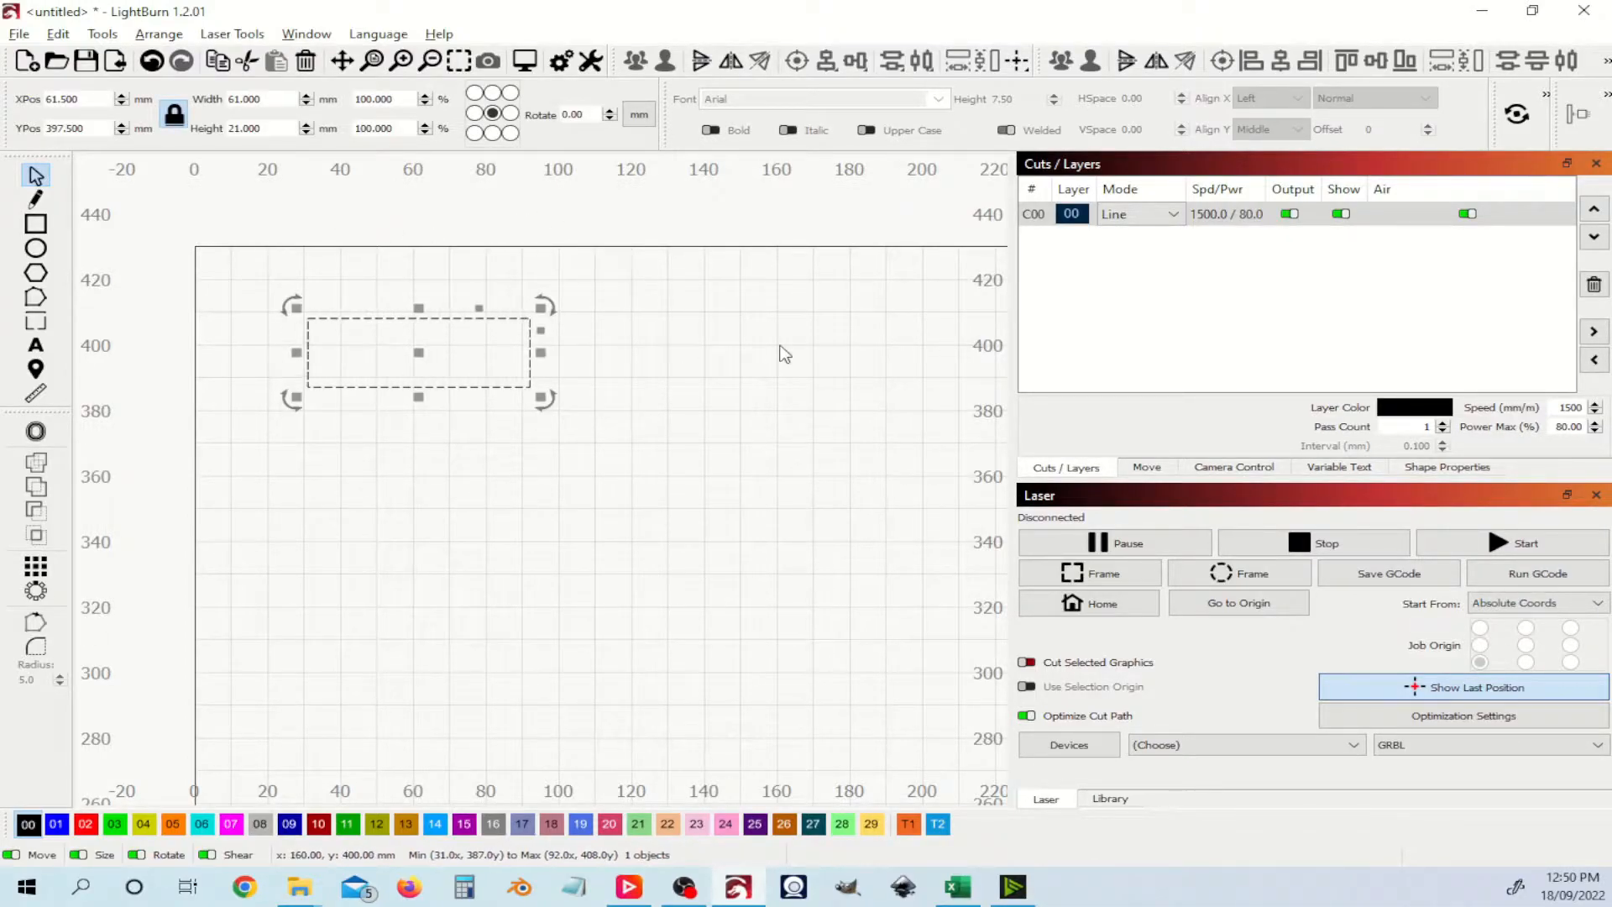
pyautogui.click(39, 569)
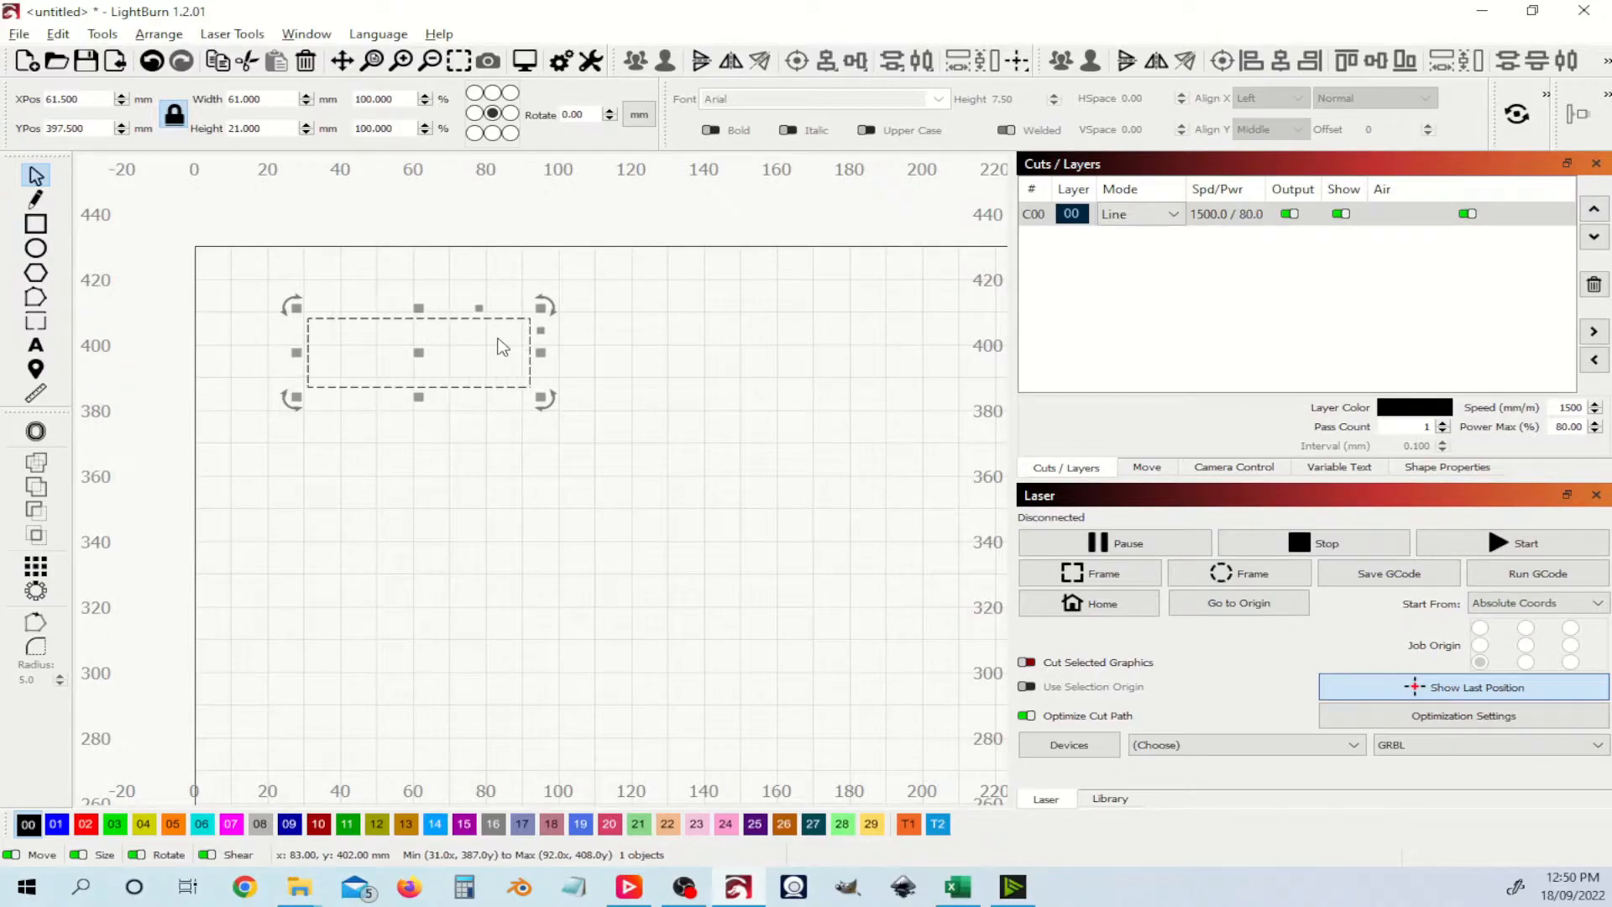
pyautogui.click(569, 277)
pyautogui.click(461, 326)
pyautogui.click(529, 279)
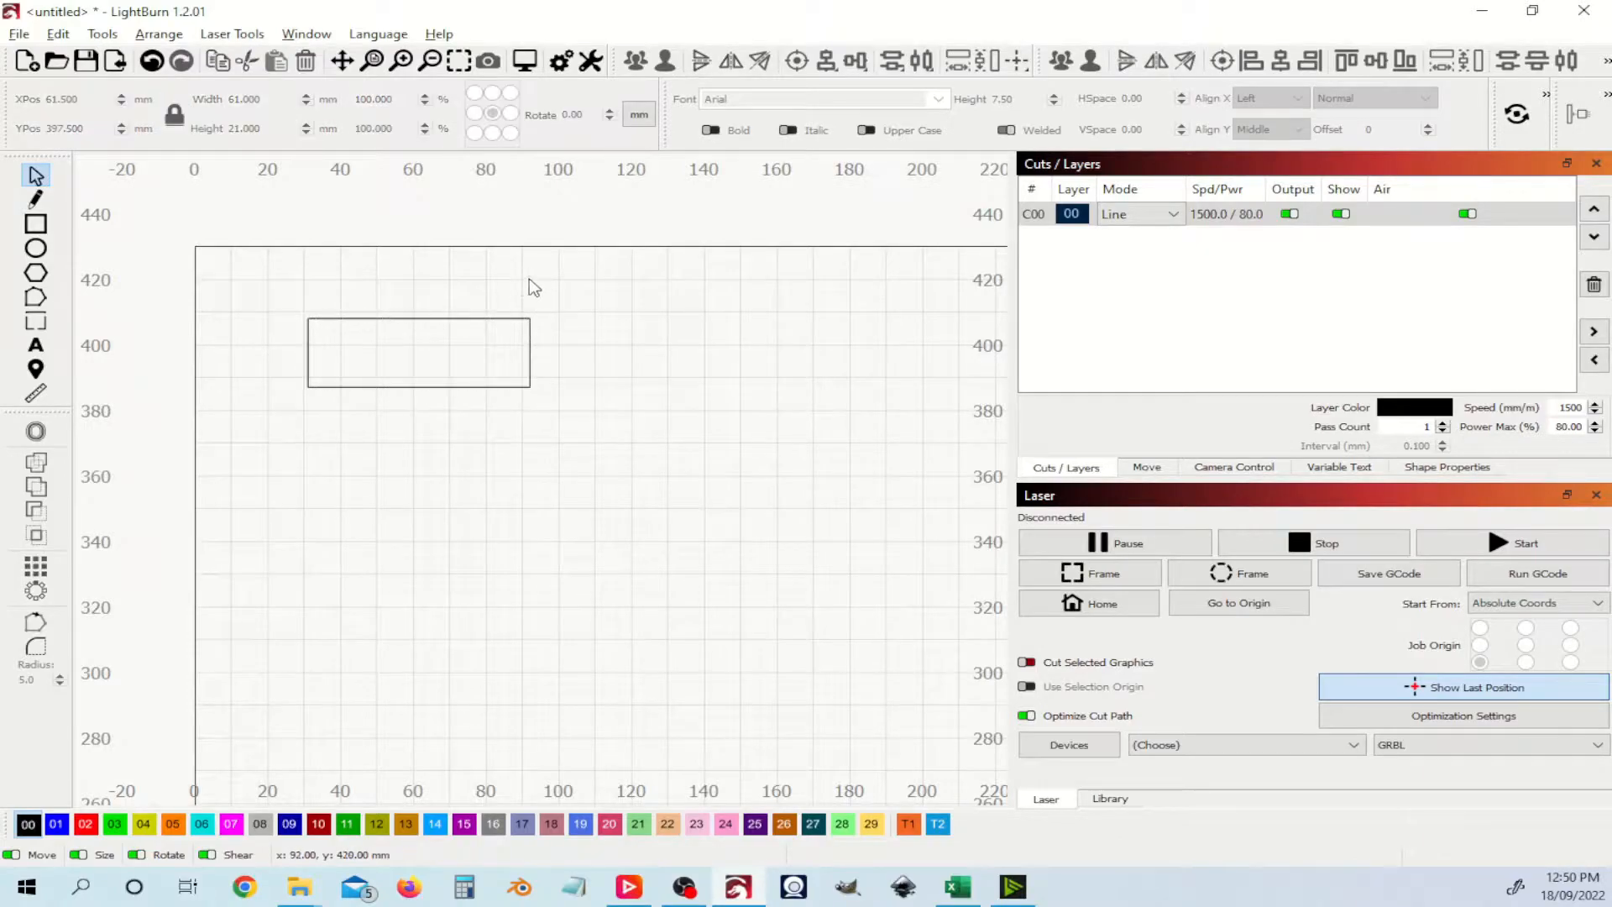
# Step: Add a %0 text inside the rectangle and a %1 text just below it
pyautogui.click(36, 345)
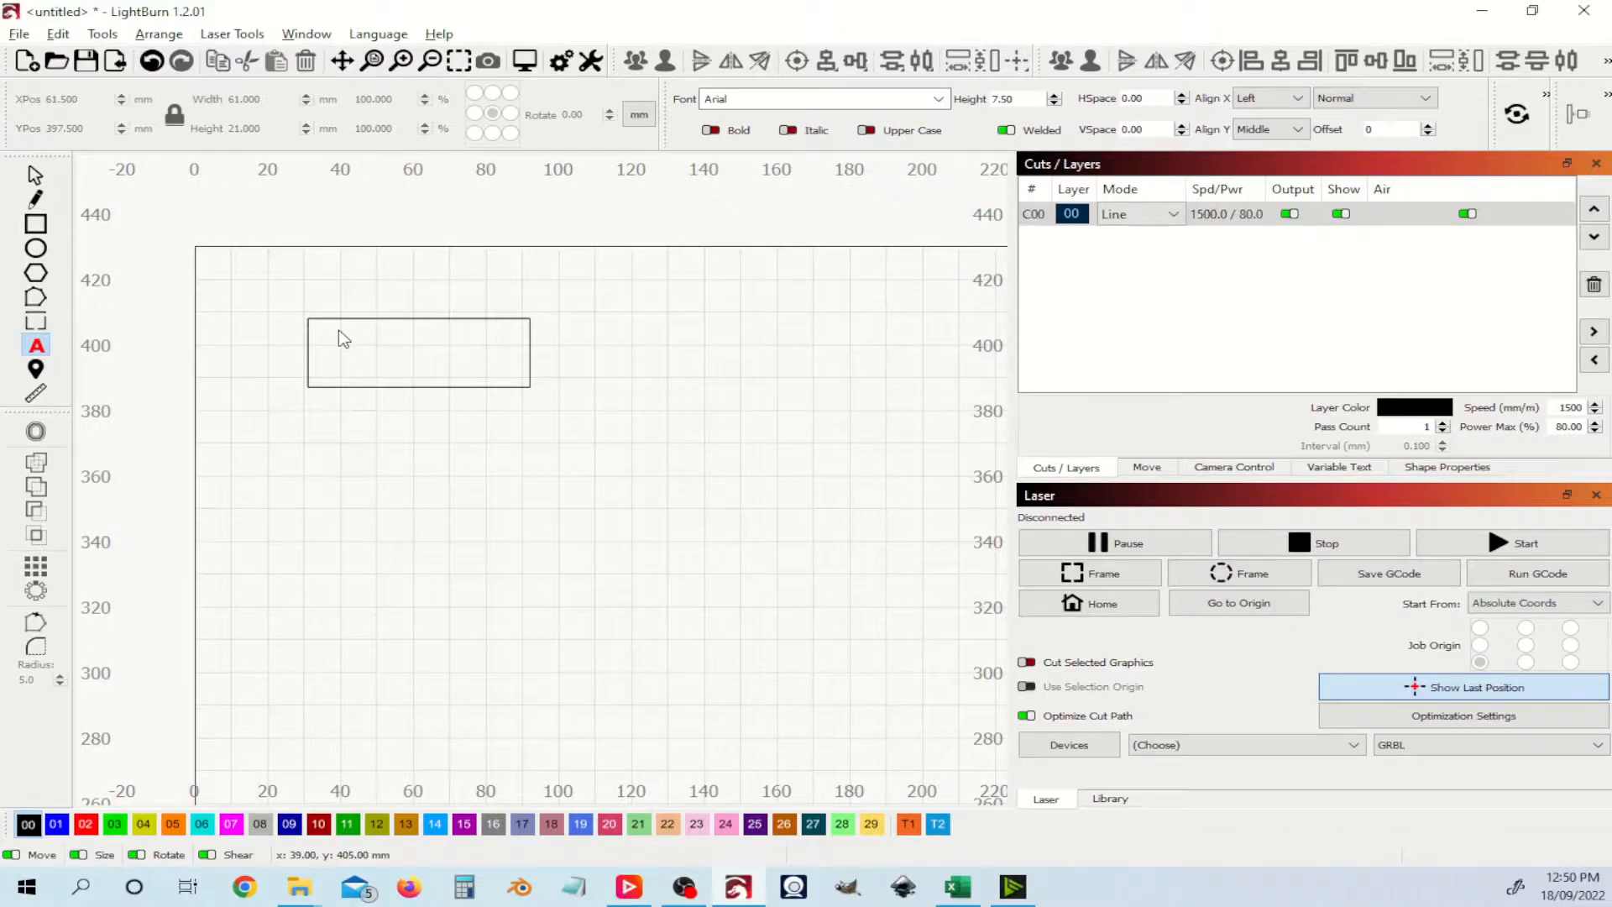
pyautogui.click(340, 337)
pyautogui.write('%0')
pyautogui.click(33, 174)
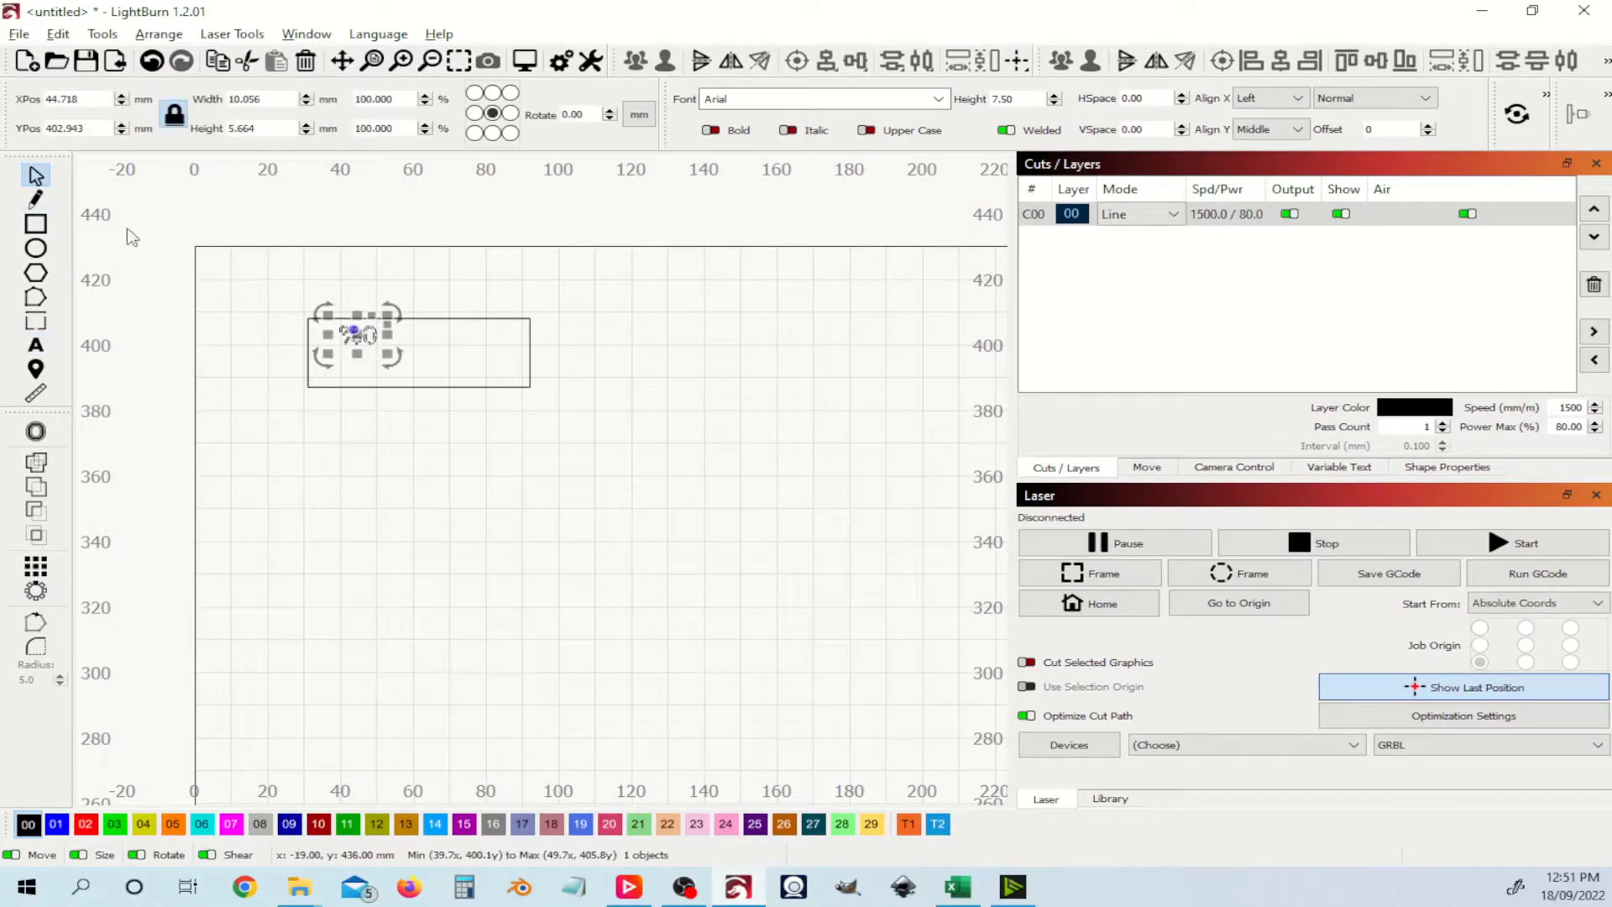
pyautogui.click(350, 376)
pyautogui.click(35, 345)
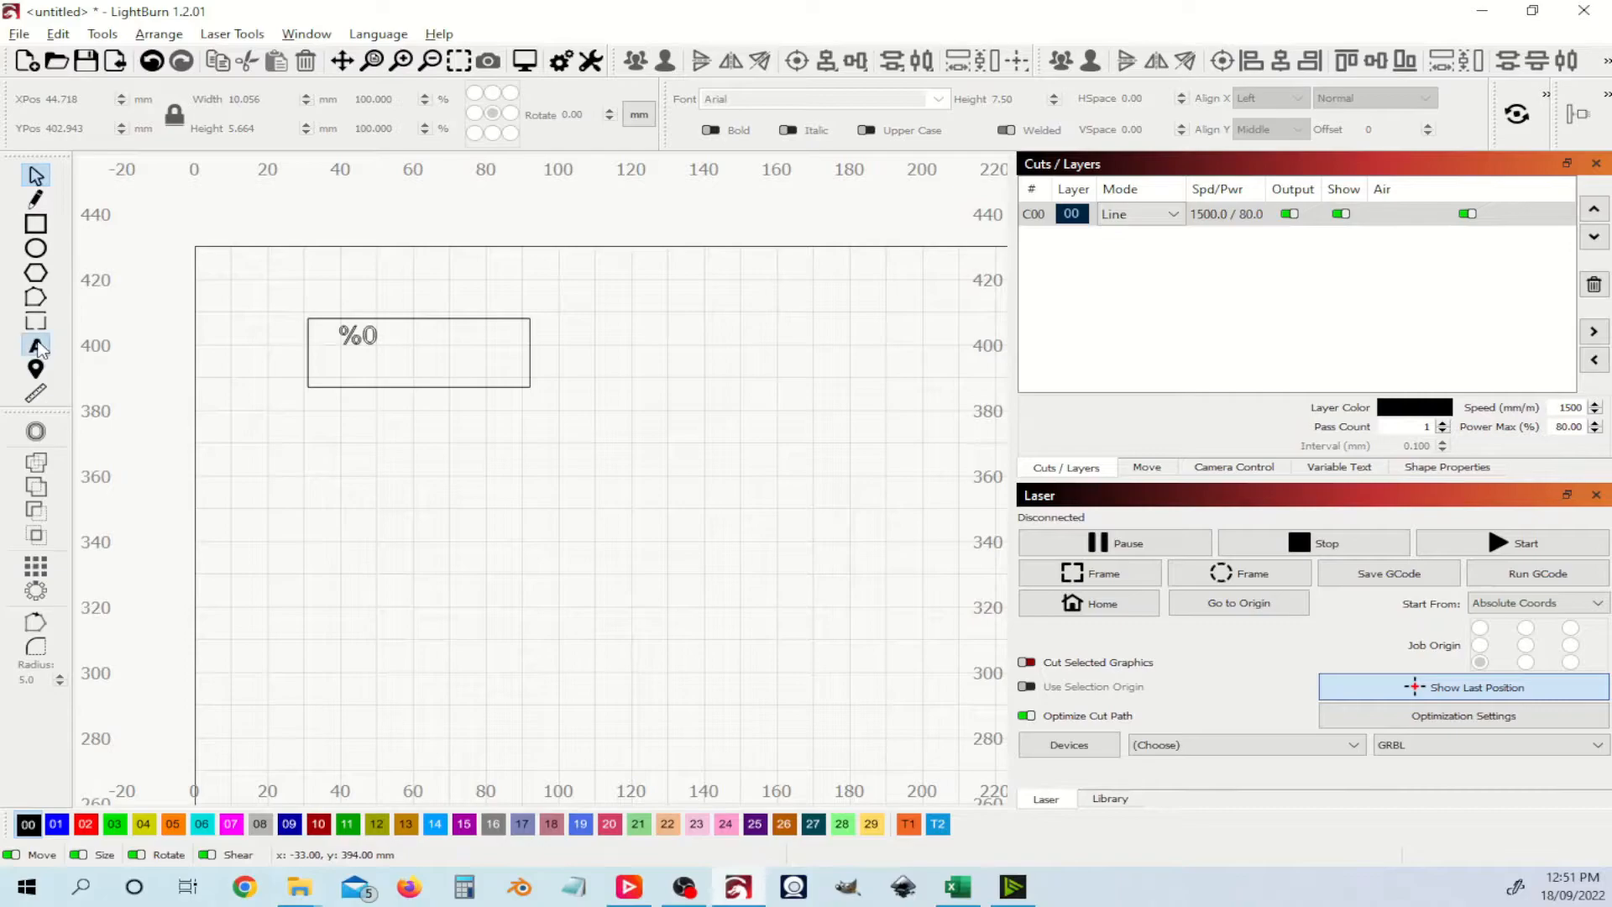
pyautogui.click(347, 371)
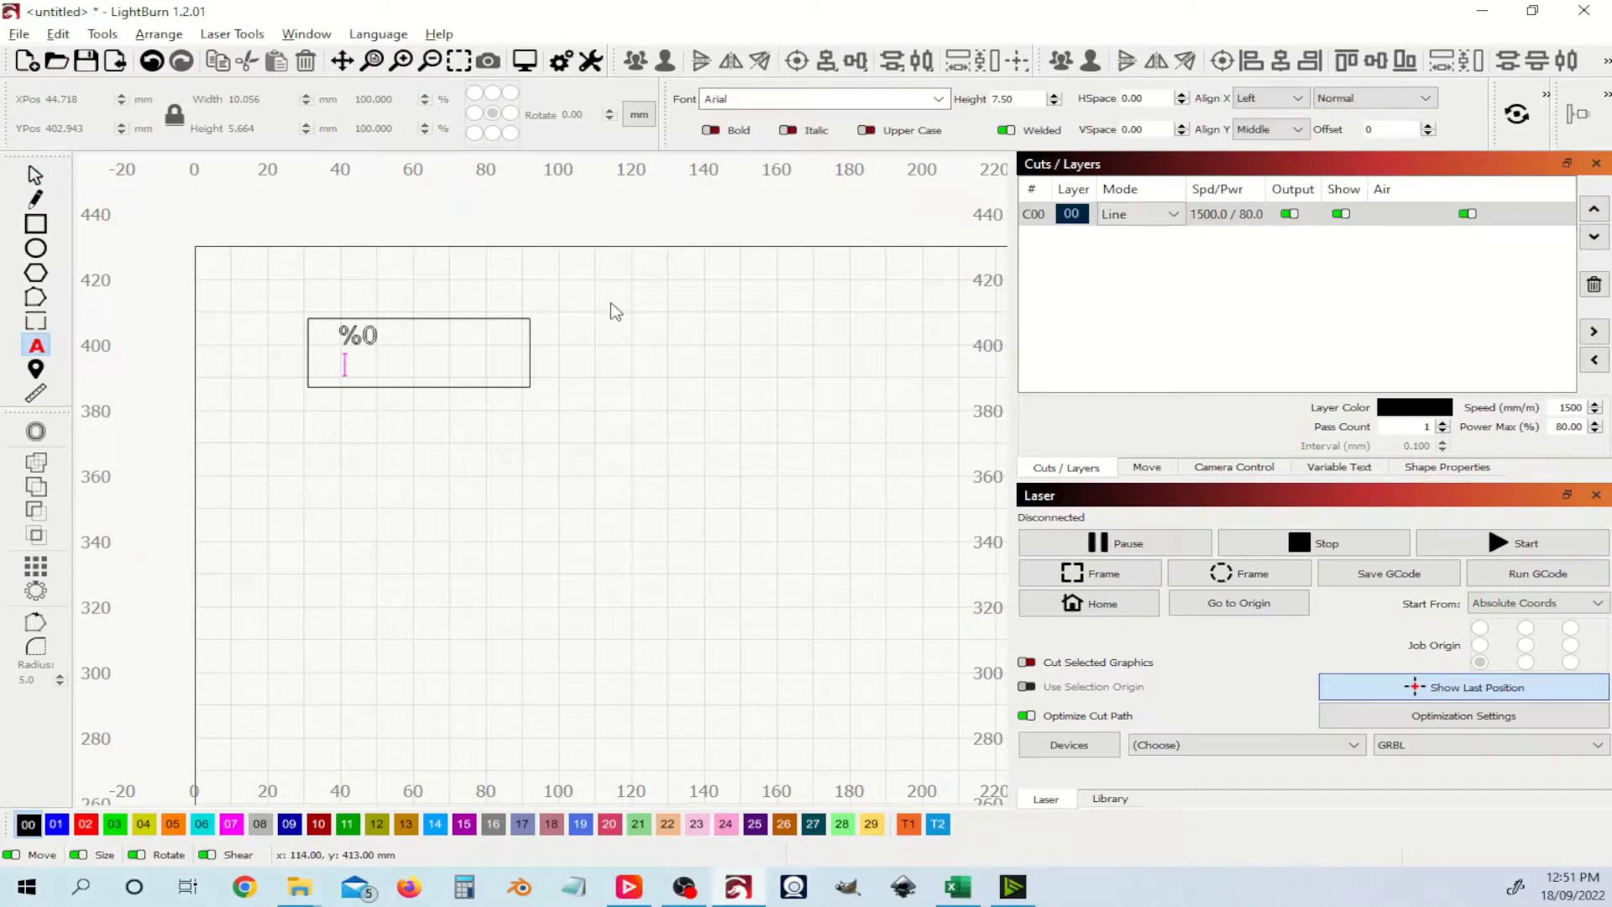
pyautogui.write('%1')
# Step: Undo the accidental bend of %1 and move it left to line up under %0
pyautogui.click(35, 177)
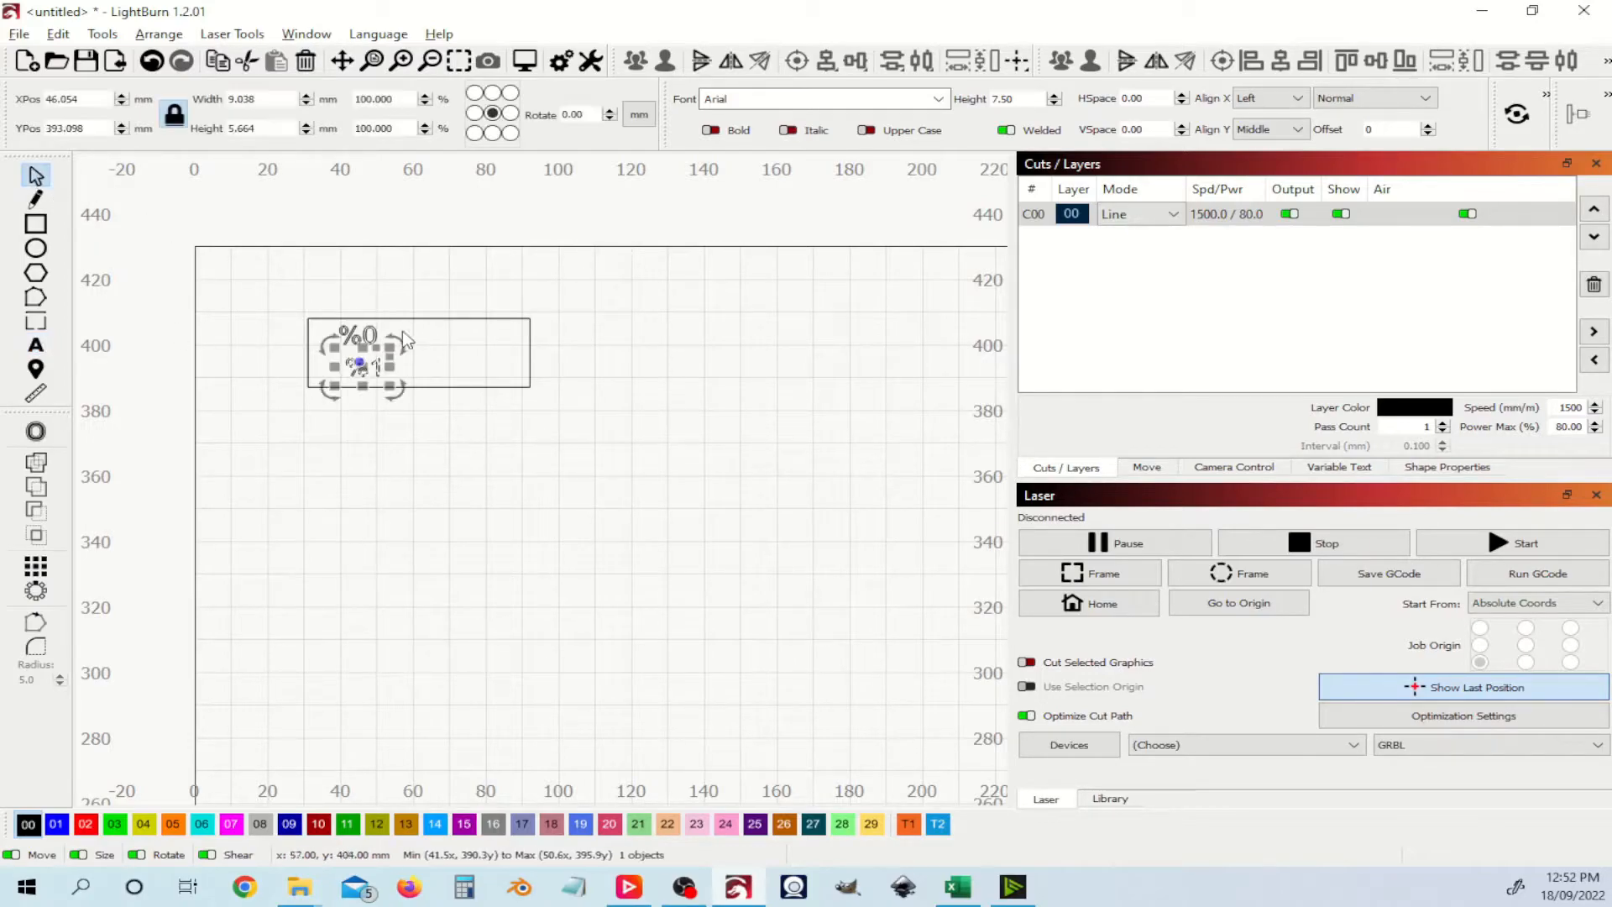
pyautogui.moveTo(346, 359); pyautogui.dragTo(380, 363)
pyautogui.hotkey('ctrl', 'z')
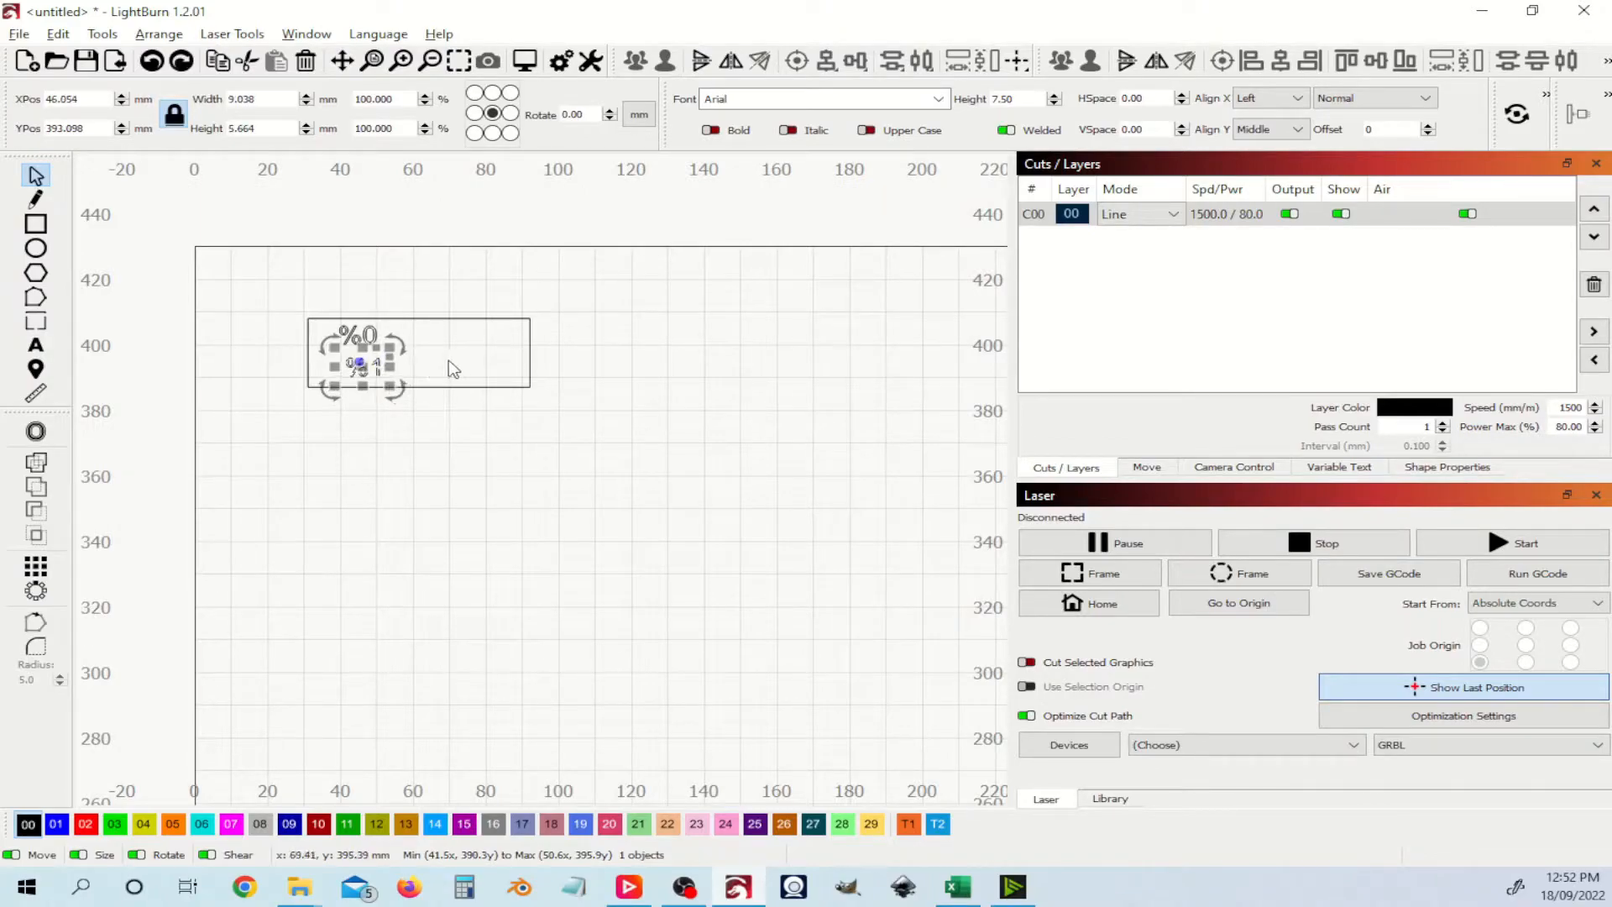
pyautogui.scroll(5, 364, 365)
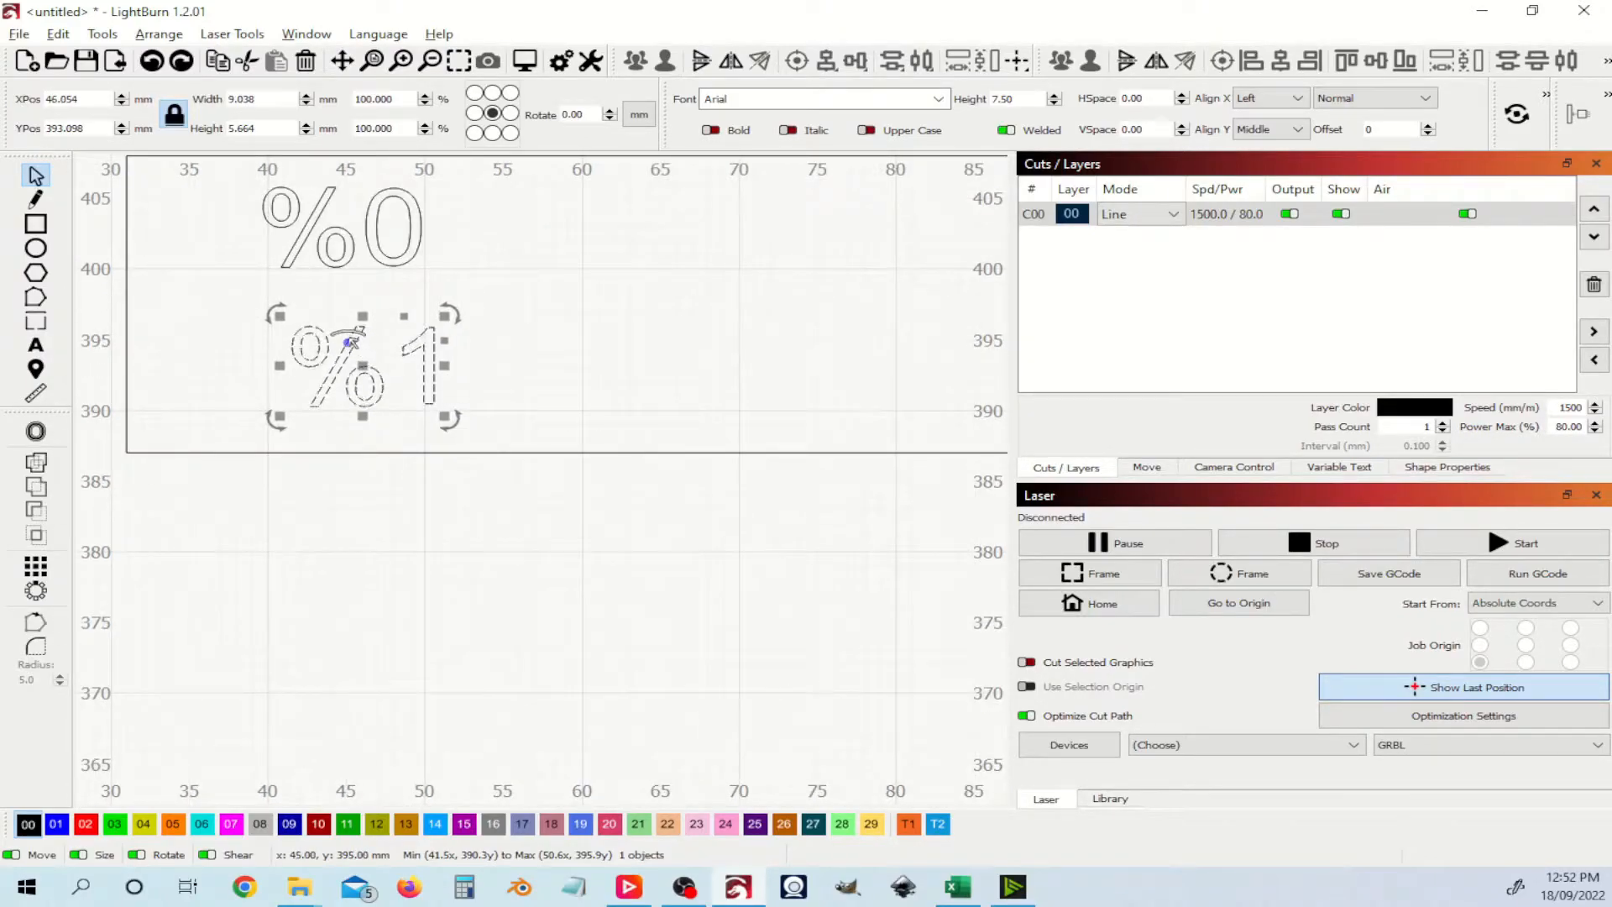
pyautogui.moveTo(366, 367); pyautogui.dragTo(335, 352)
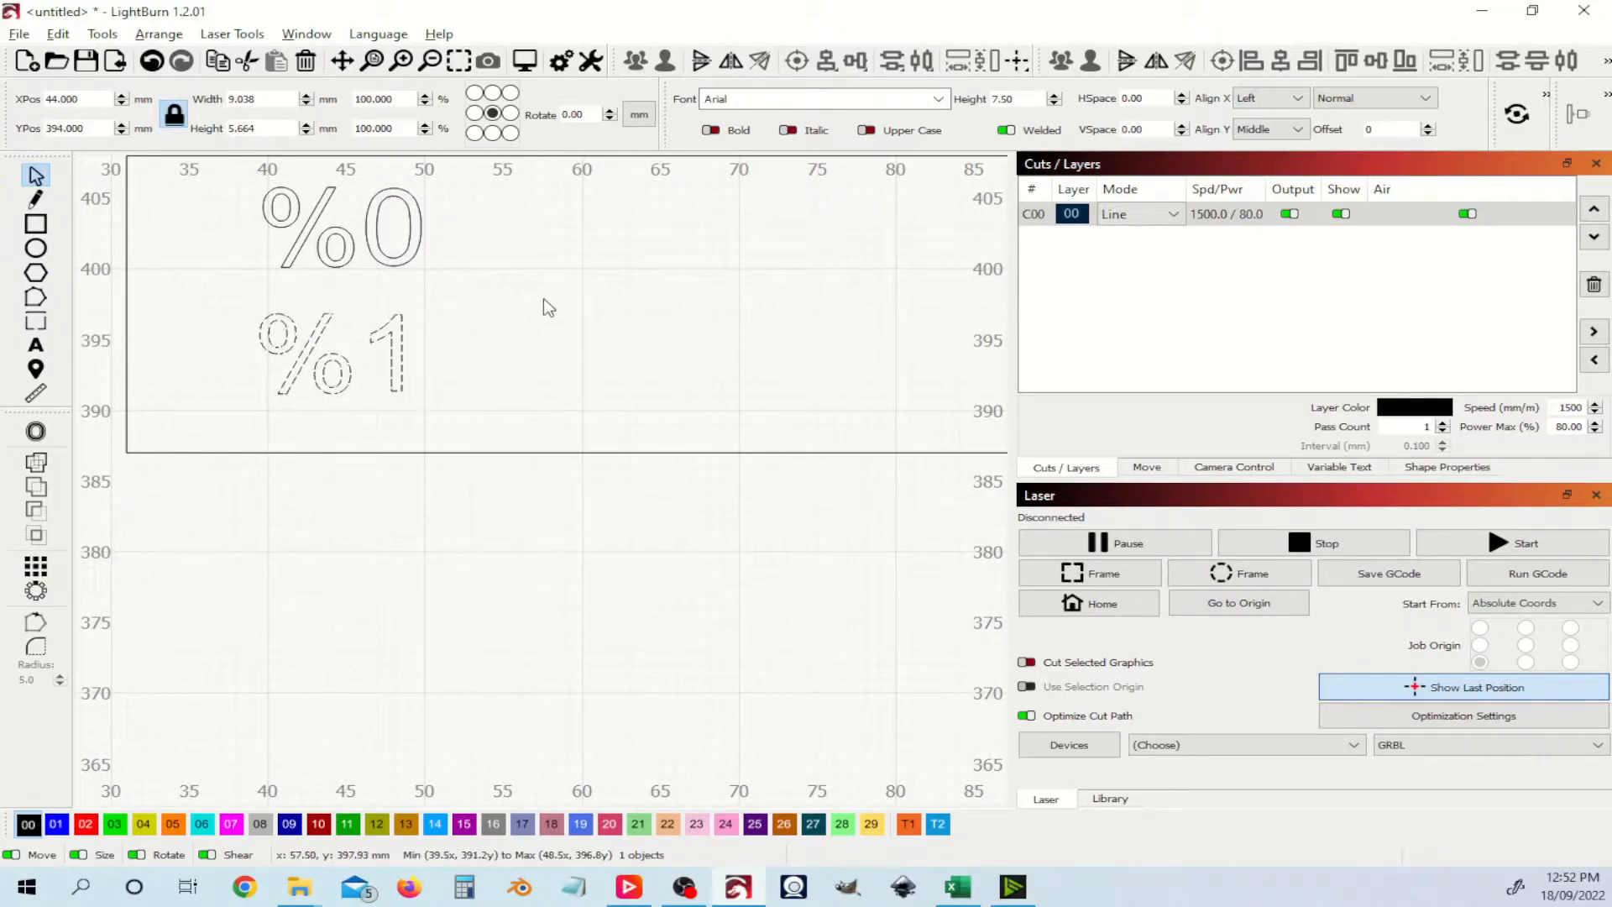
pyautogui.click(548, 308)
# Step: Select both placeholders and shift them slightly left and down together
pyautogui.scroll(-3, 549, 307)
pyautogui.scroll(3, 551, 309)
pyautogui.scroll(-2, 556, 294)
pyautogui.moveTo(469, 494); pyautogui.dragTo(324, 338)
pyautogui.moveTo(397, 422); pyautogui.dragTo(372, 427)
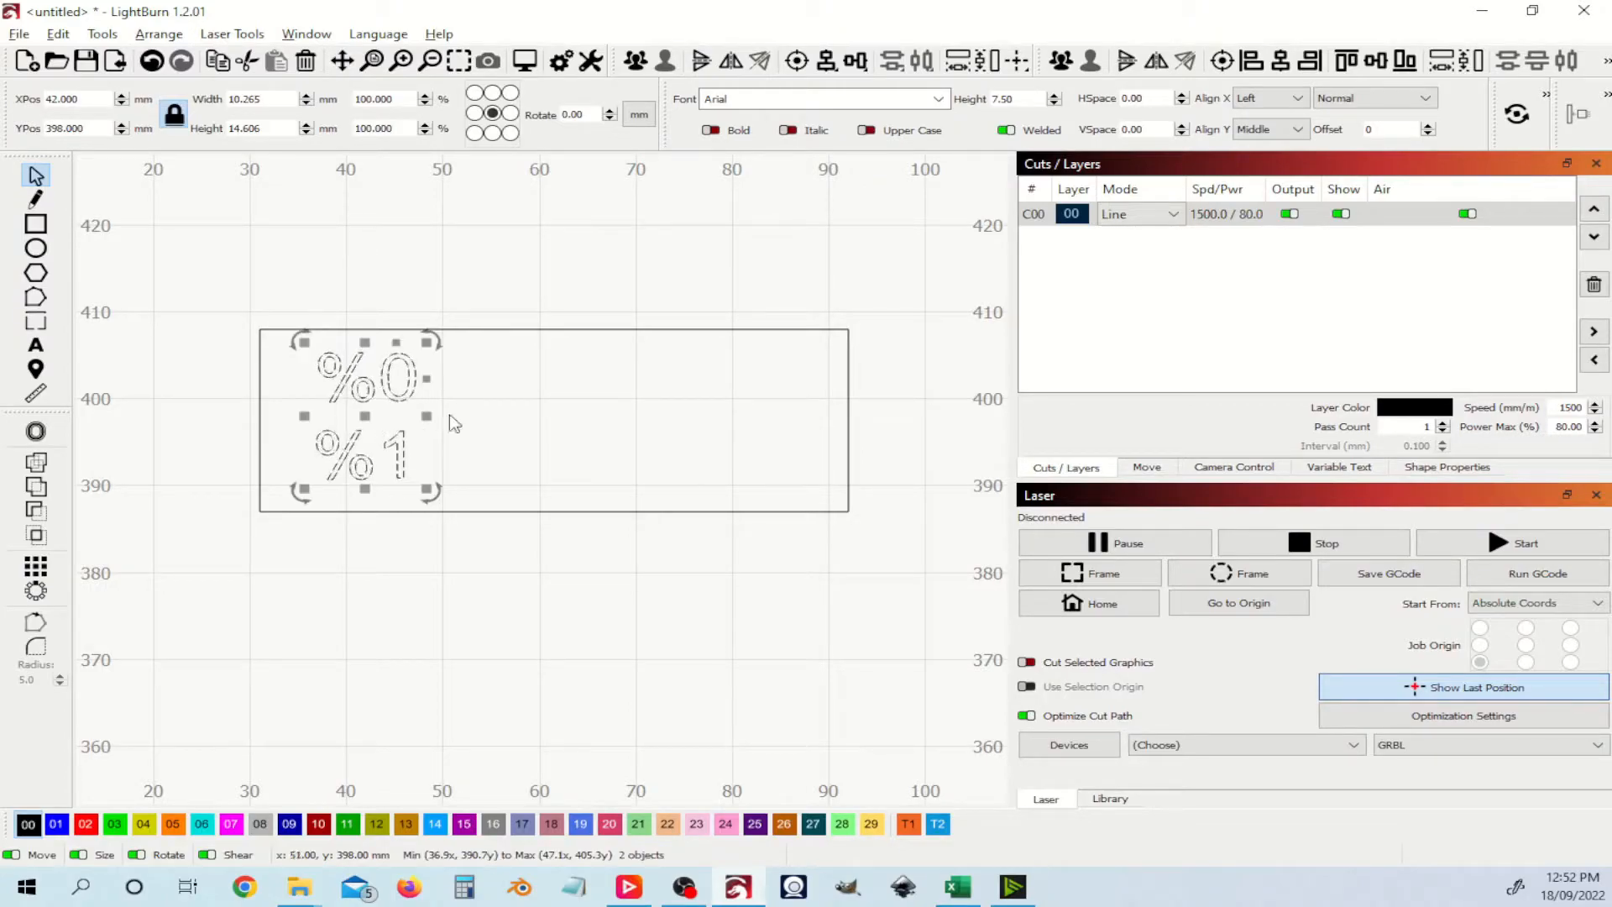
pyautogui.click(713, 277)
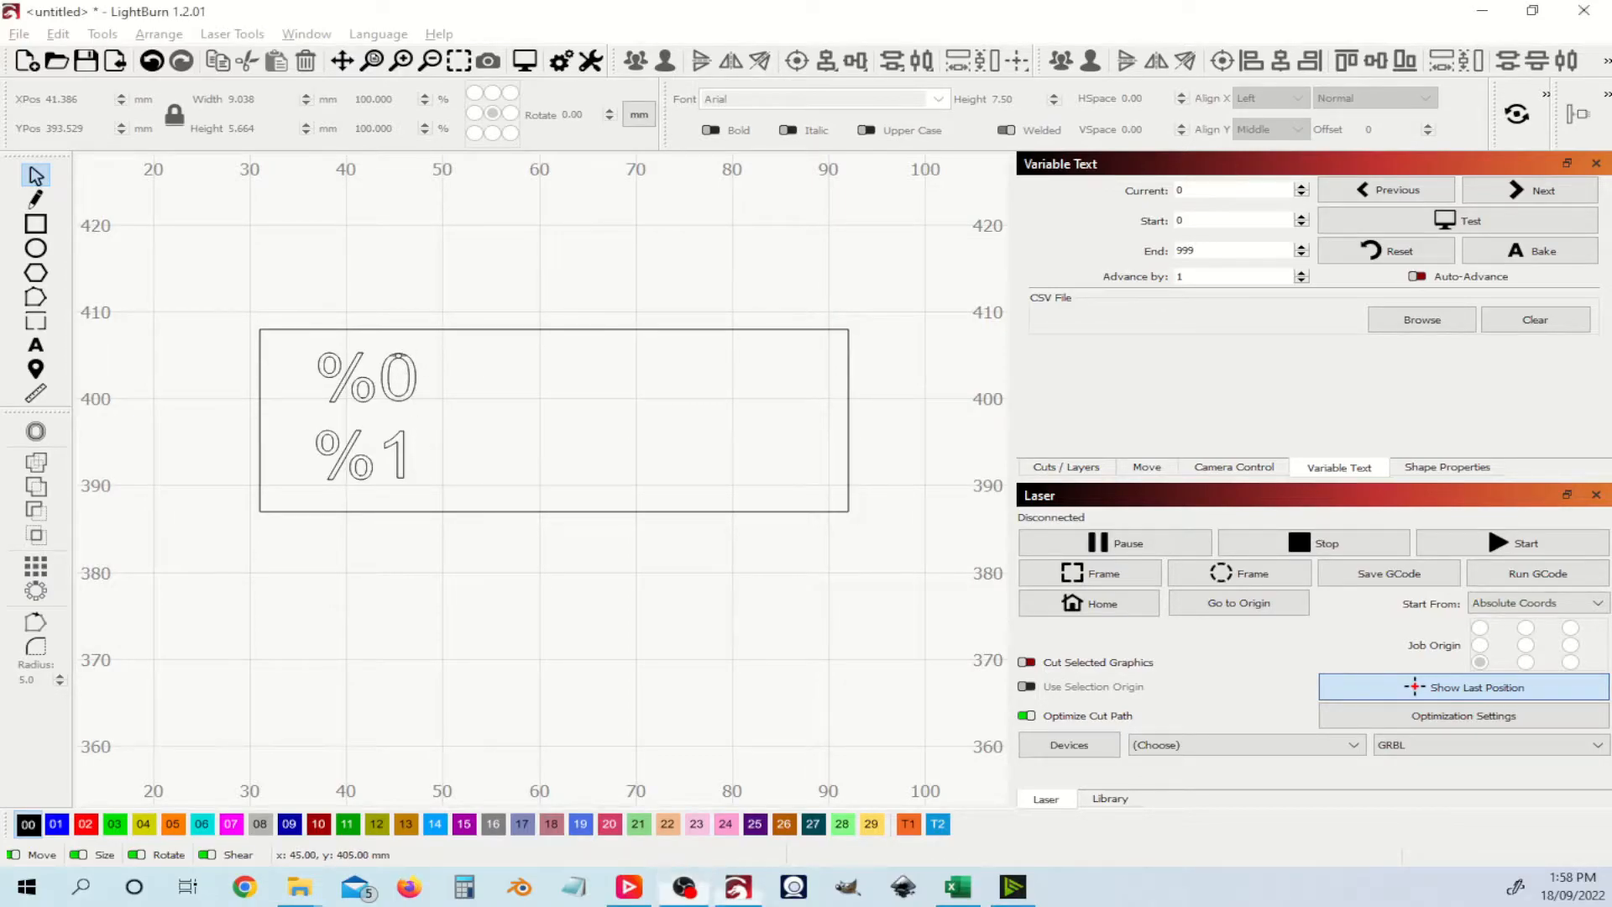
# Step: Switch the %0 text, then the %1 text, to Merge/CSV variable text mode
pyautogui.click(399, 356)
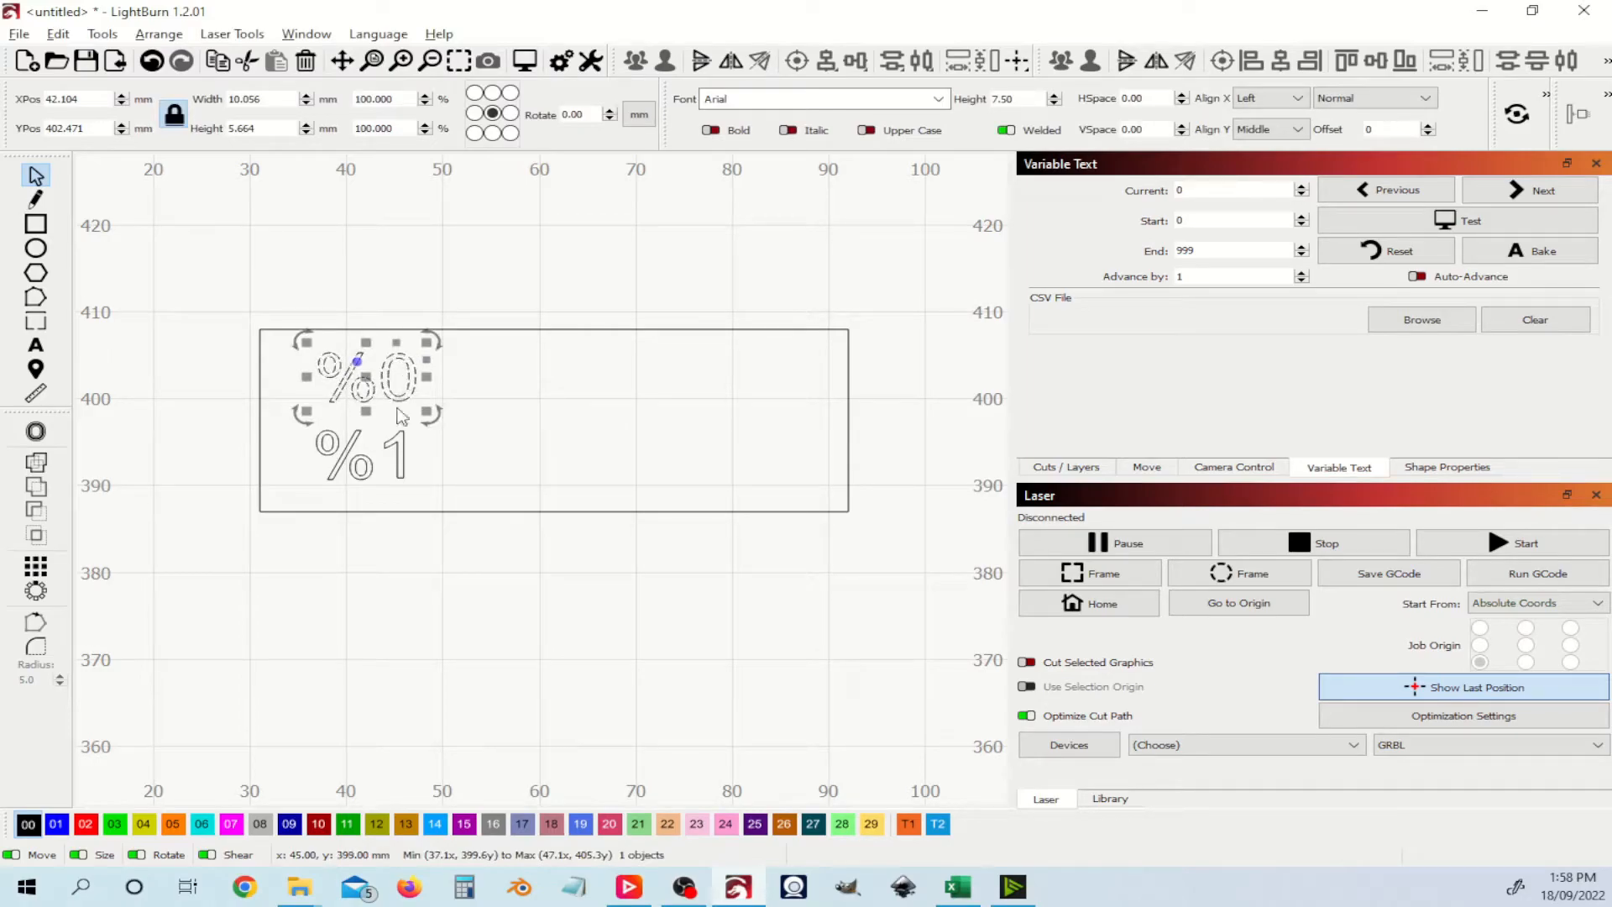
pyautogui.click(390, 451)
pyautogui.click(395, 460)
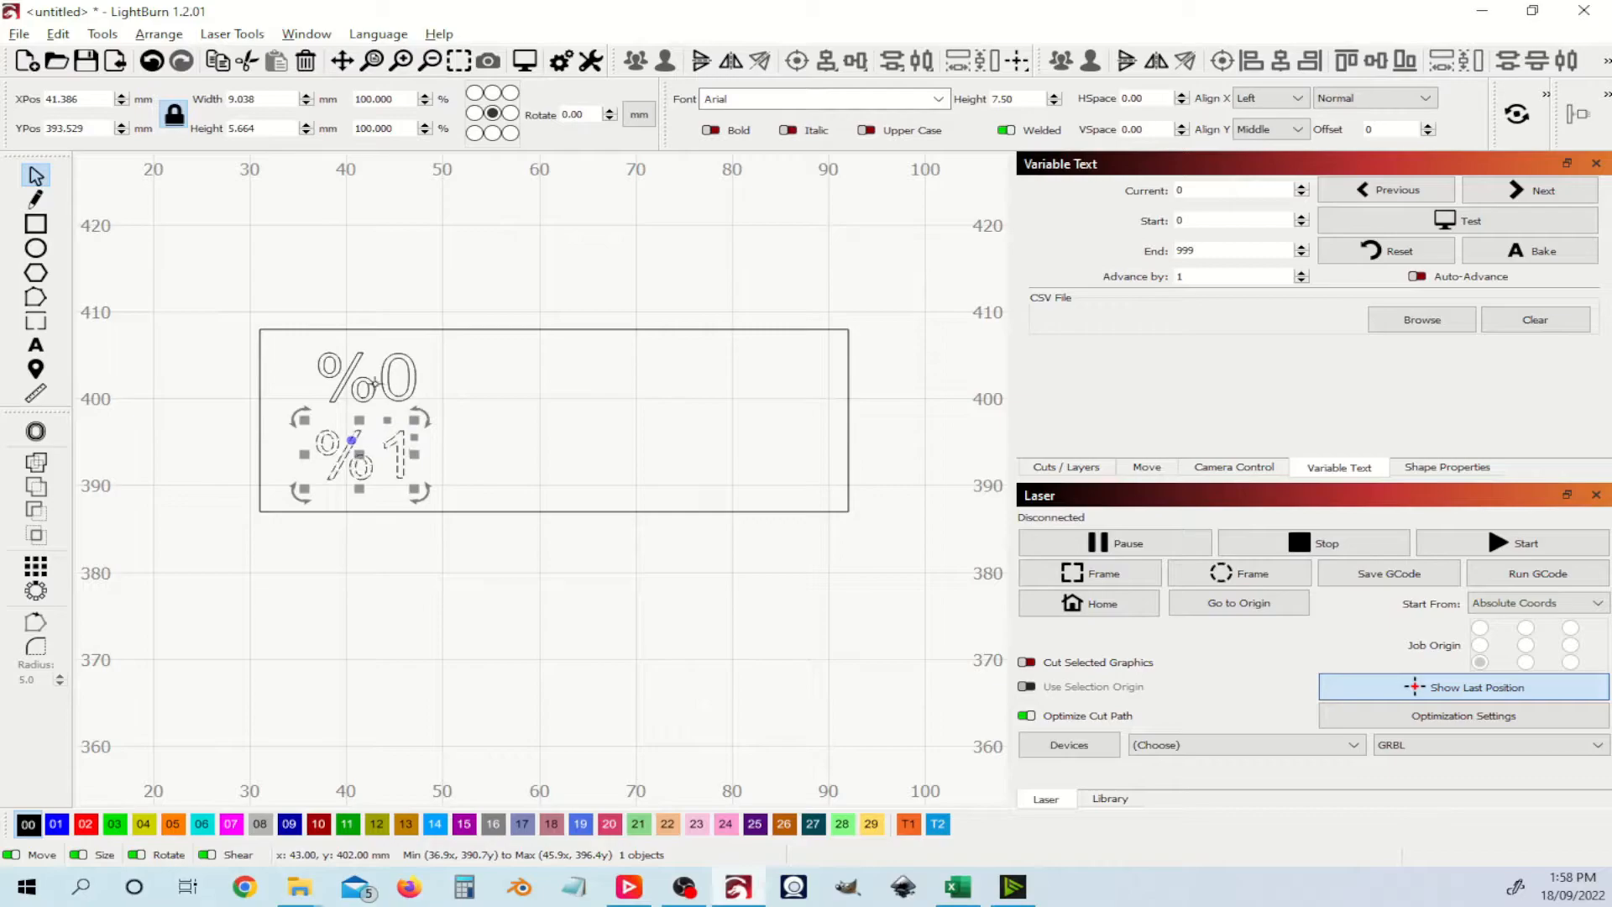
pyautogui.click(365, 375)
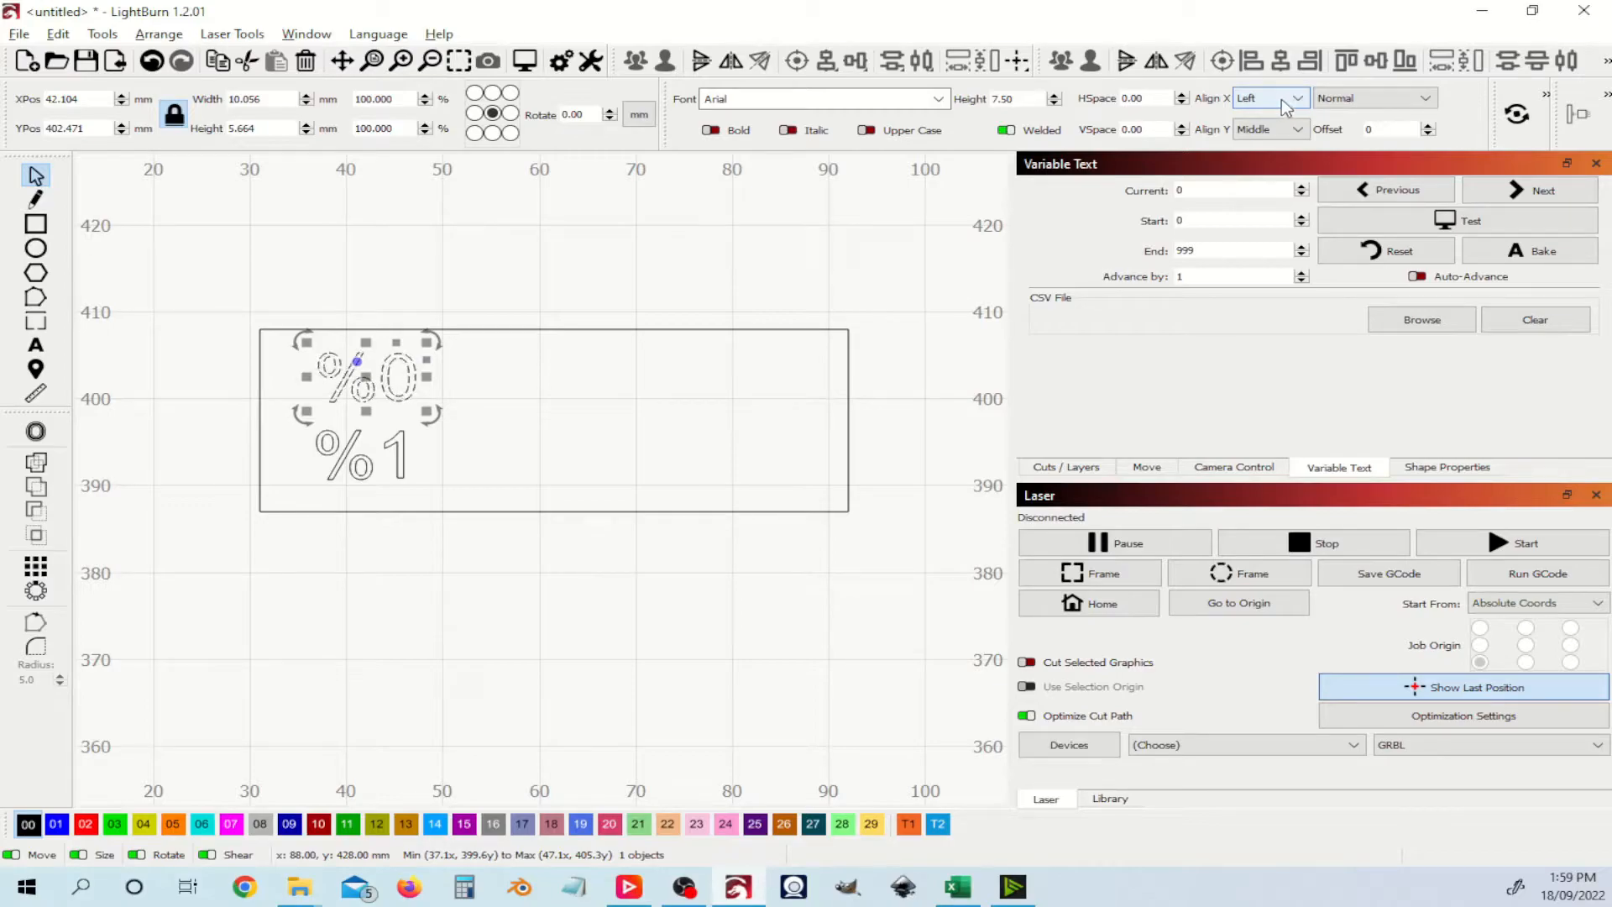
pyautogui.click(1390, 105)
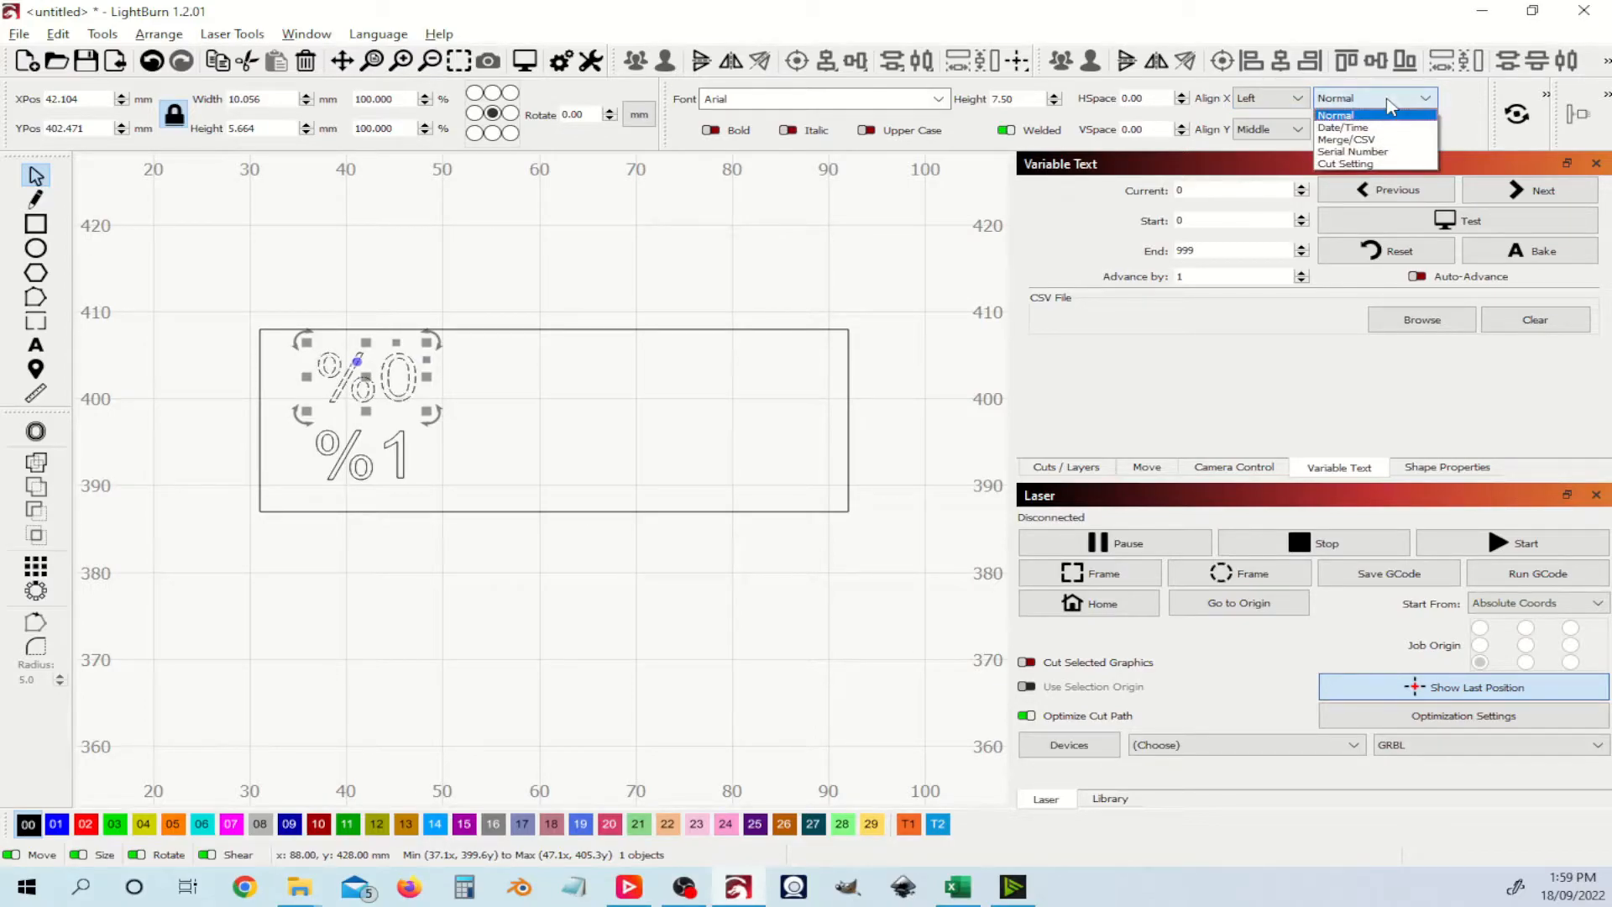
pyautogui.click(1394, 151)
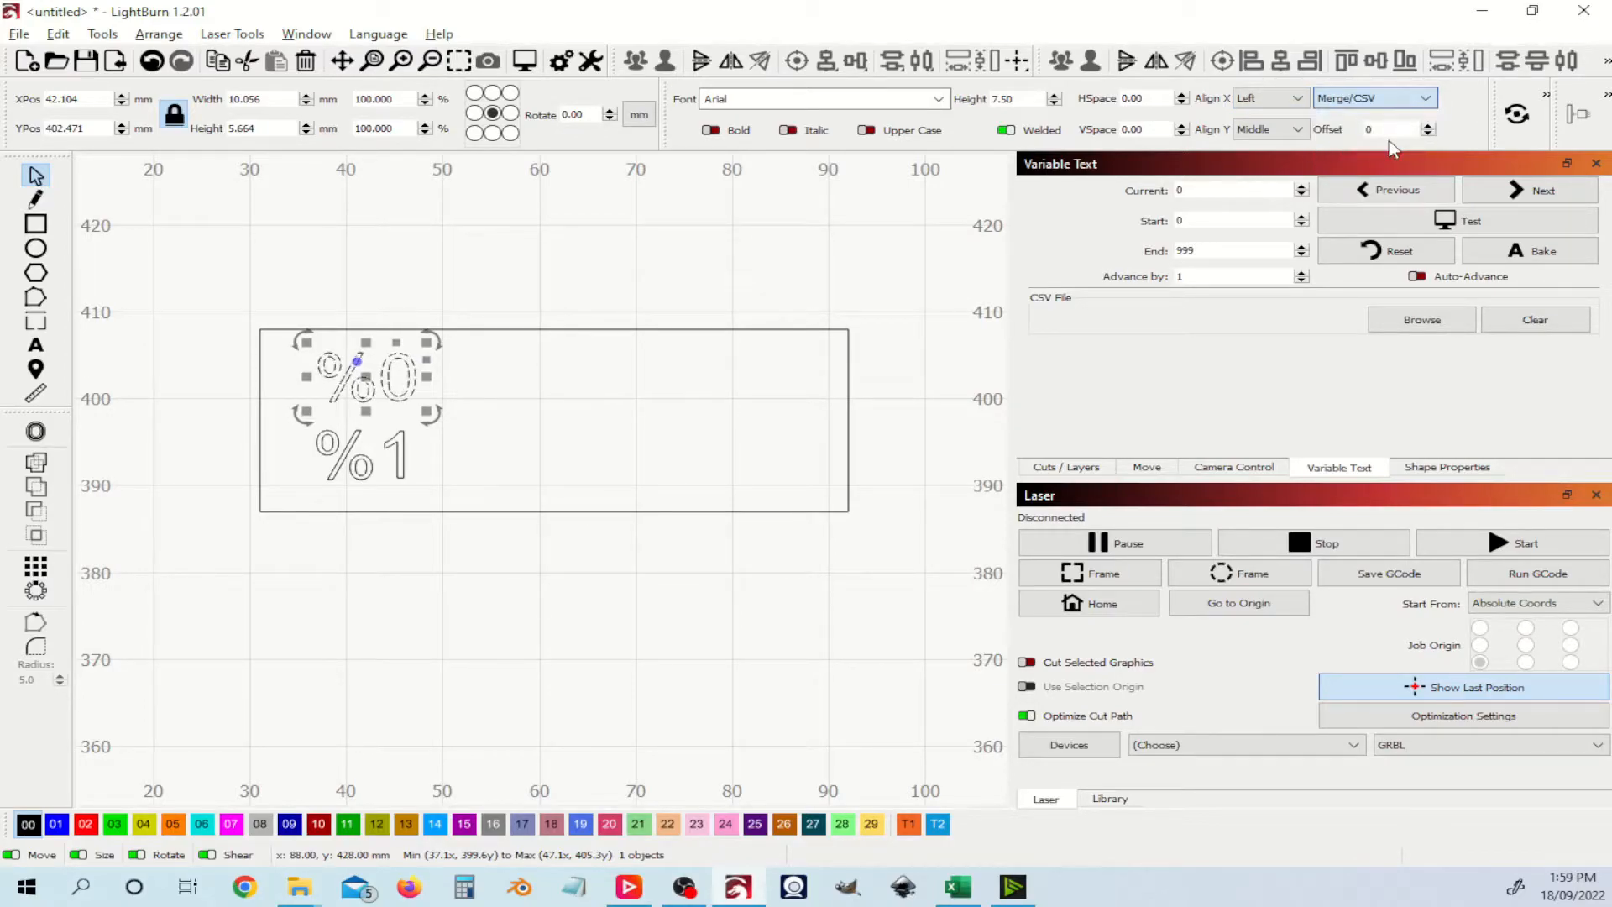
pyautogui.click(363, 458)
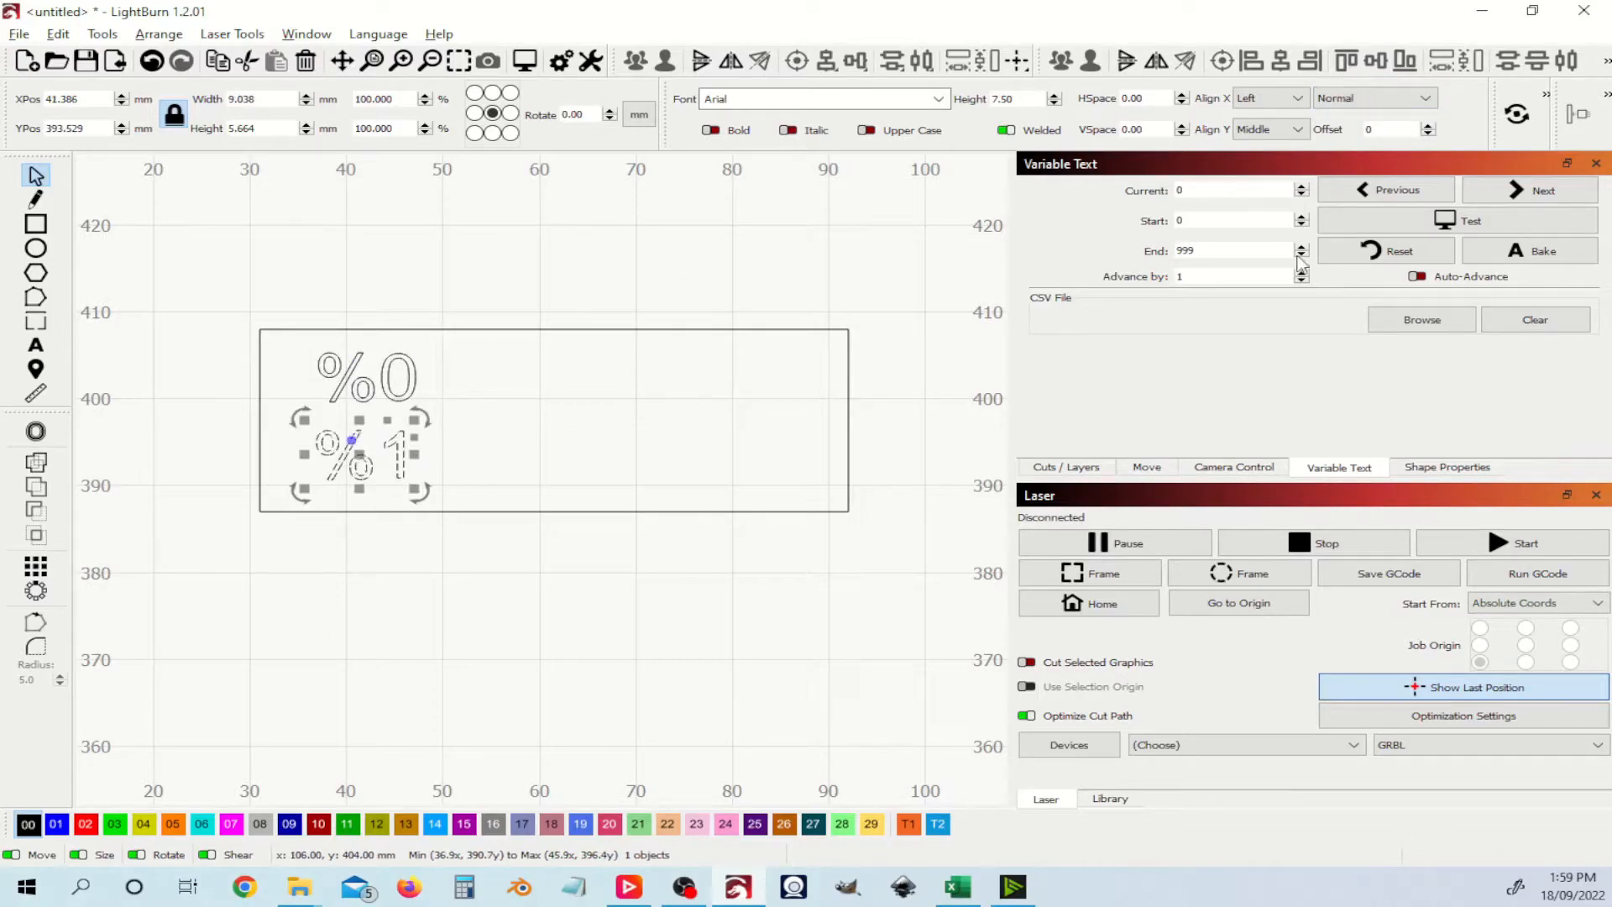
pyautogui.click(1394, 99)
pyautogui.click(1371, 140)
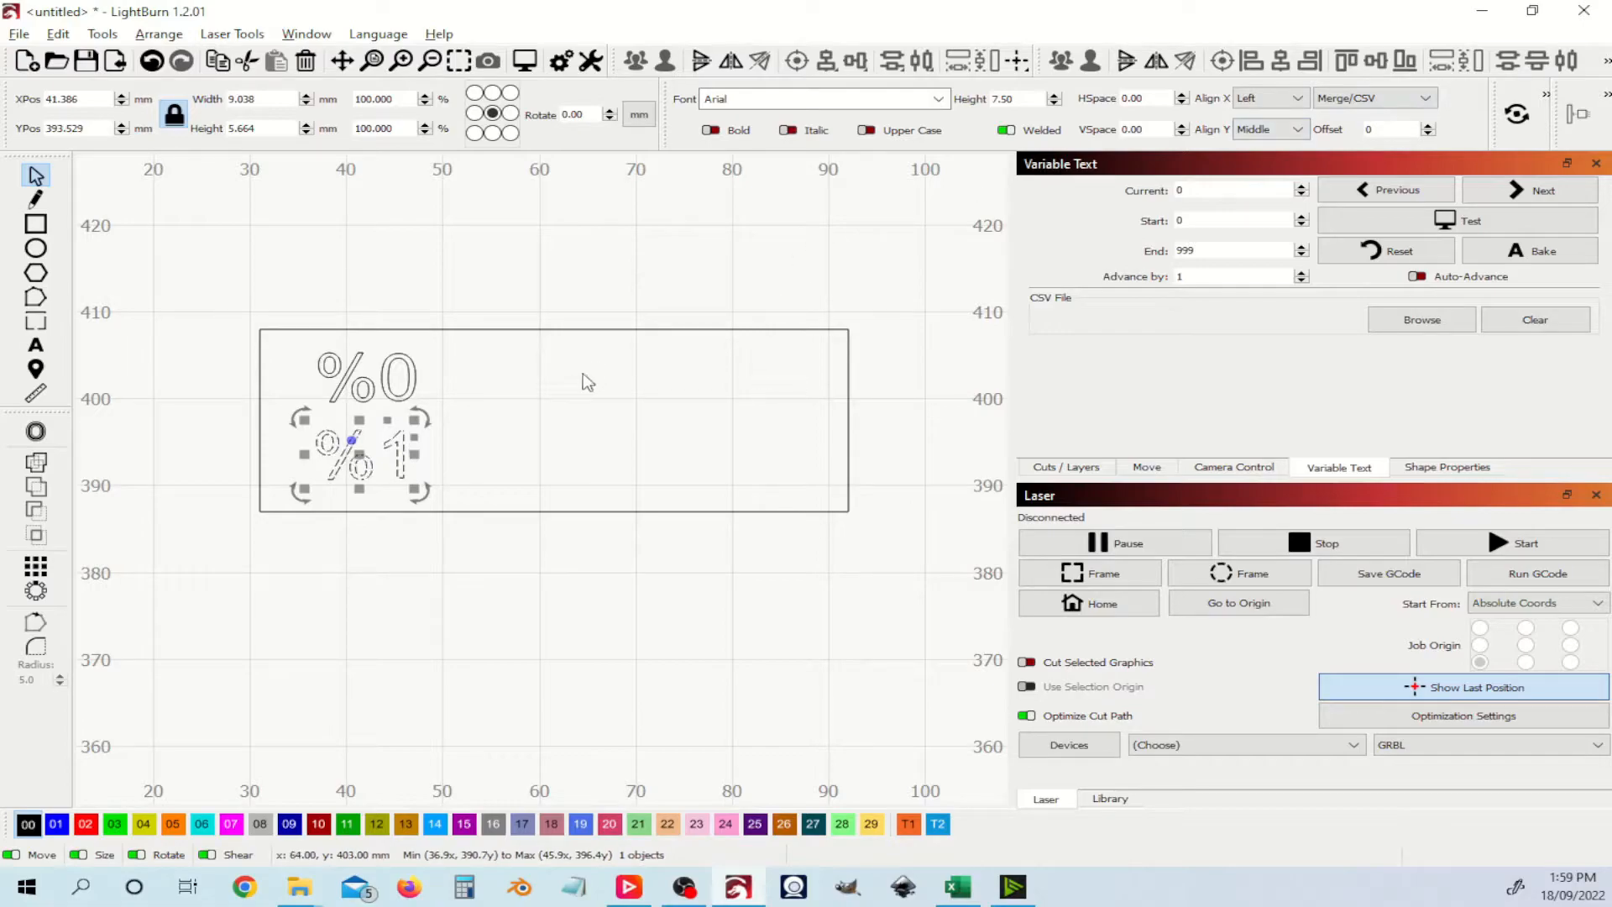
pyautogui.click(564, 353)
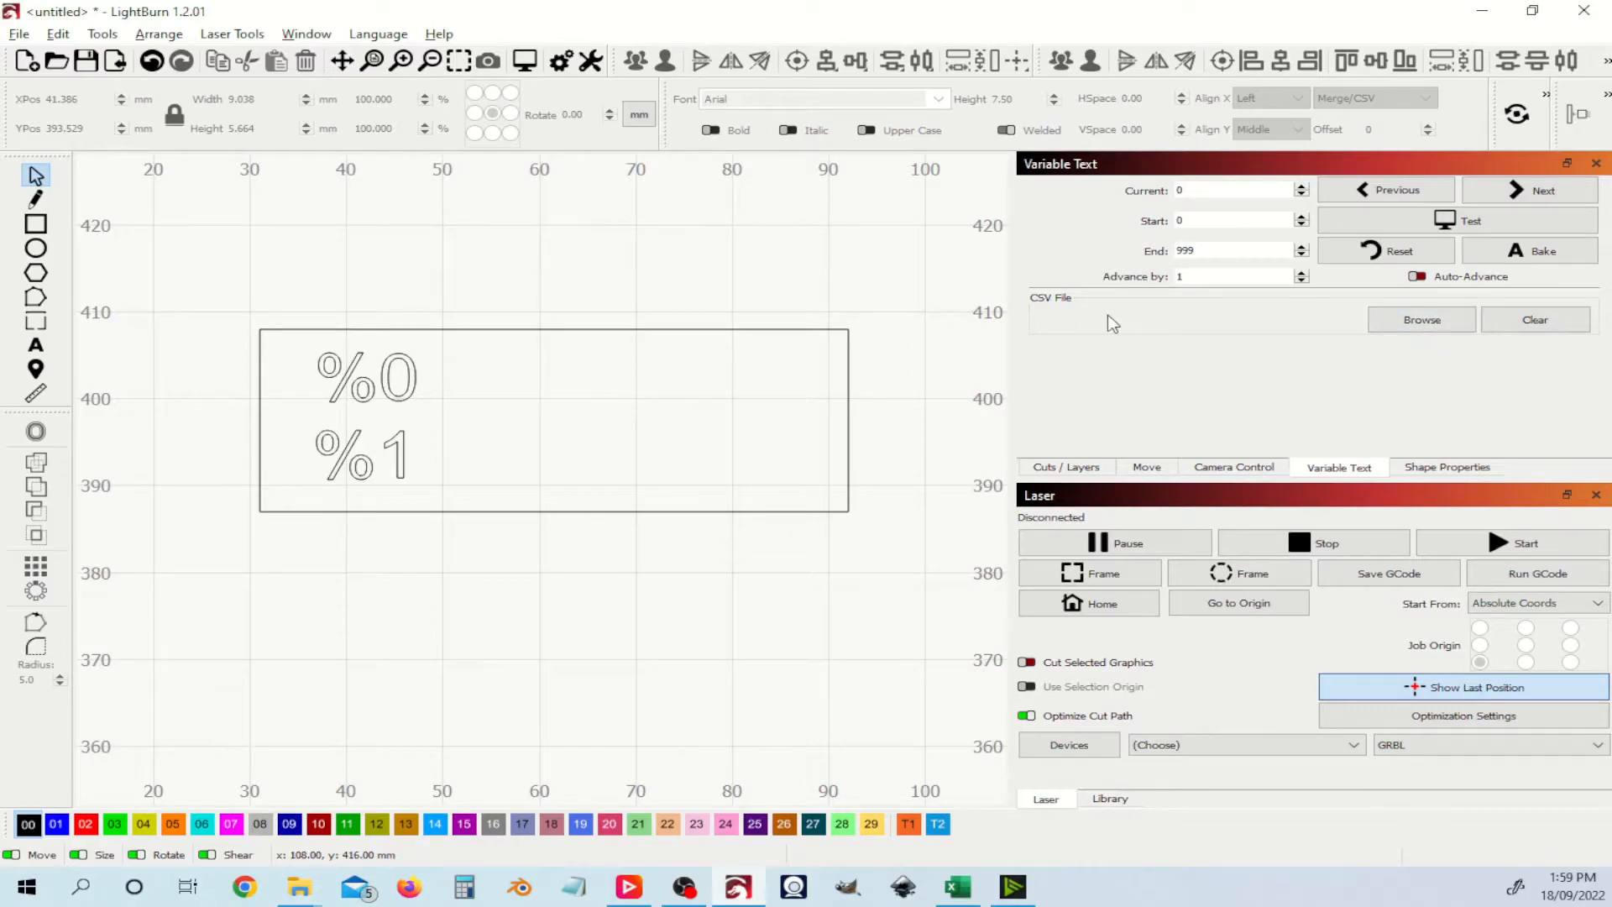
# Step: Browse to Names List.csv and open it as the variable text data source
pyautogui.click(1457, 326)
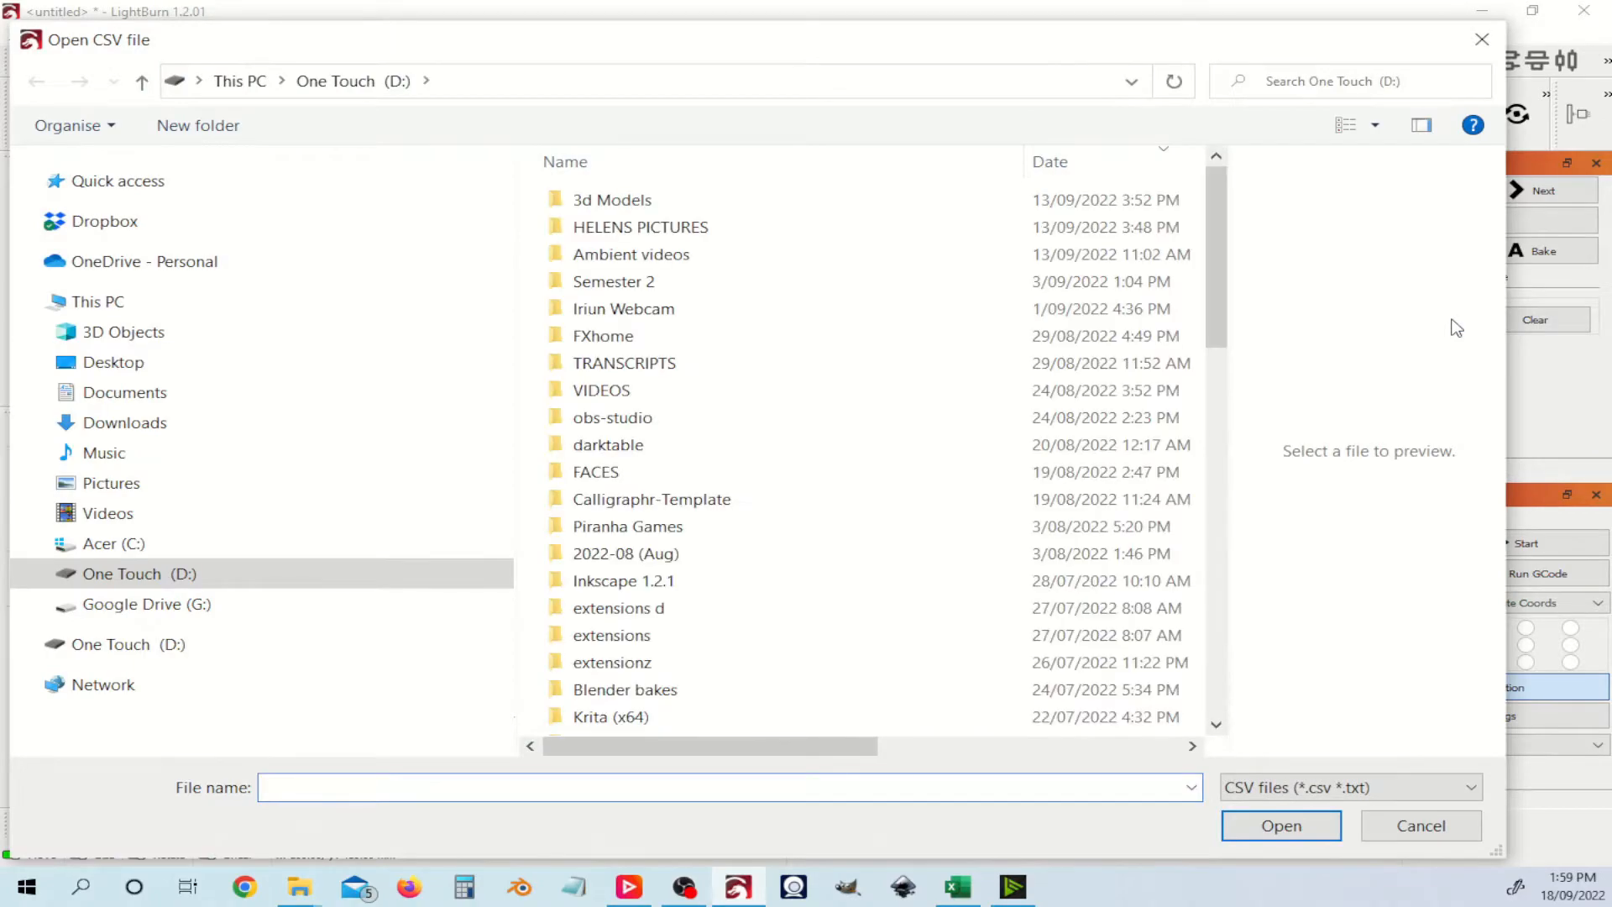
pyautogui.scroll(-9, 771, 348)
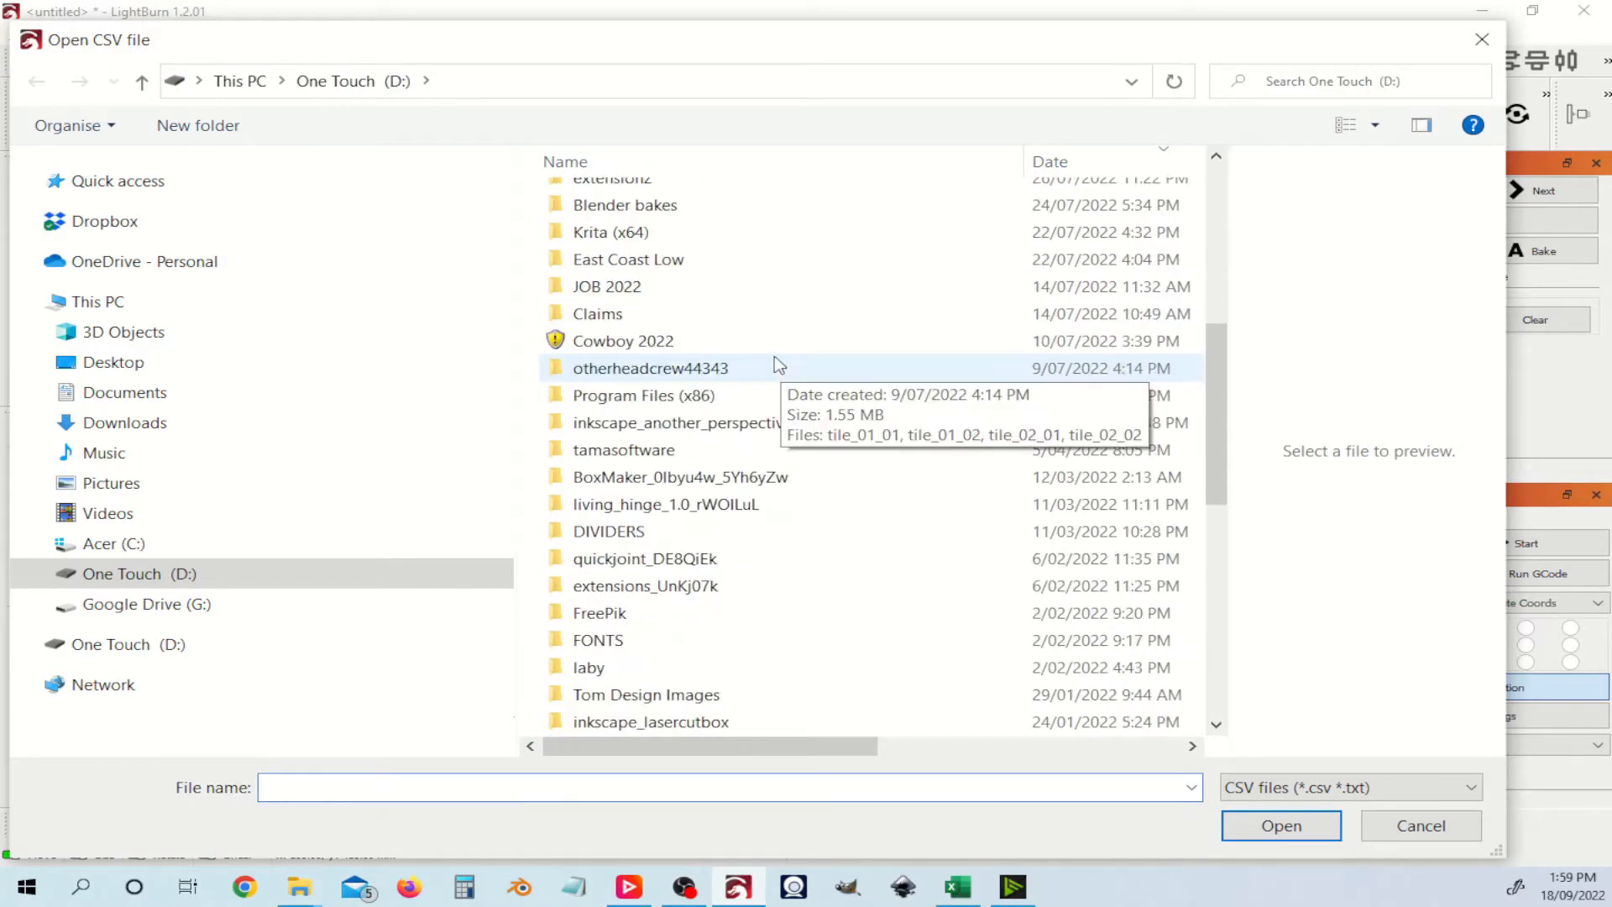
pyautogui.scroll(-4, 772, 351)
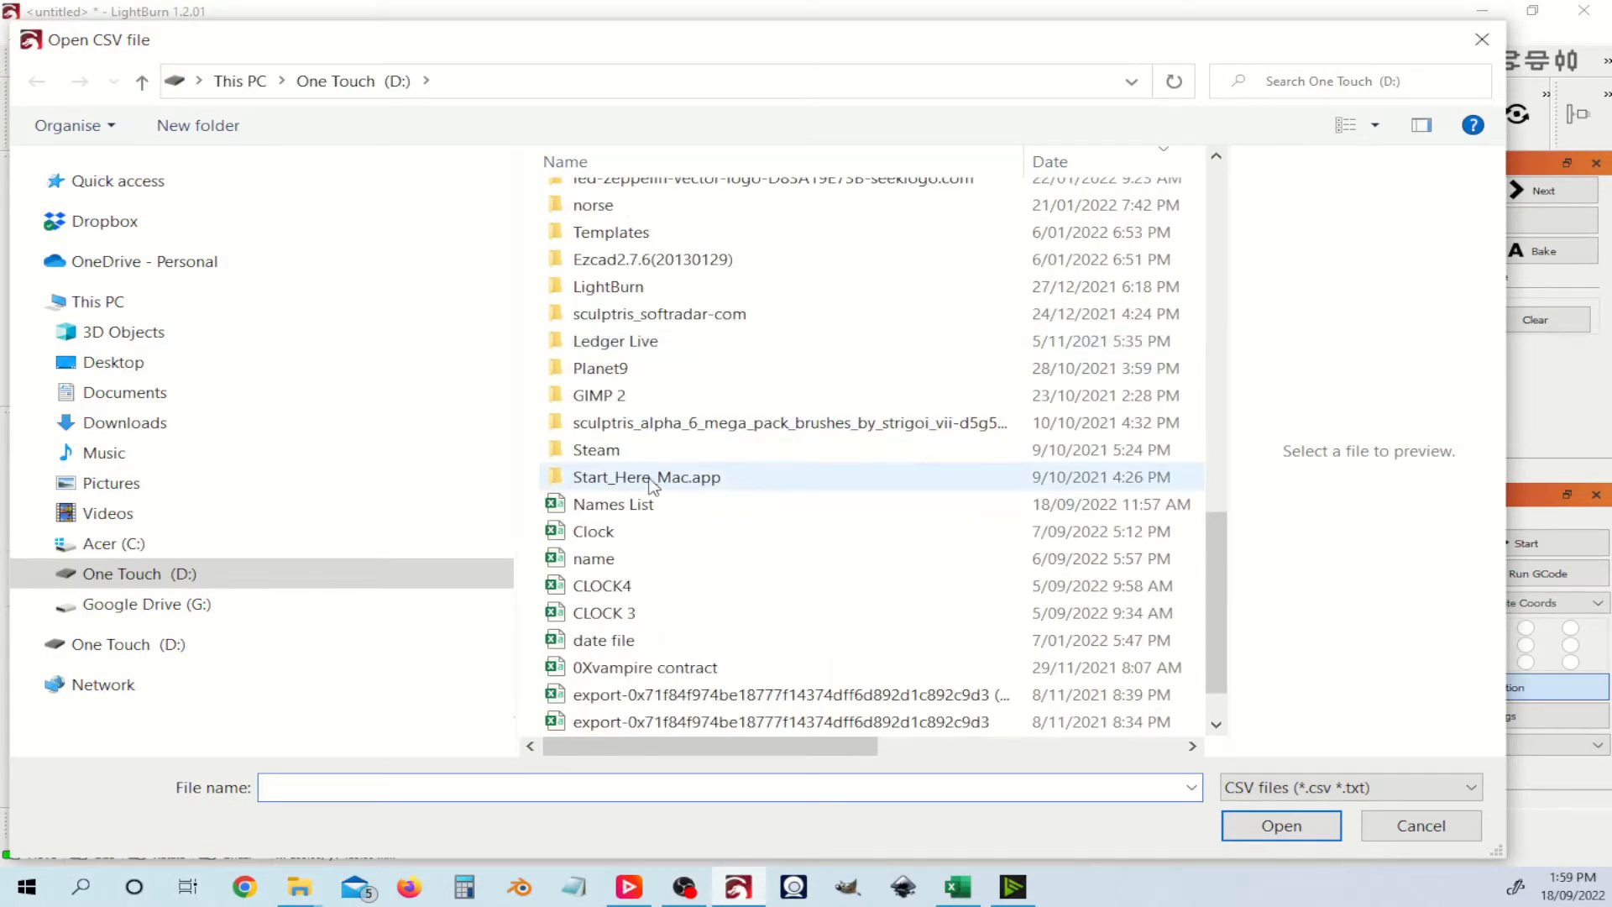
pyautogui.click(708, 512)
pyautogui.doubleClick(708, 512)
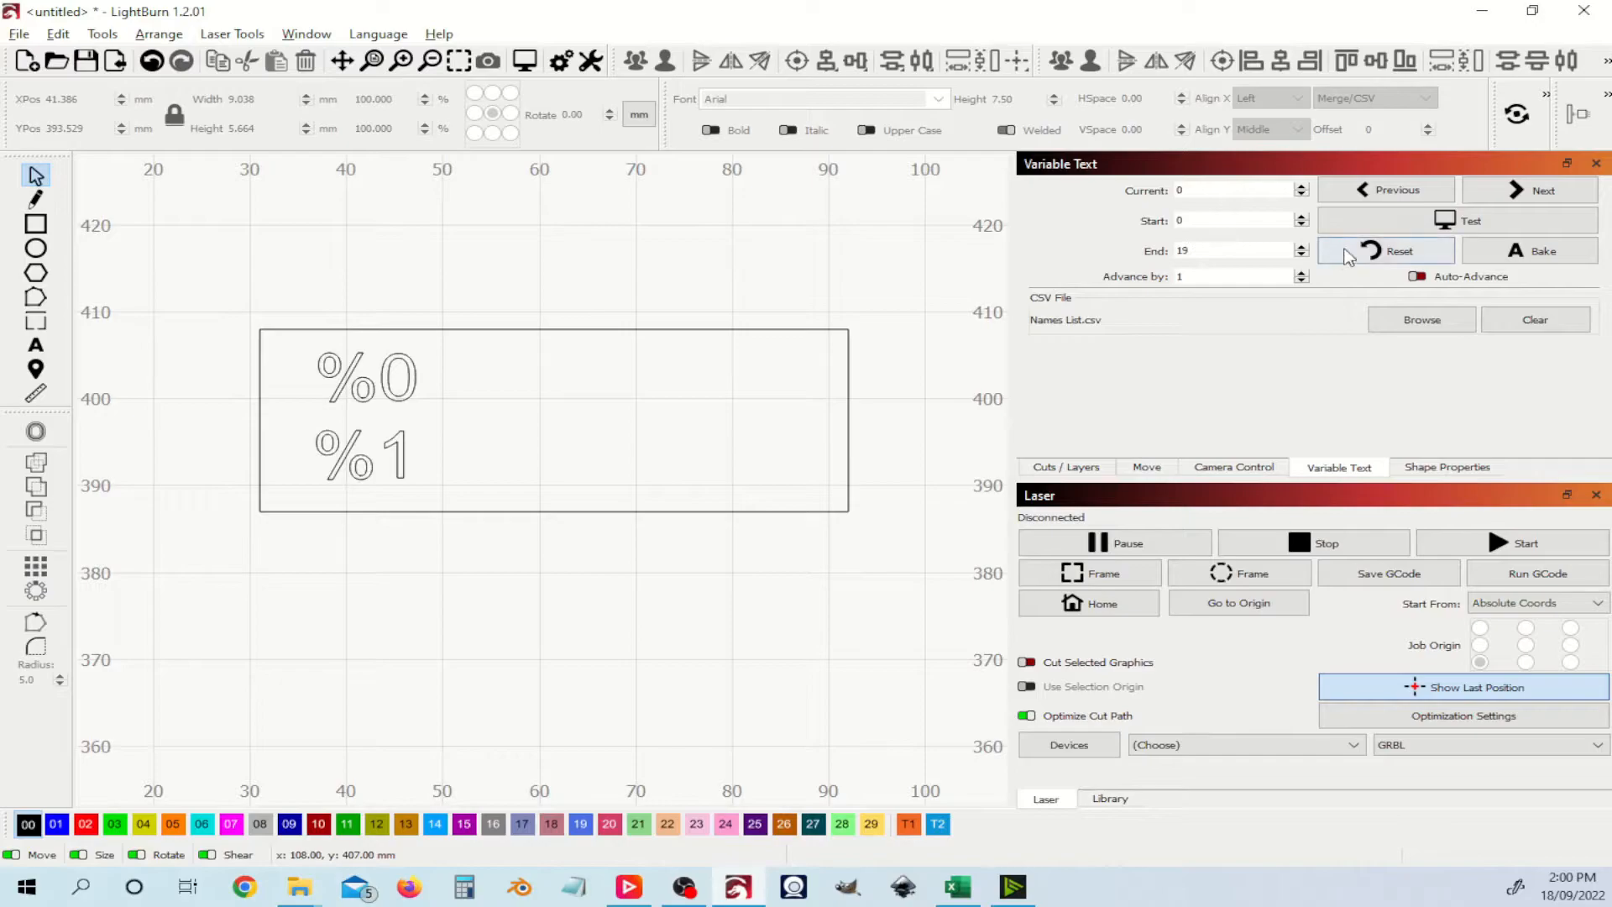
pyautogui.click(1493, 227)
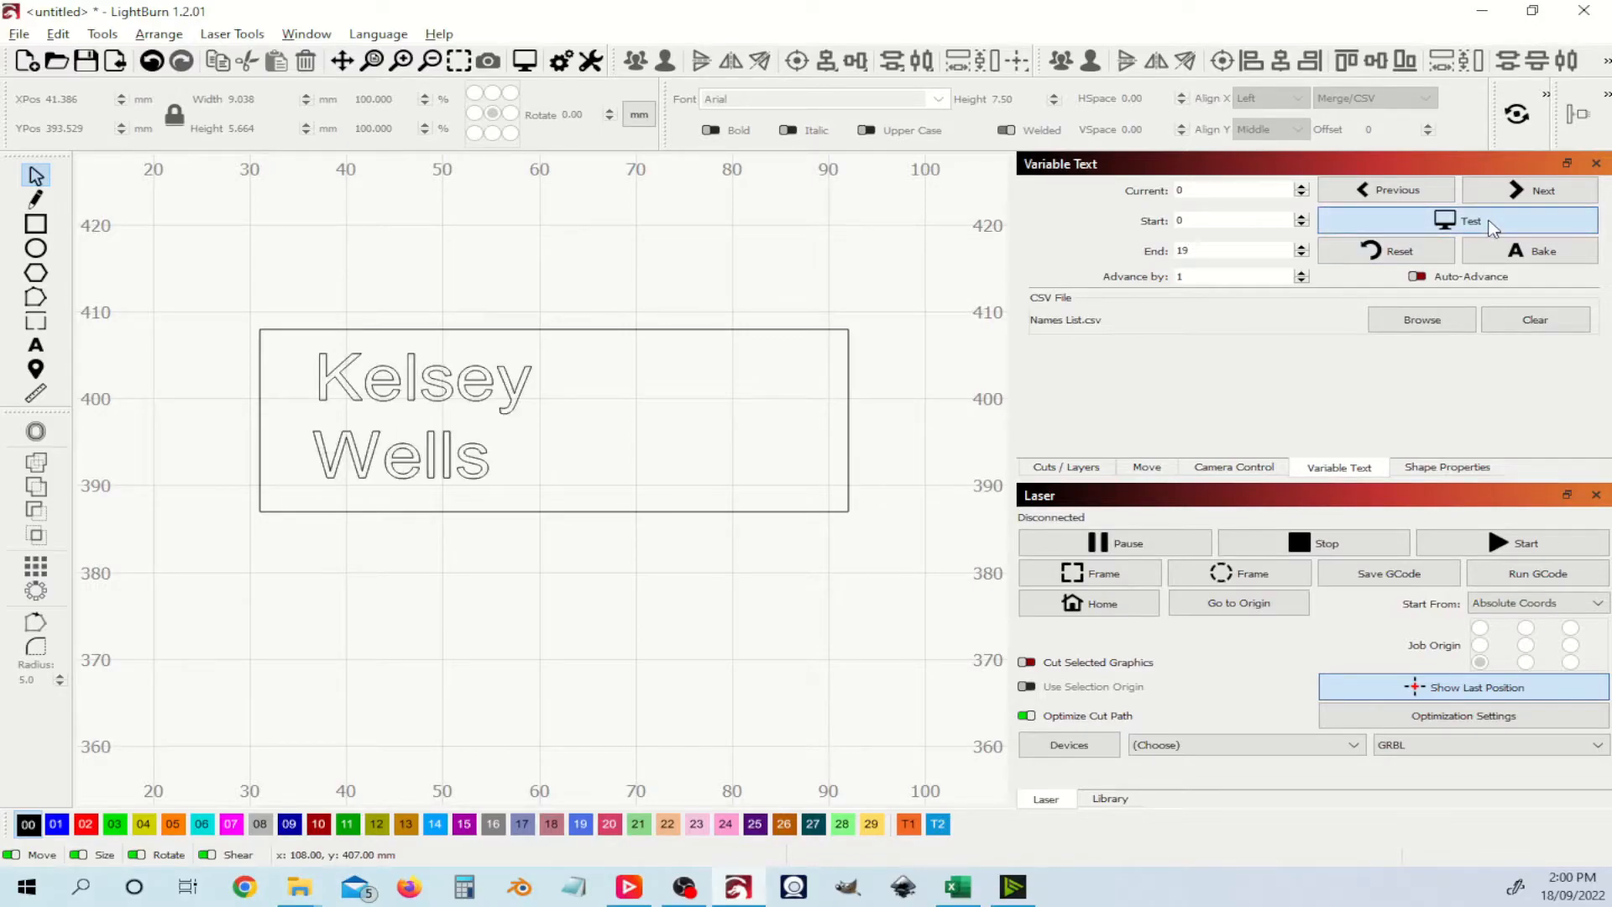
pyautogui.click(1492, 227)
pyautogui.click(1492, 226)
pyautogui.click(1492, 227)
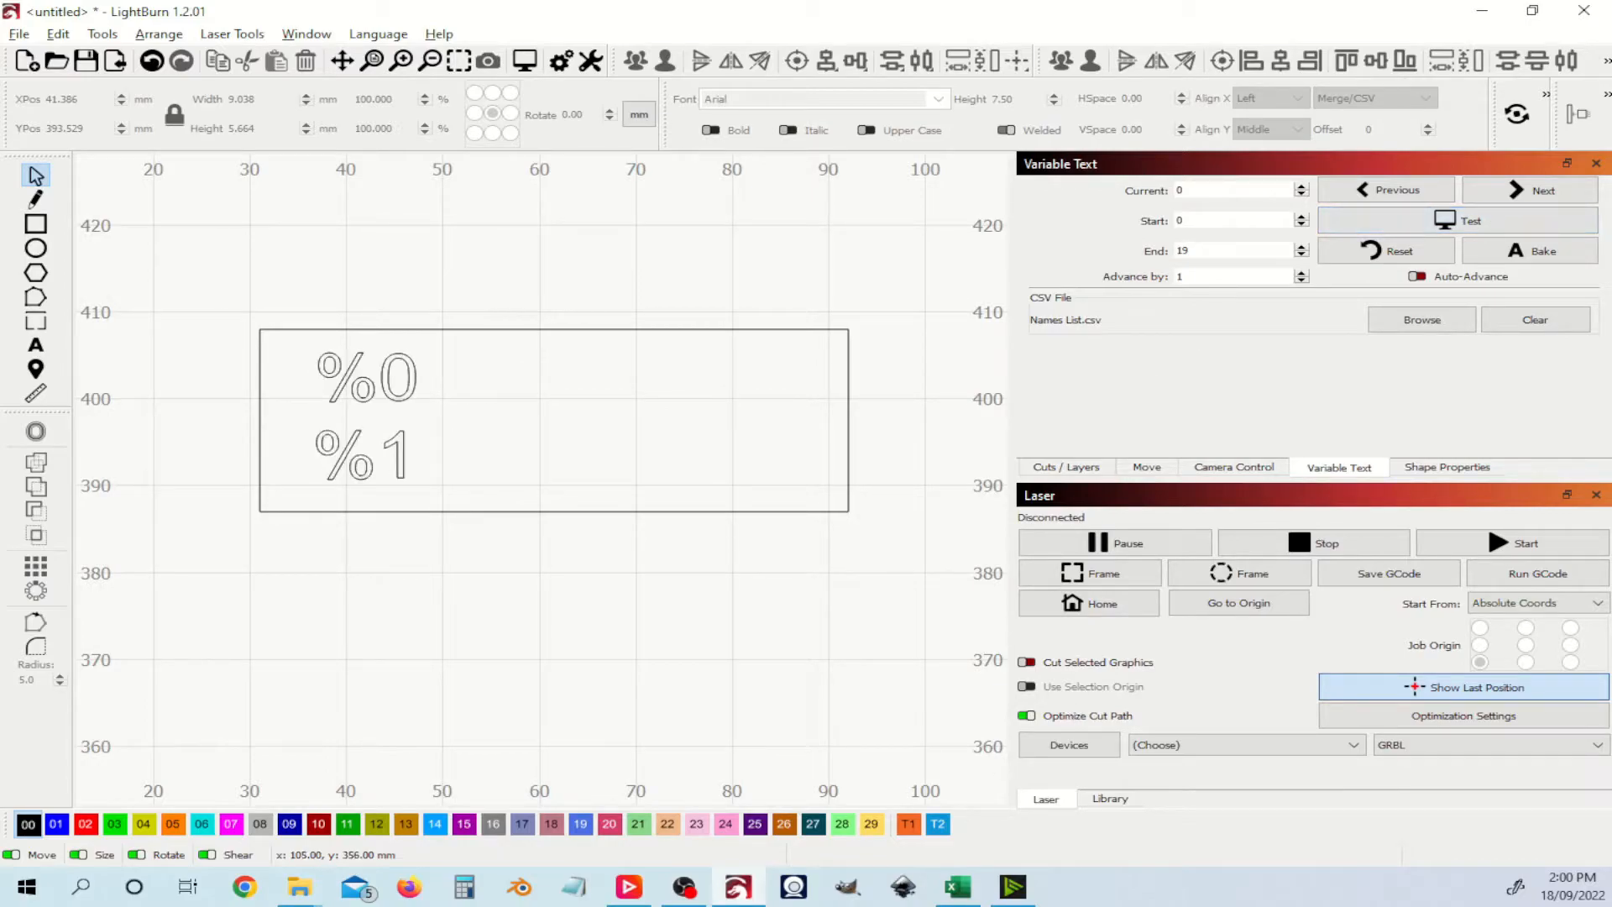
pyautogui.click(957, 886)
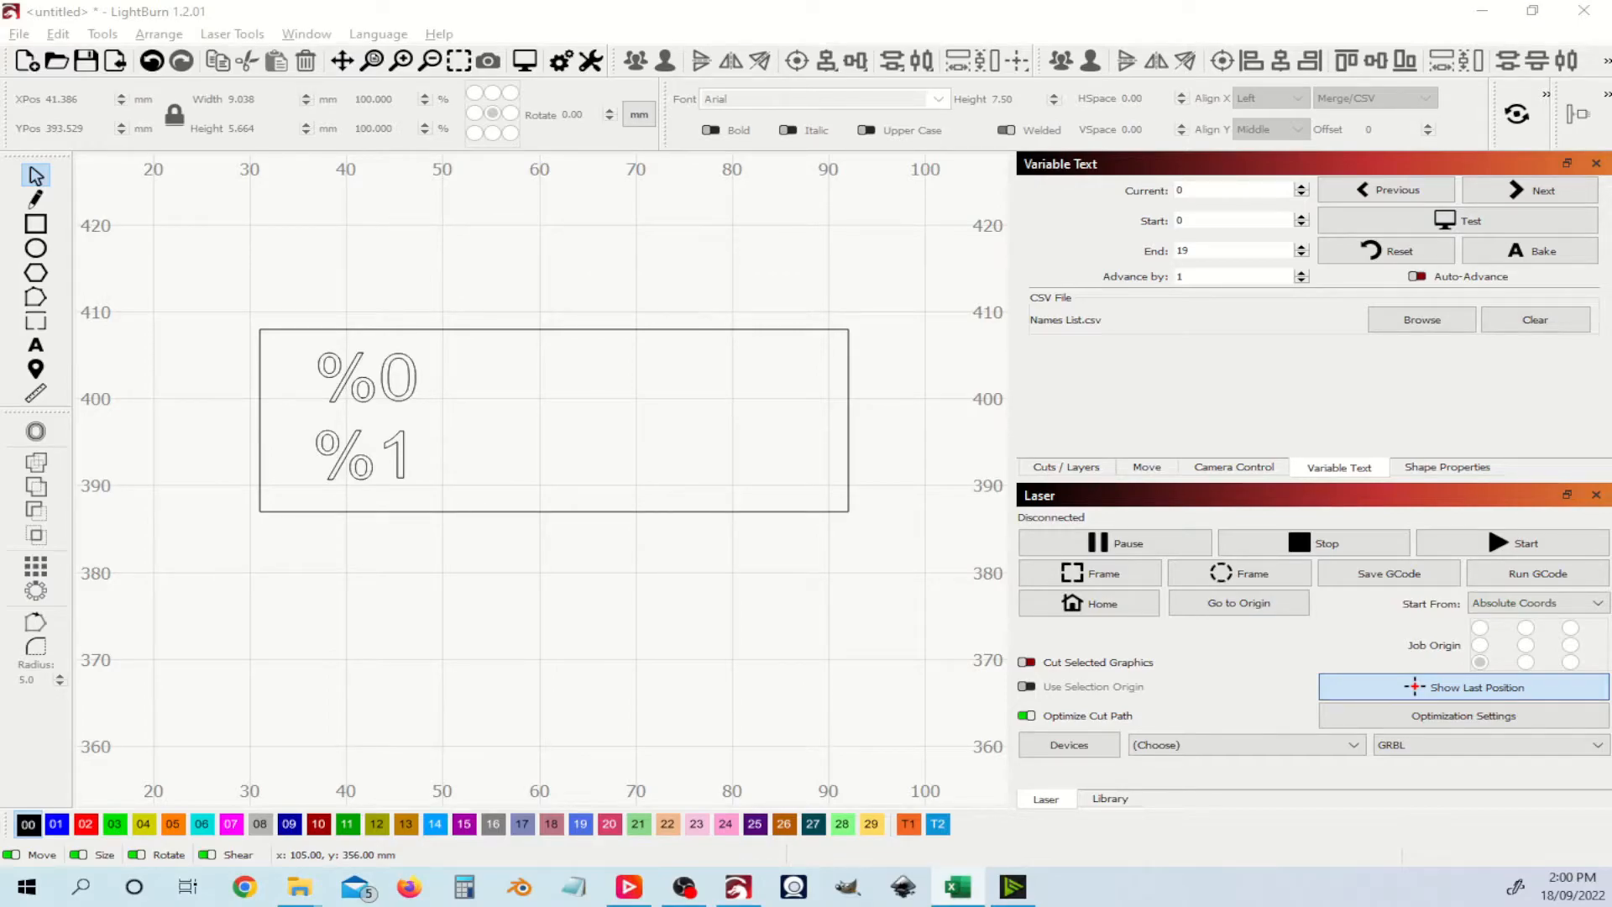
pyautogui.moveTo(1055, 906); pyautogui.dragTo(1069, 1)
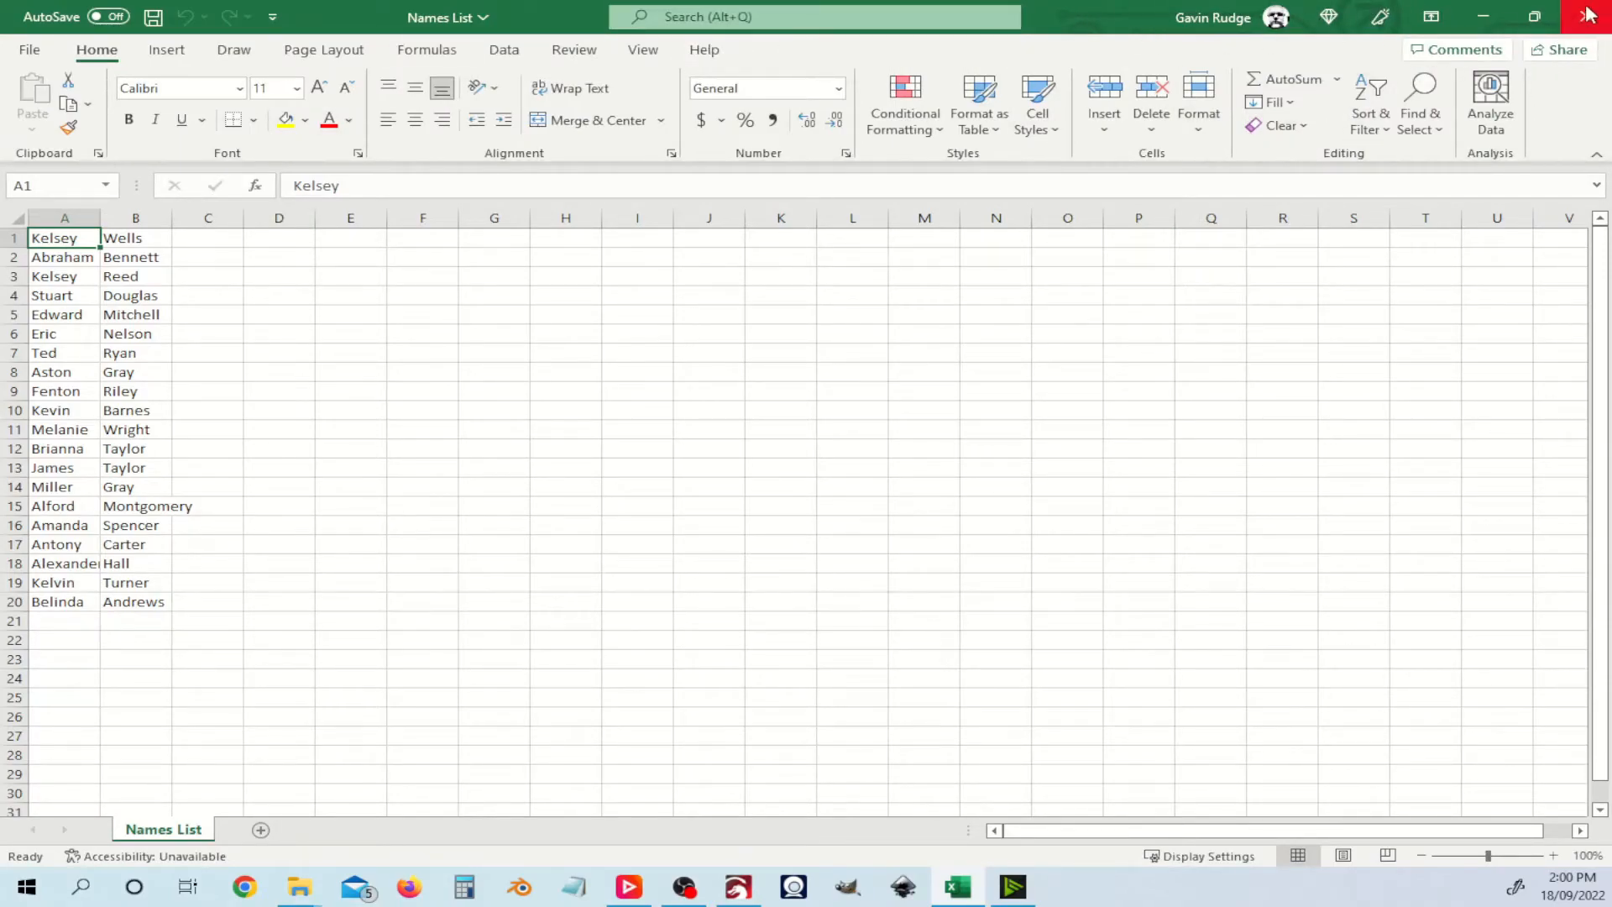
# Step: Restore the Excel window, resize it taller and narrower, and move it right of the tag
pyautogui.click(1535, 17)
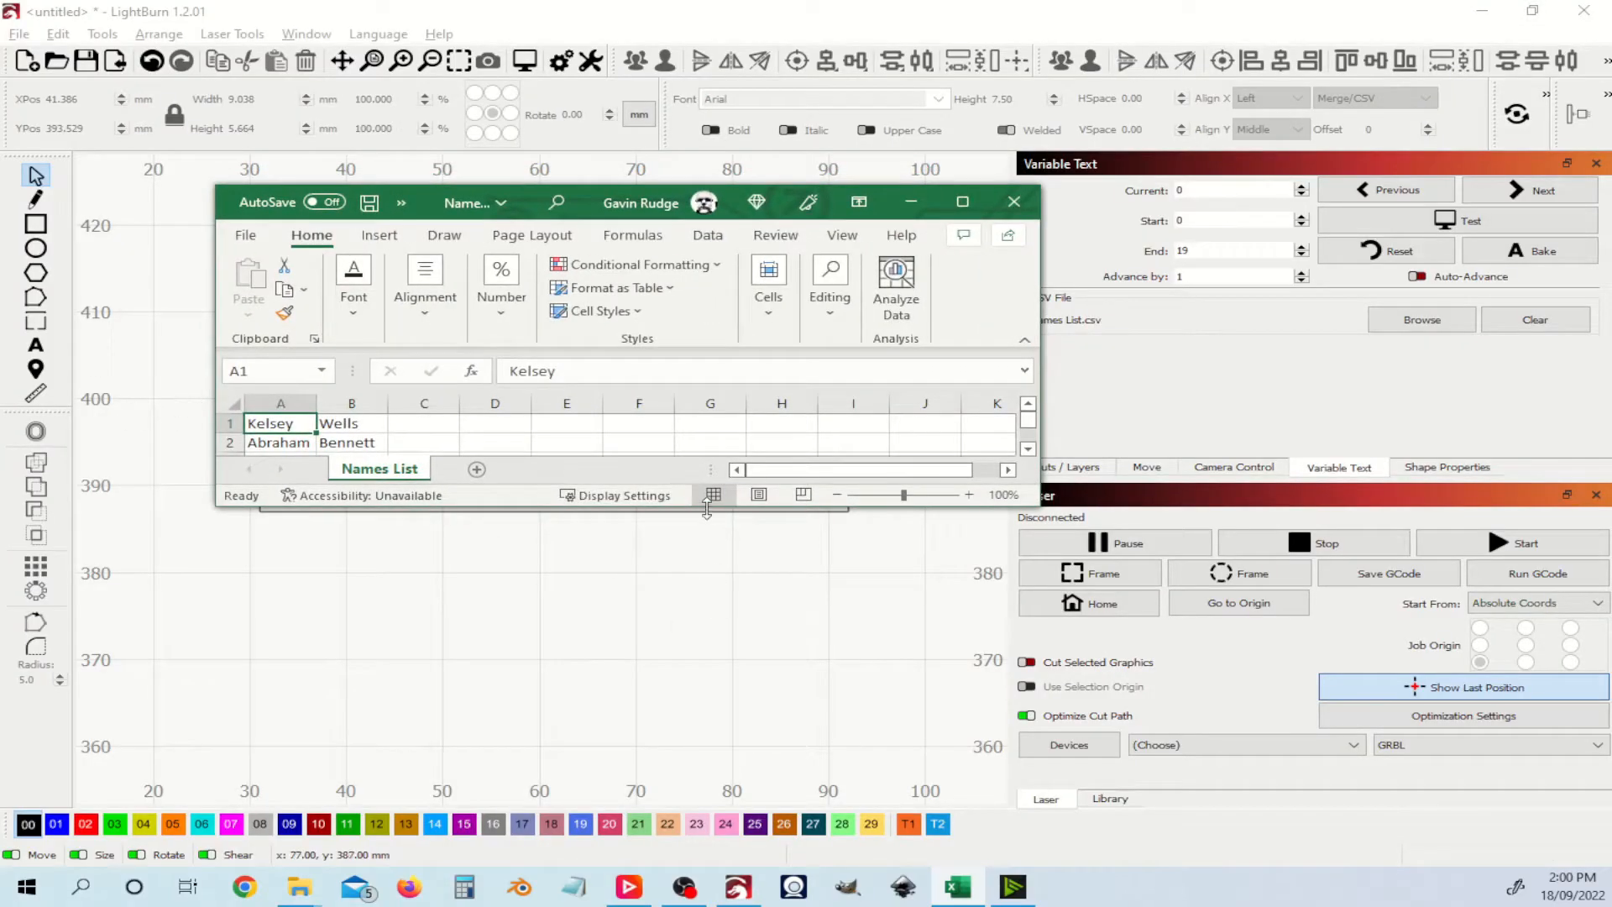
pyautogui.moveTo(703, 511); pyautogui.dragTo(700, 781)
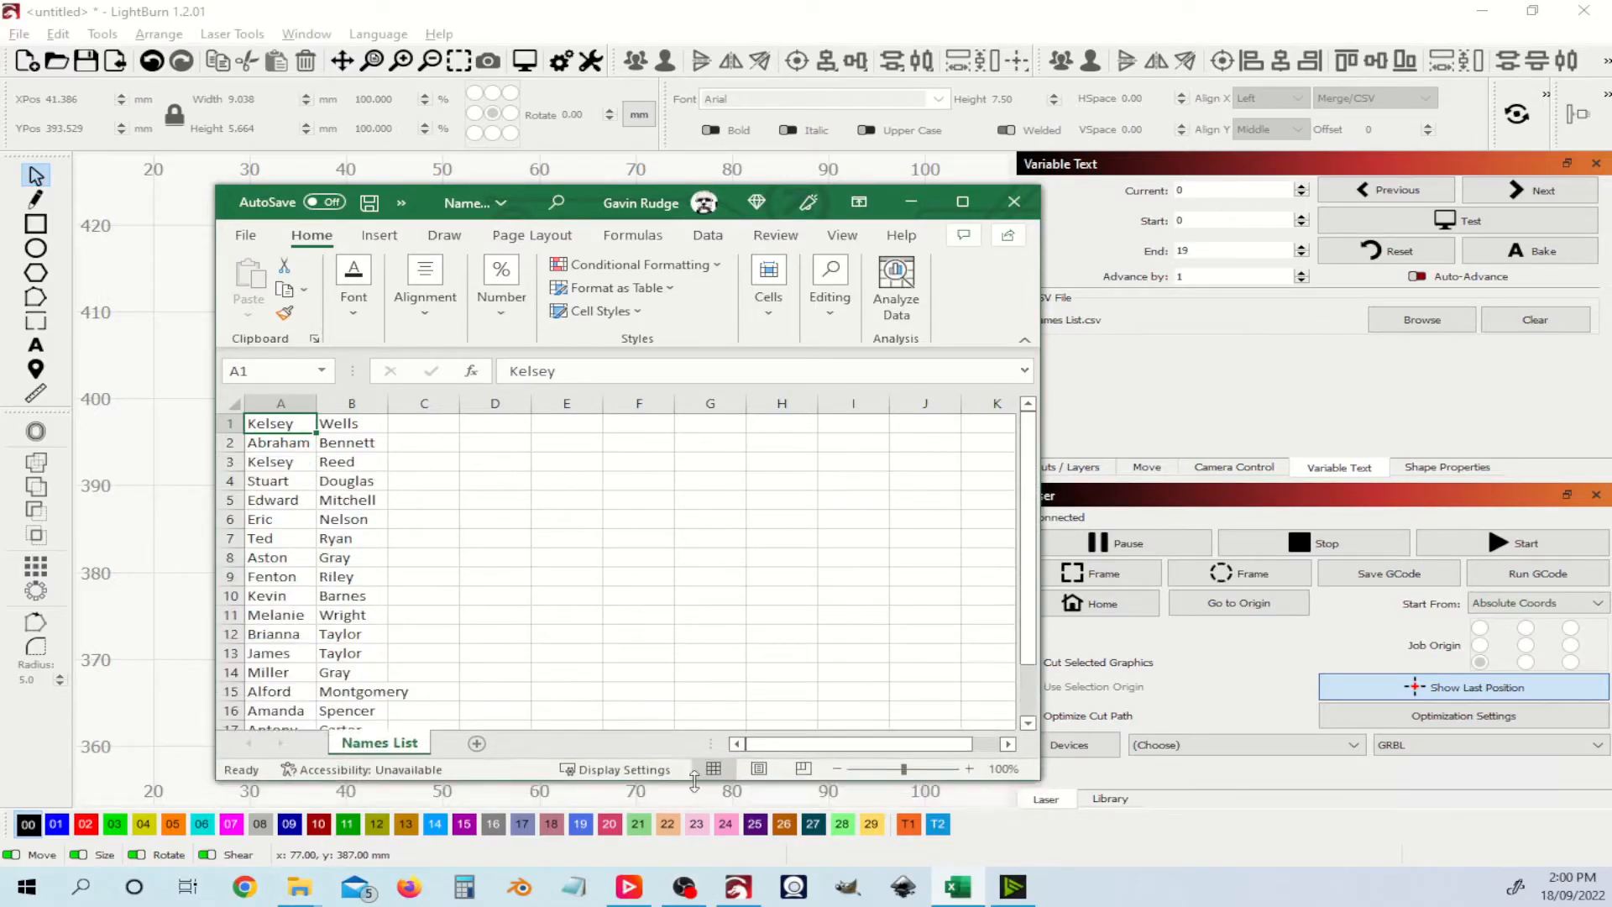
pyautogui.moveTo(214, 476); pyautogui.dragTo(594, 476)
pyautogui.moveTo(771, 207); pyautogui.dragTo(1088, 189)
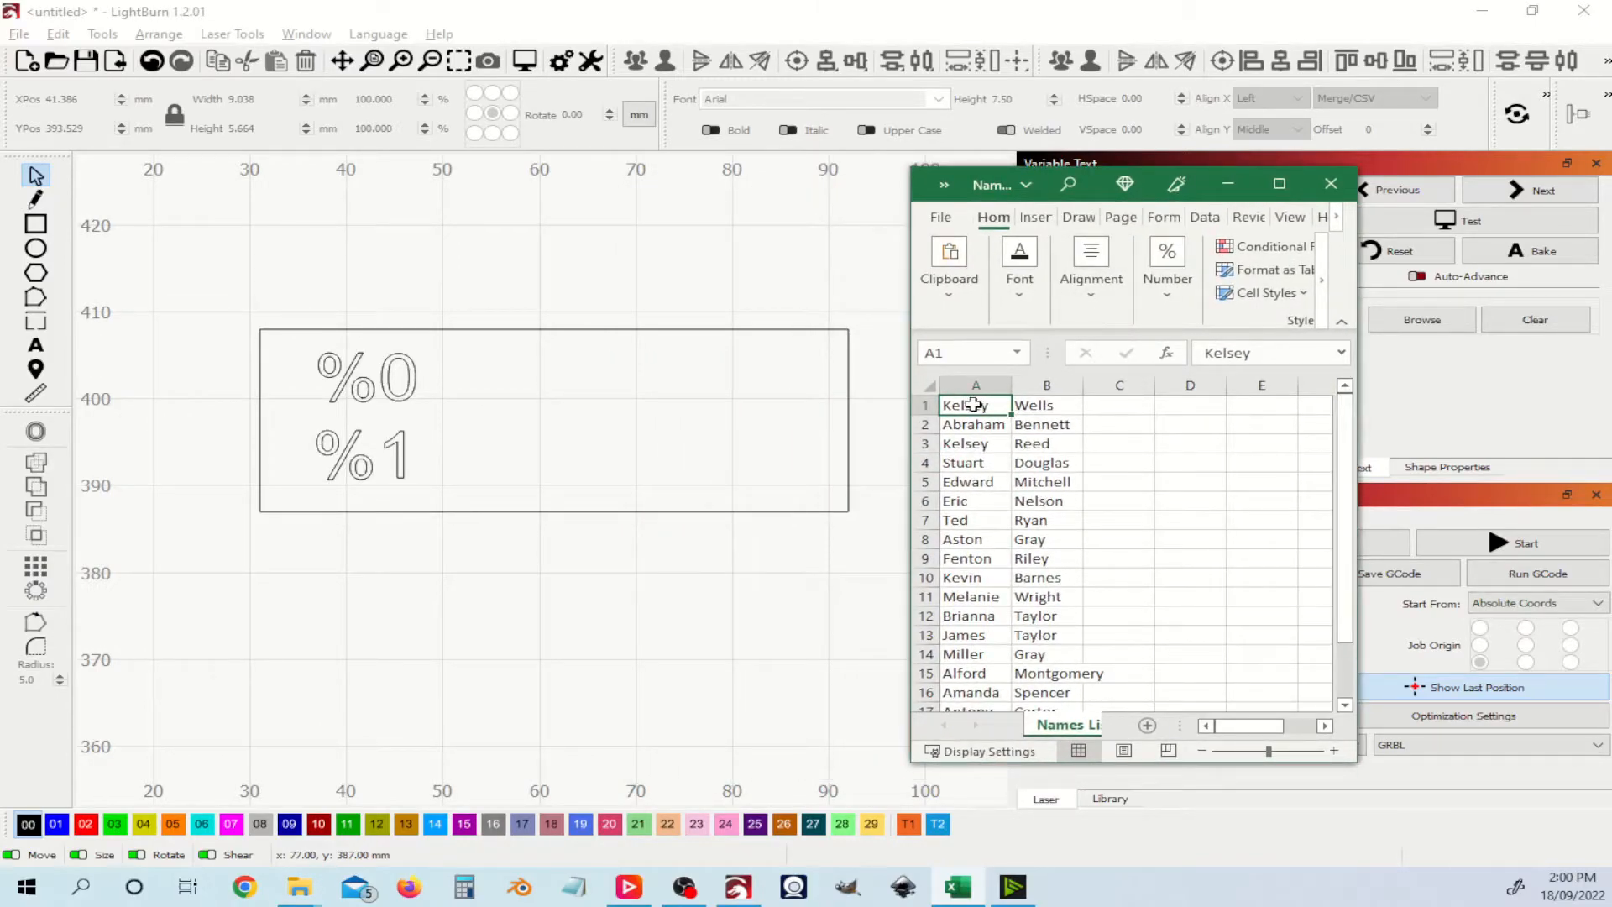
pyautogui.click(1483, 227)
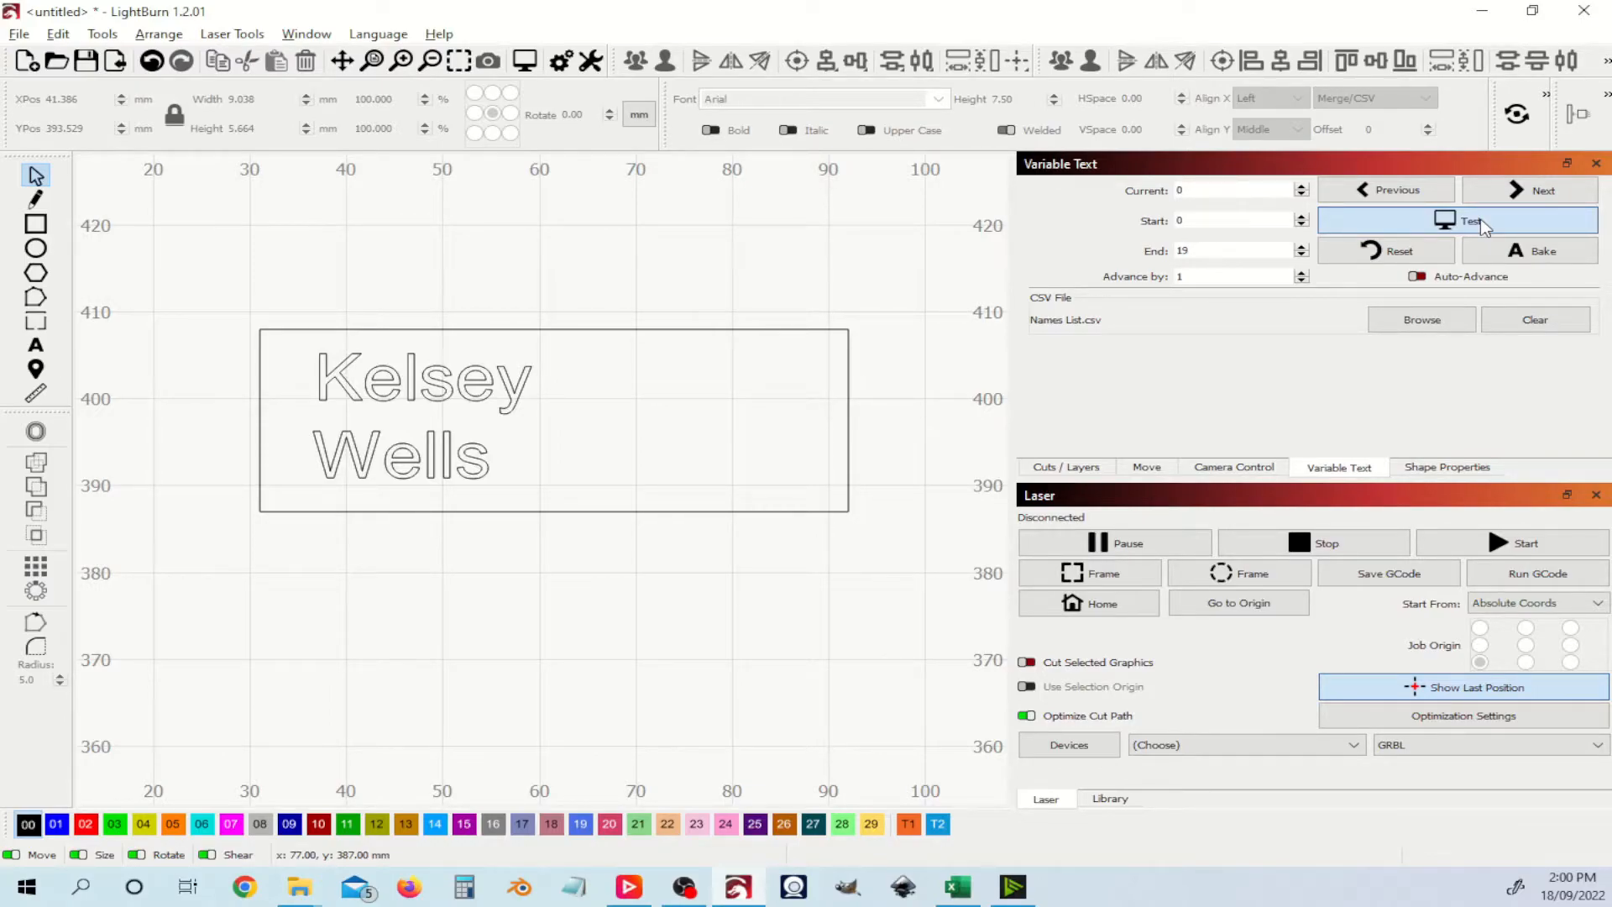
pyautogui.click(1481, 222)
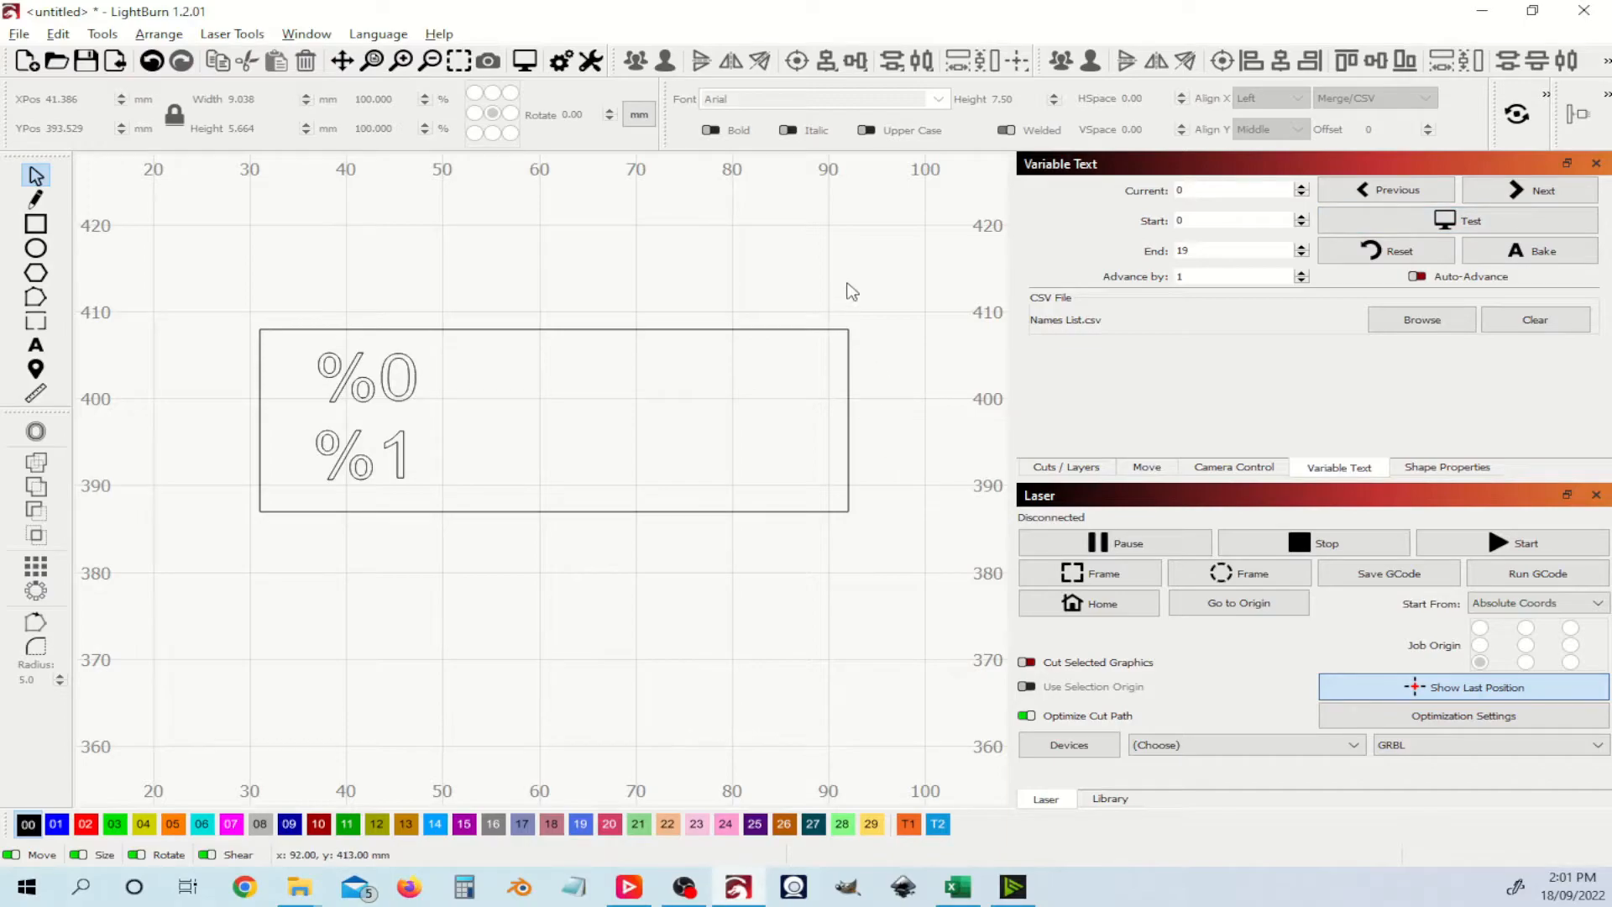
pyautogui.scroll(-4, 850, 293)
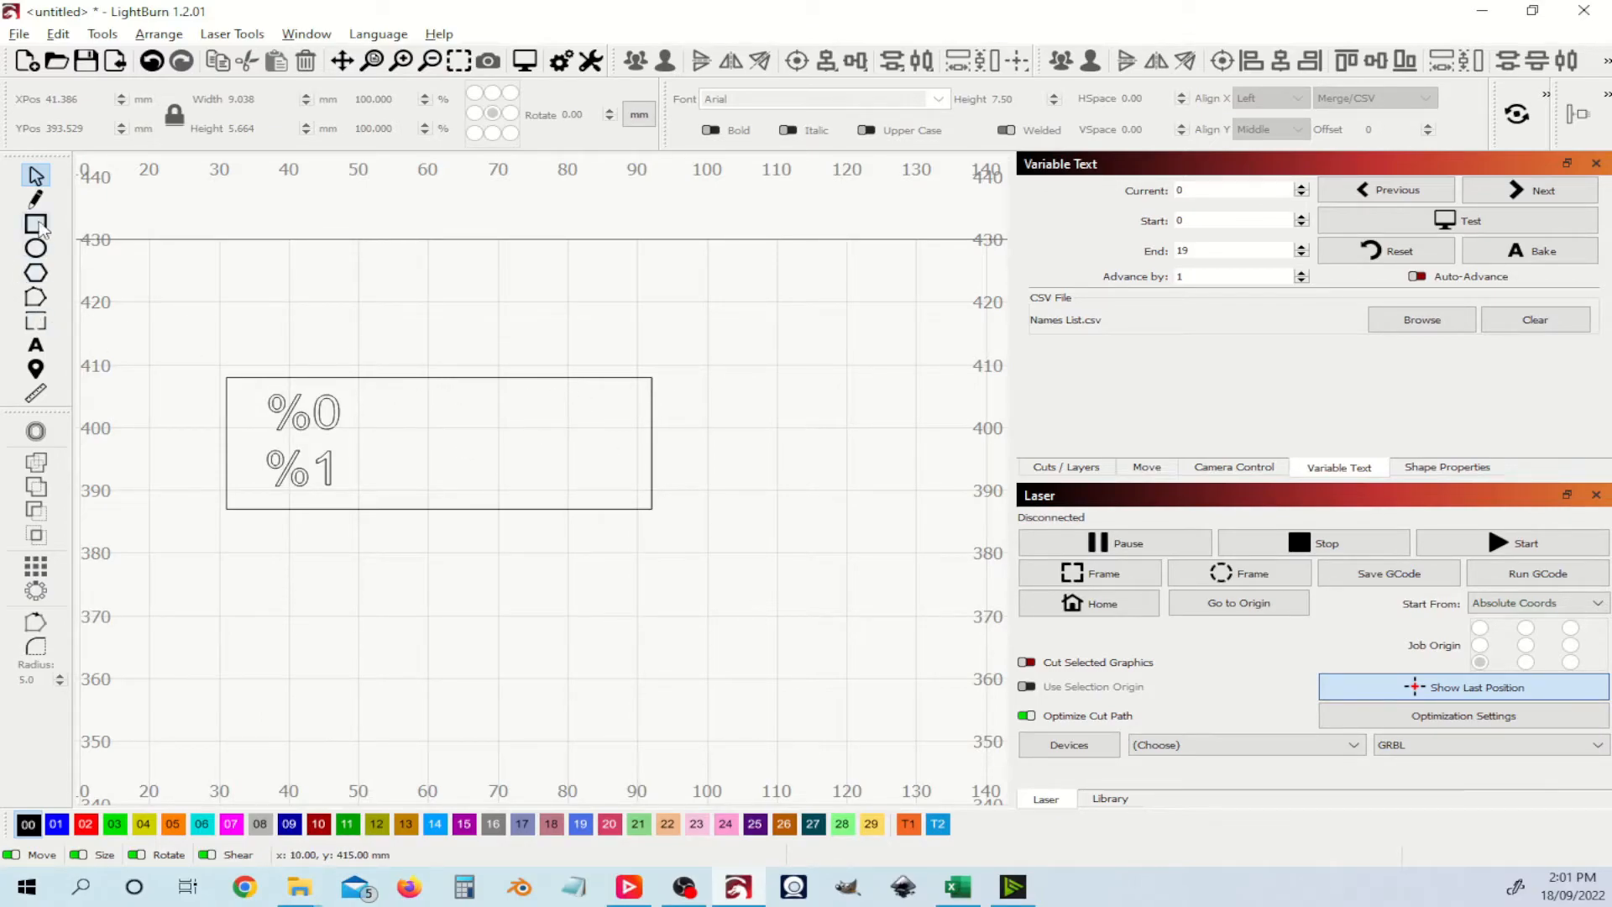
# Step: Draw a red hexagon above-right of the name tag
pyautogui.click(36, 273)
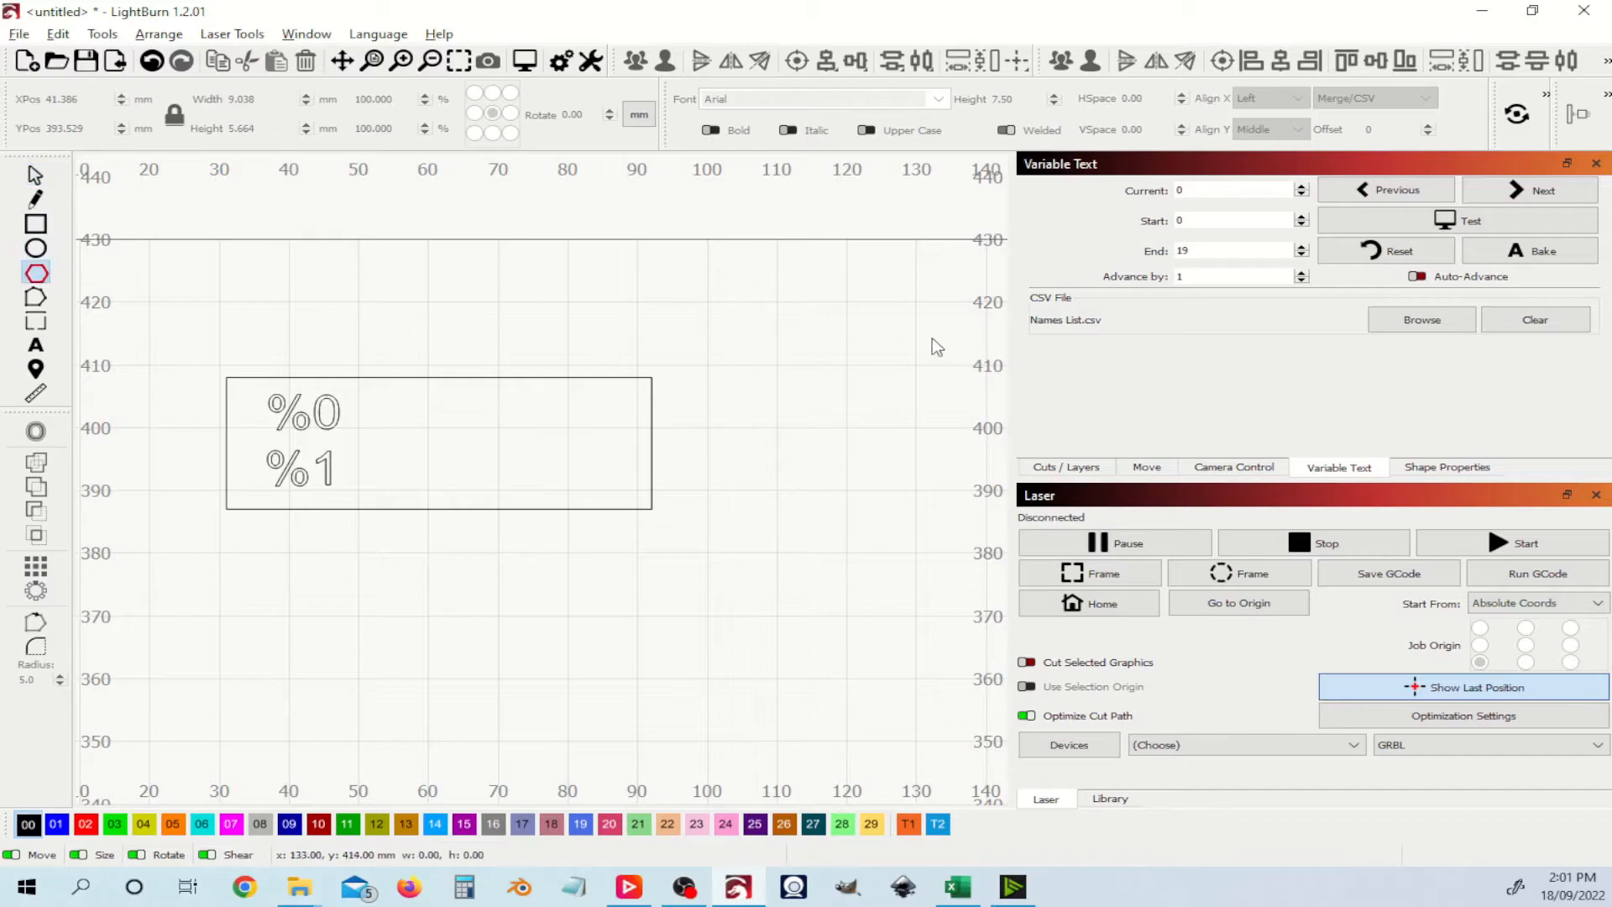
pyautogui.click(85, 824)
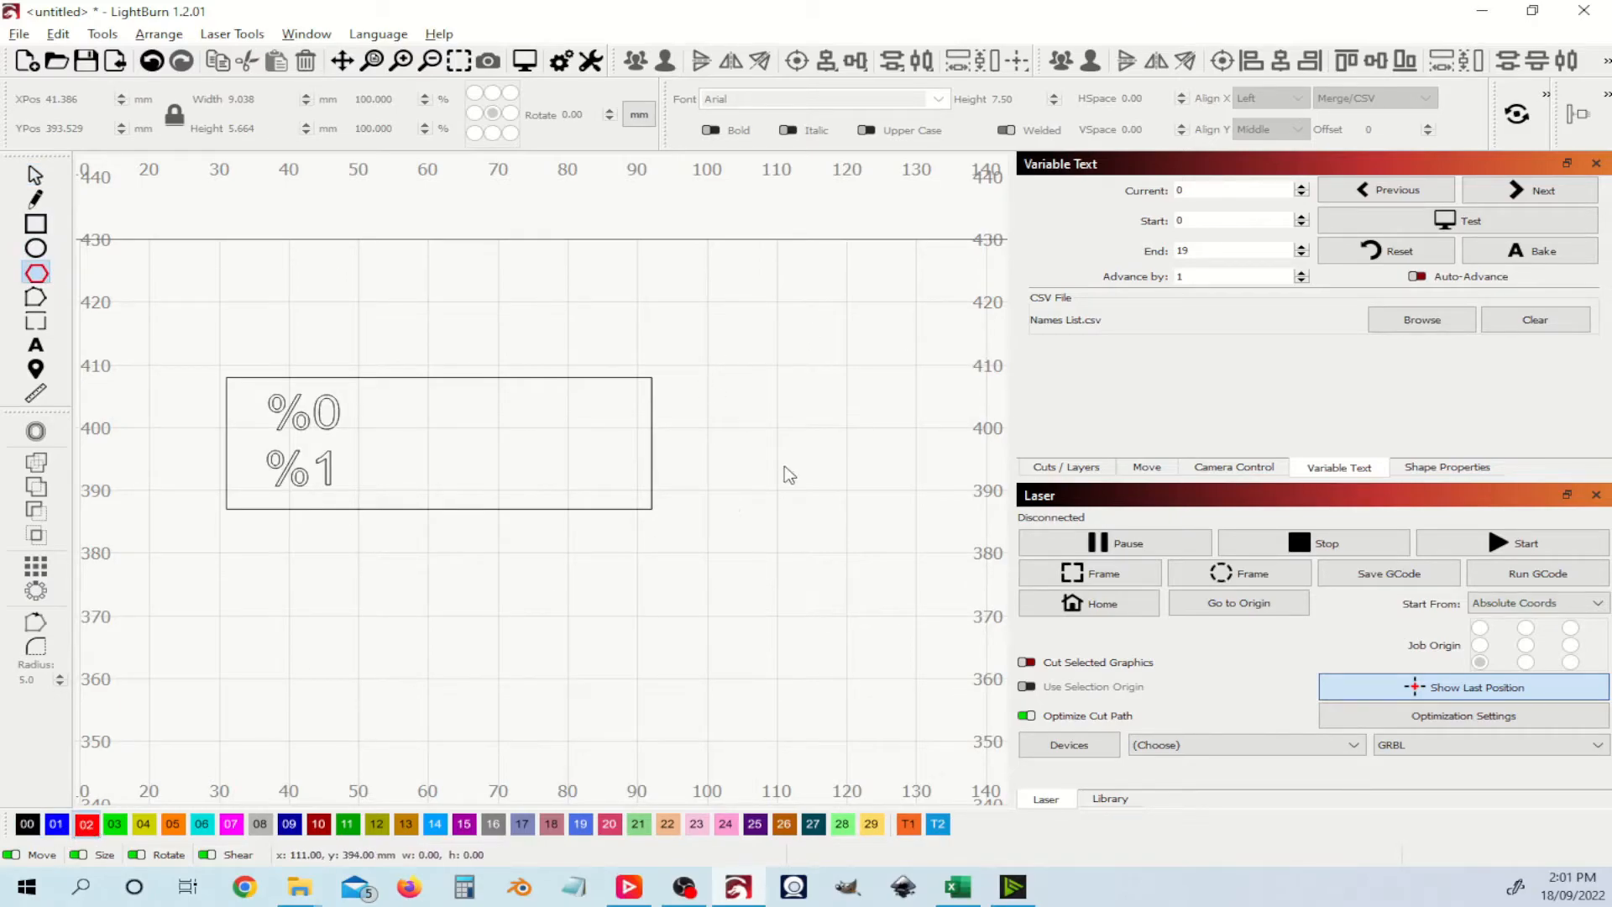
pyautogui.moveTo(763, 327); pyautogui.dragTo(809, 381)
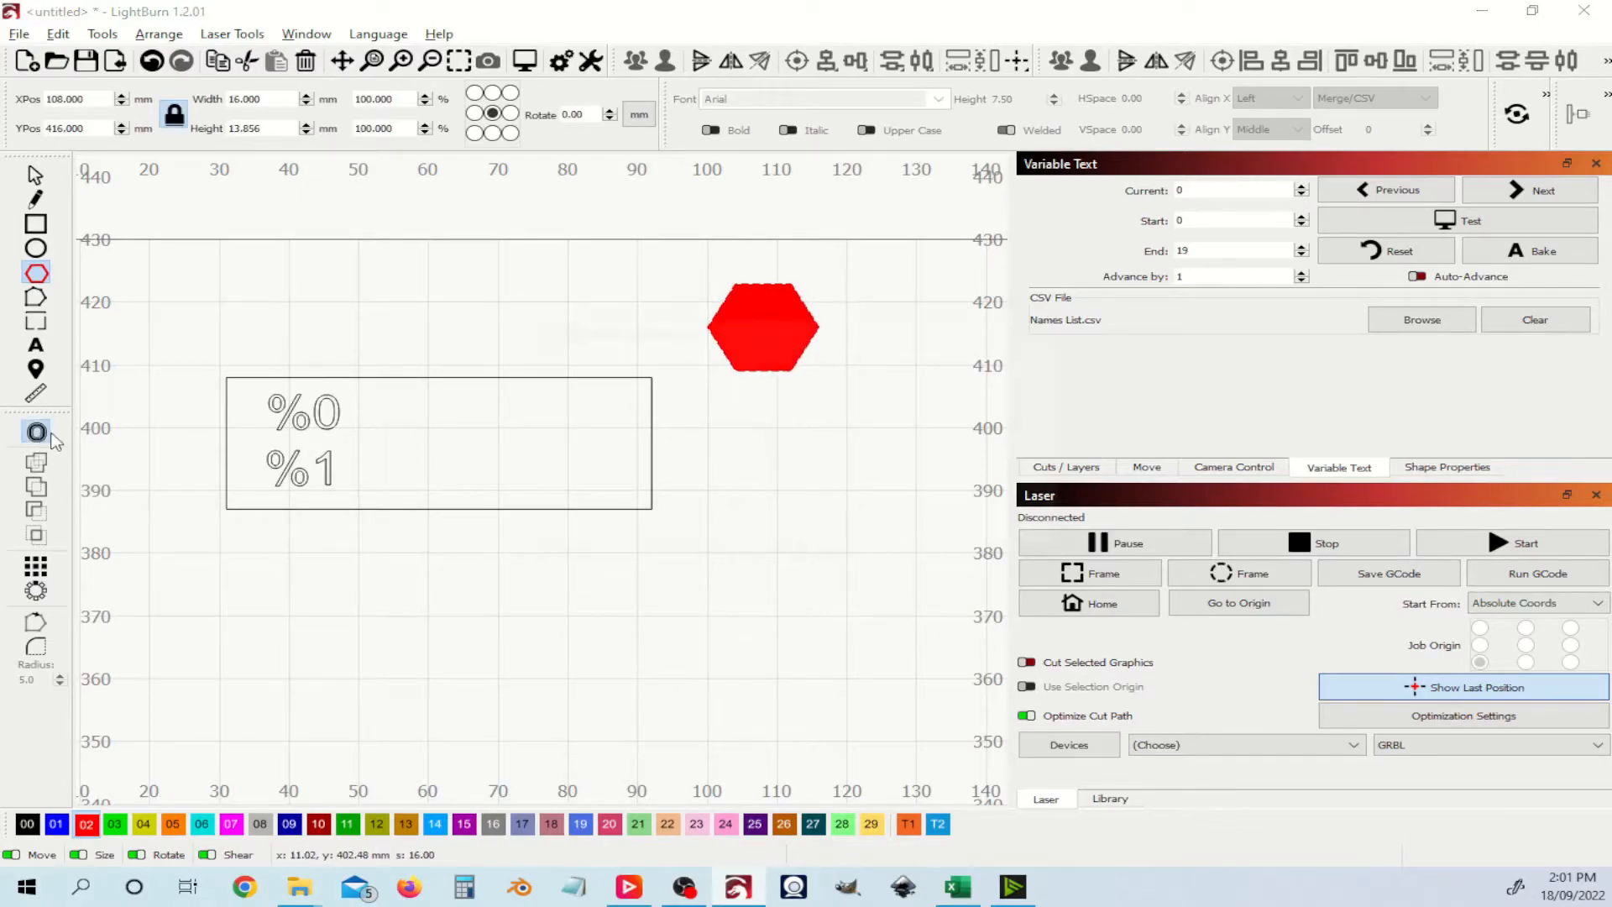
# Step: Offset the hexagon outward by 3.01 mm to create a ring
pyautogui.click(36, 432)
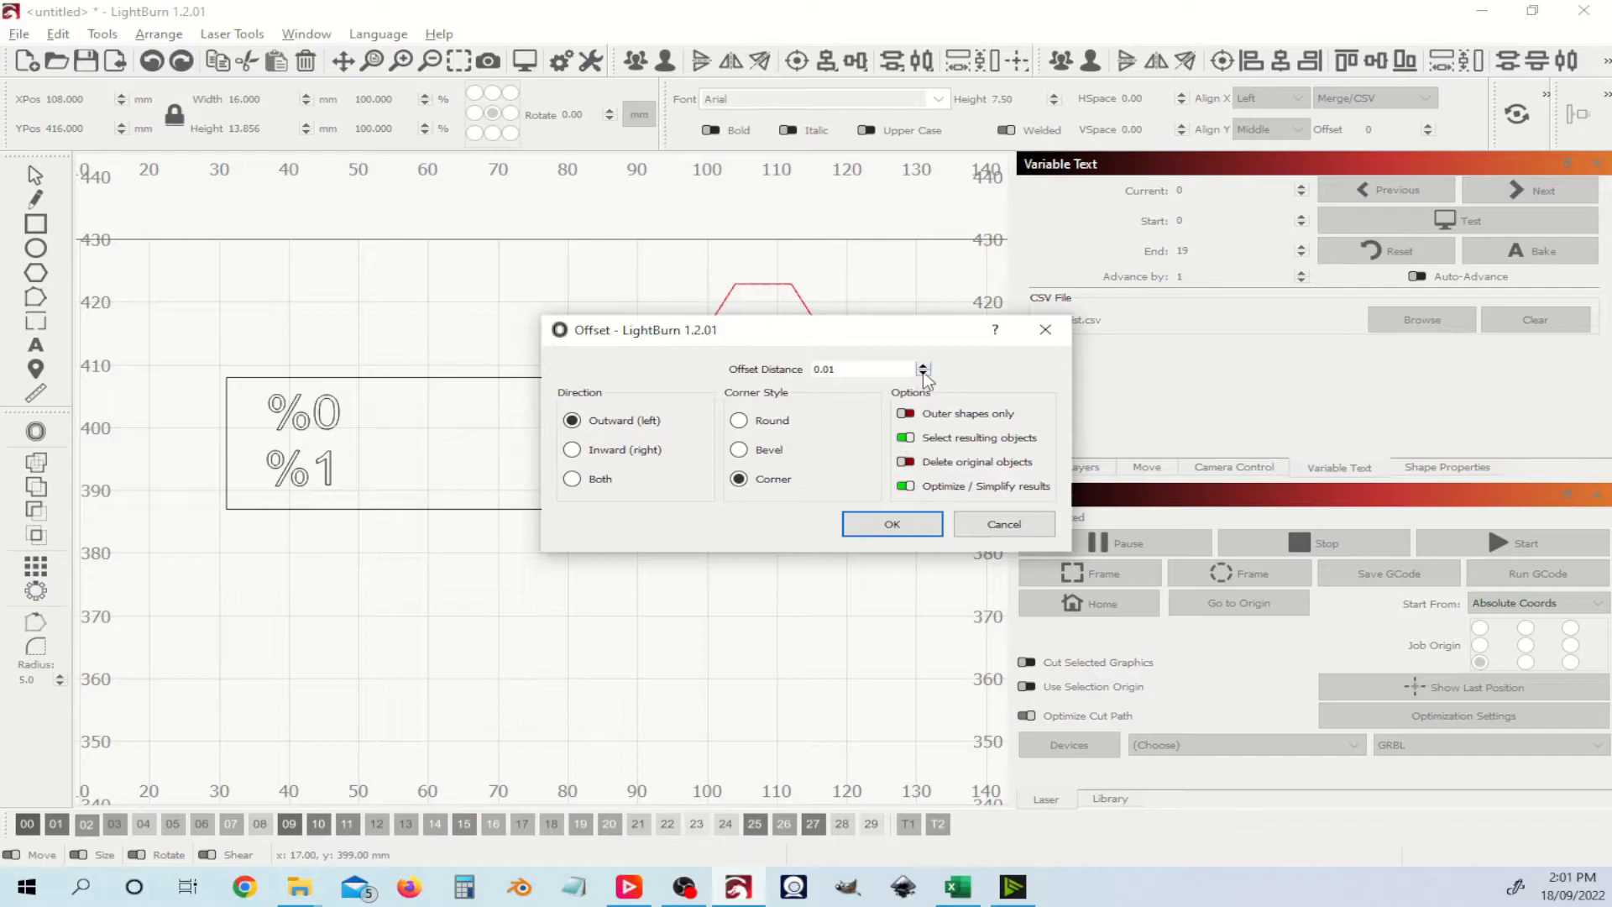
pyautogui.click(923, 367)
pyautogui.click(923, 367)
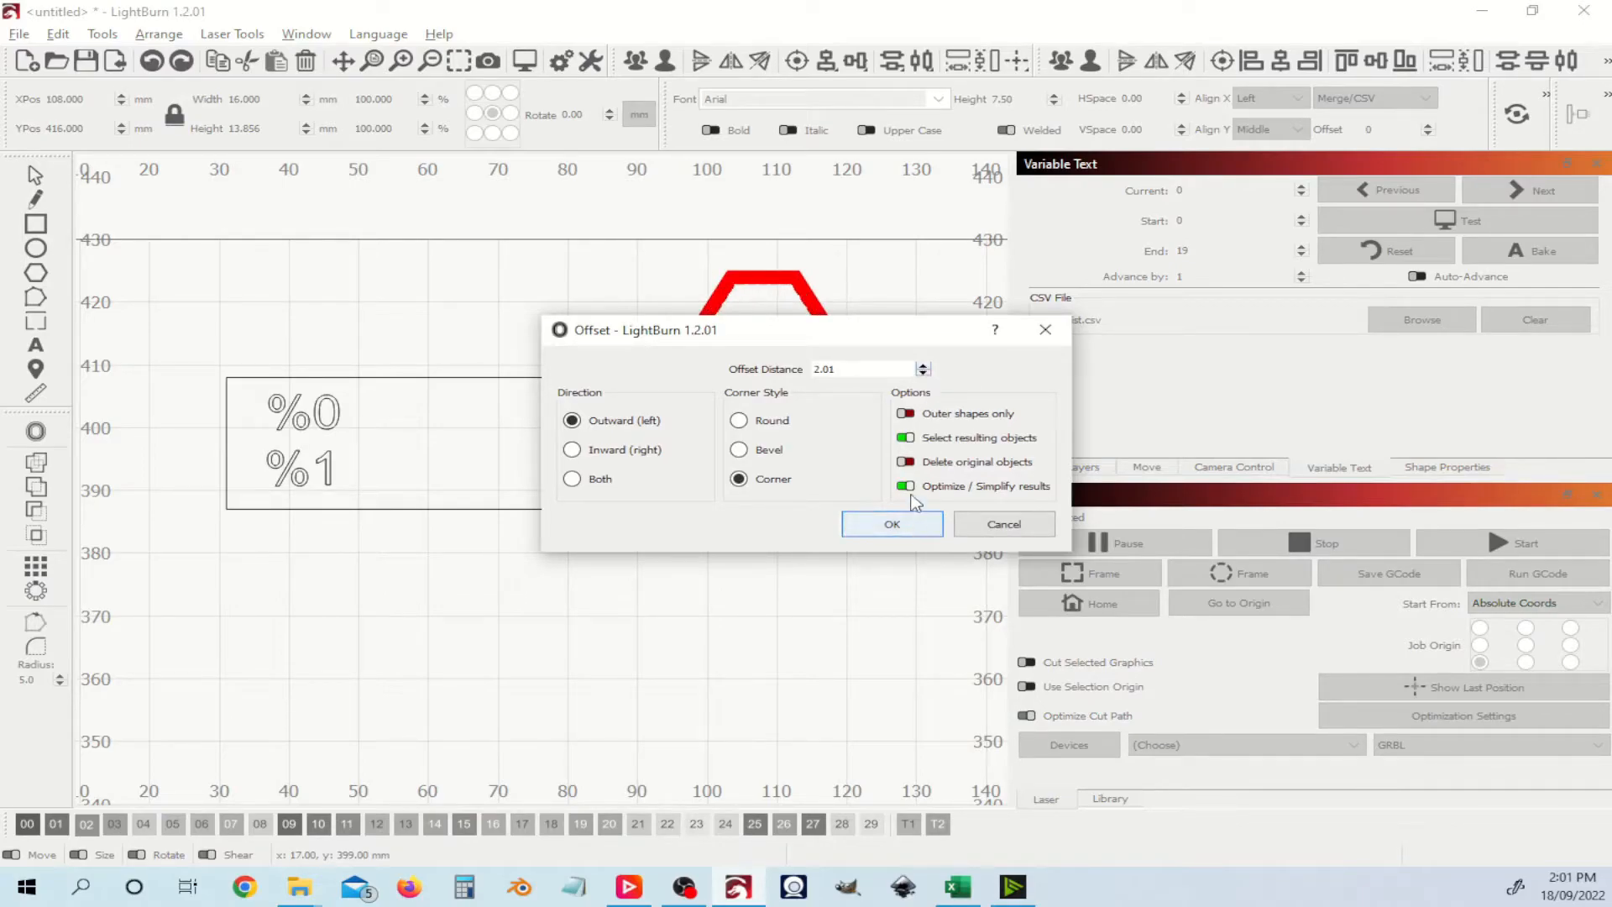
pyautogui.click(923, 373)
pyautogui.click(923, 373)
pyautogui.click(923, 367)
pyautogui.click(923, 367)
pyautogui.click(923, 367)
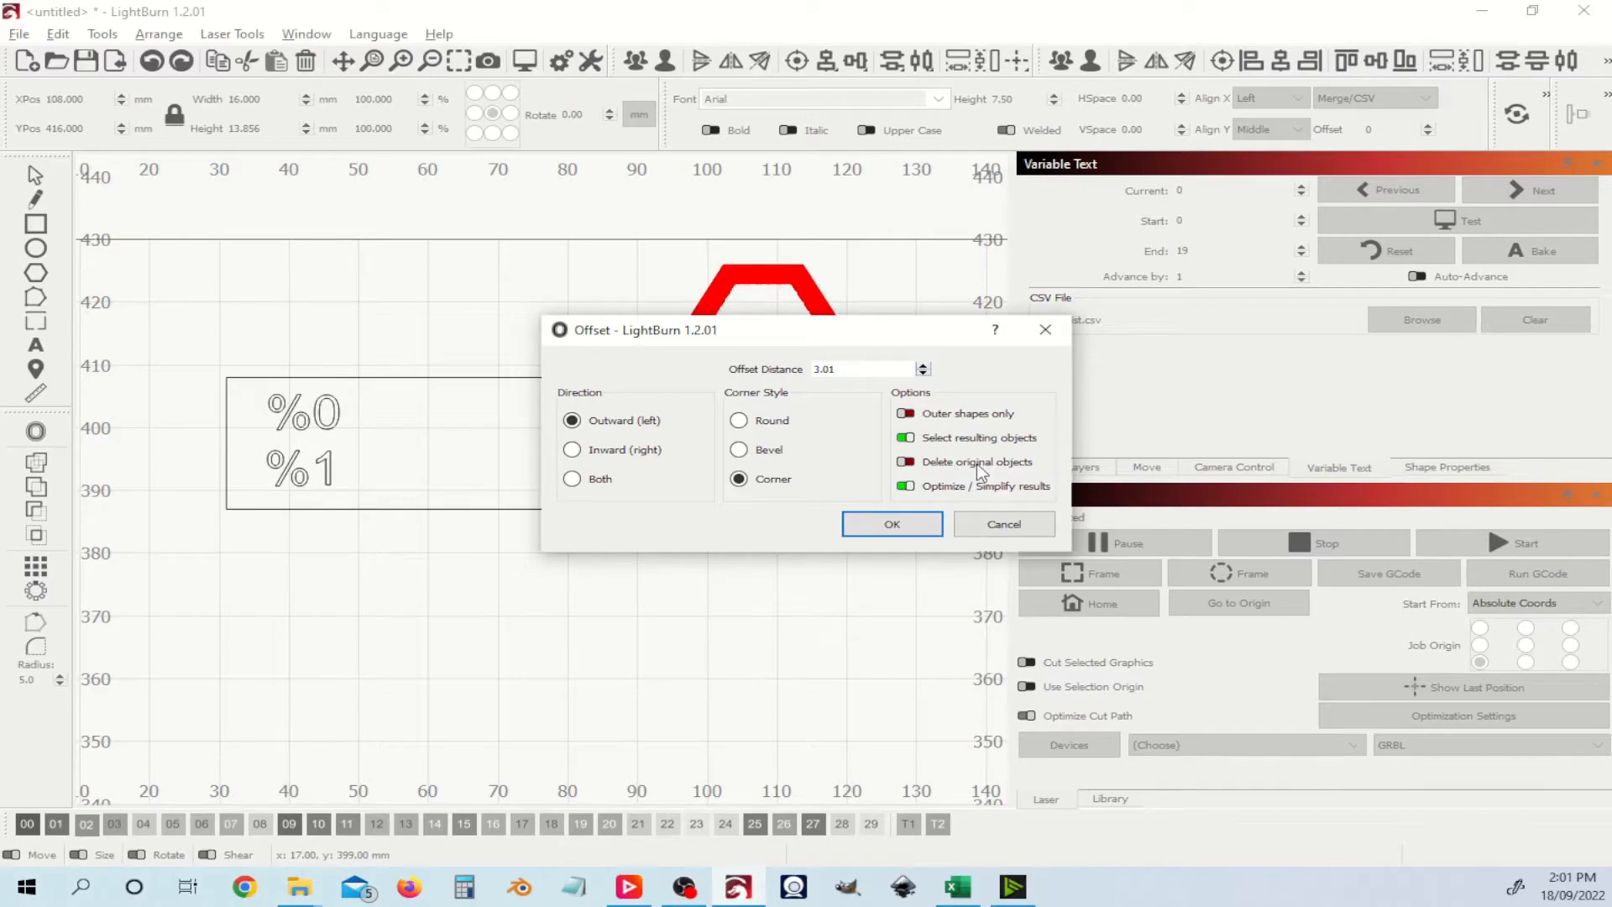
pyautogui.click(908, 525)
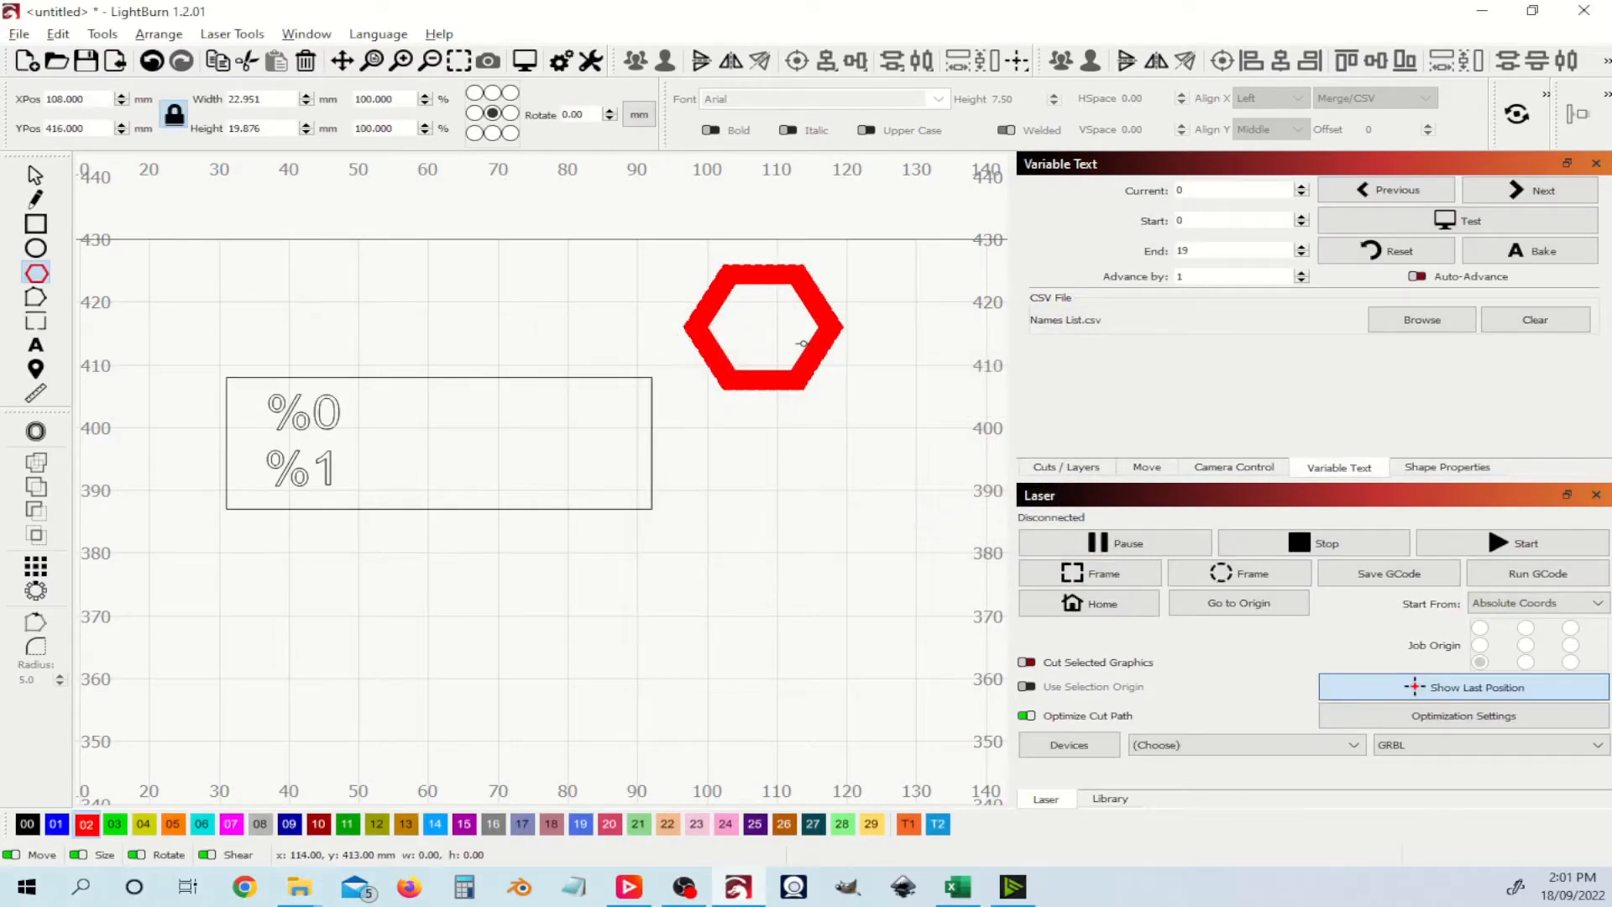
# Step: Move the inner hexagon down and to the right
pyautogui.moveTo(823, 370); pyautogui.dragTo(763, 324)
pyautogui.hotkey('ctrl', 'z')
pyautogui.click(35, 176)
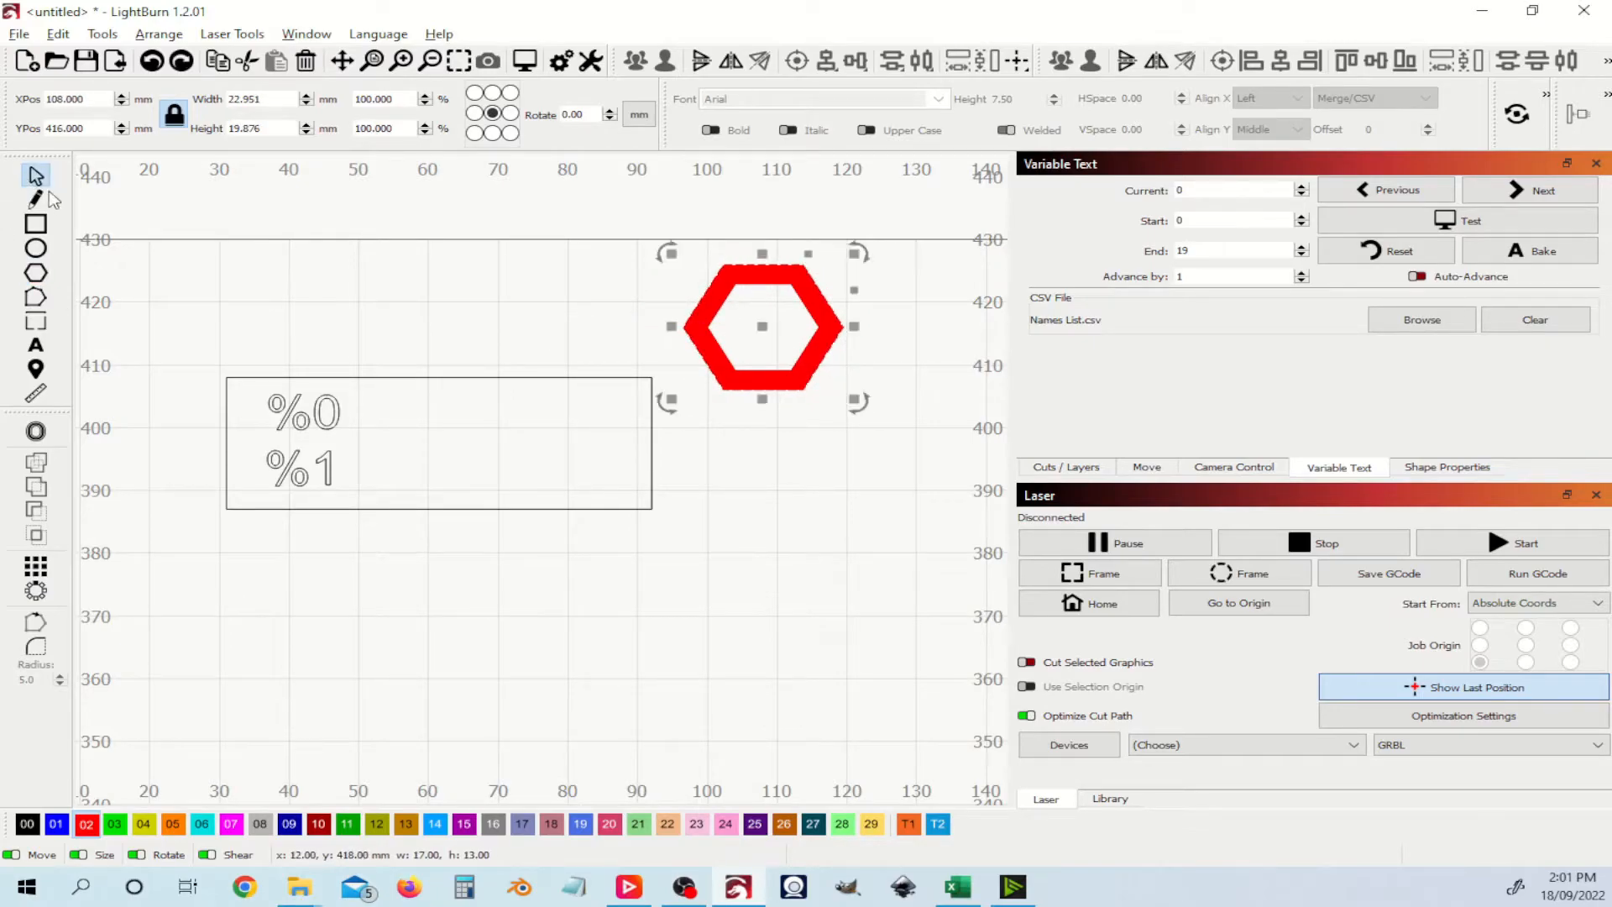
pyautogui.moveTo(841, 314); pyautogui.dragTo(826, 398)
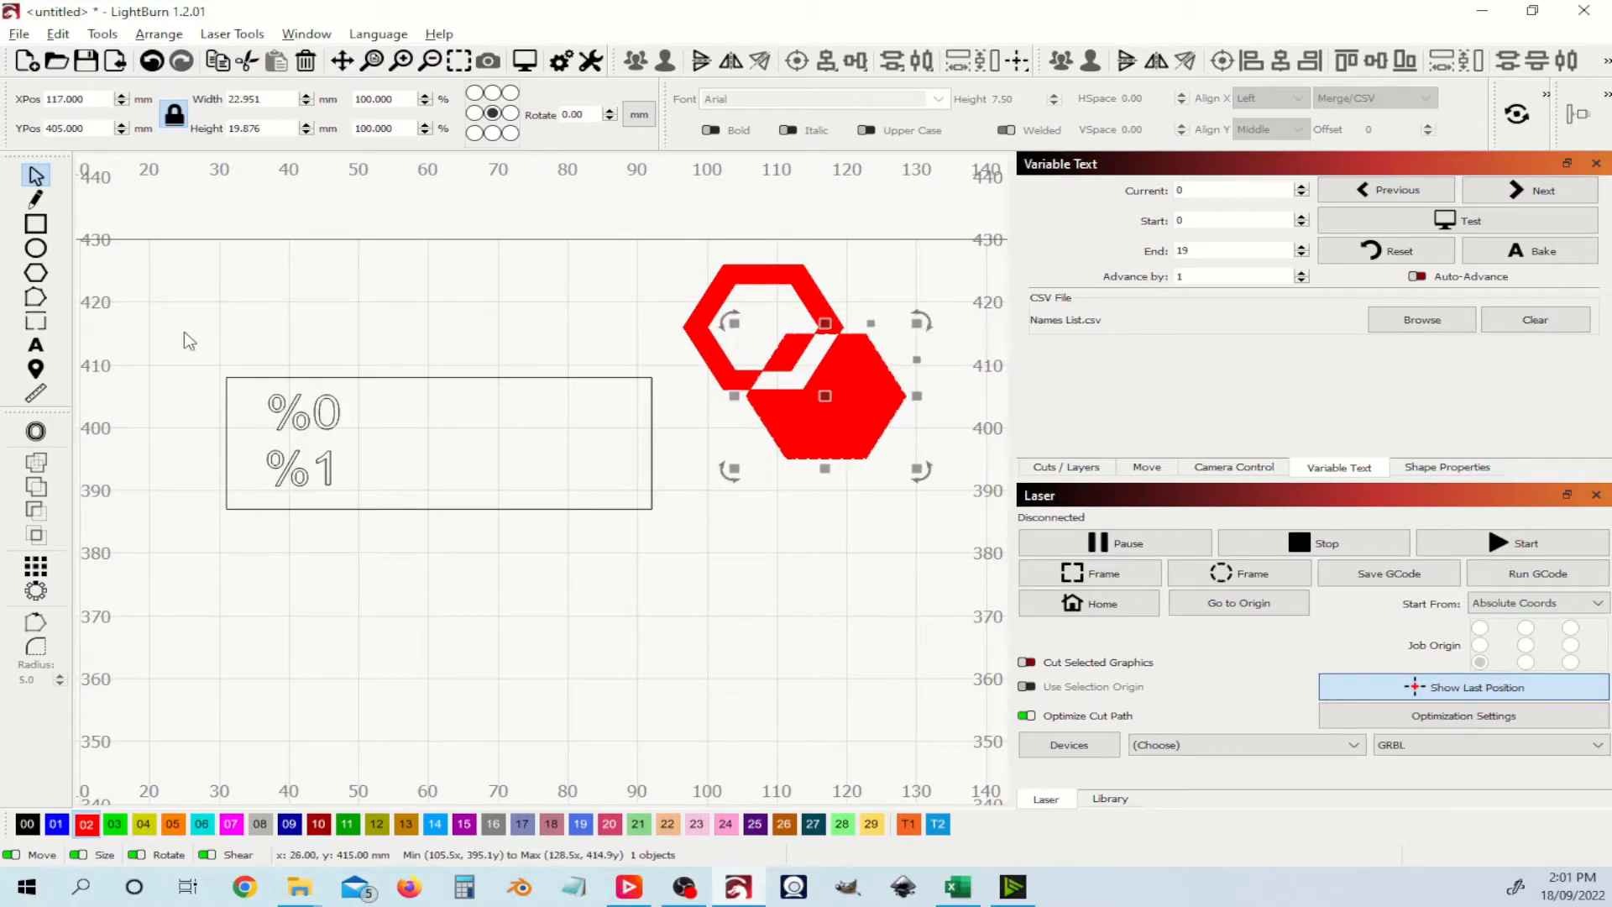
# Step: Apply the same 3.01 mm outward offset to the moved hexagon
pyautogui.click(35, 431)
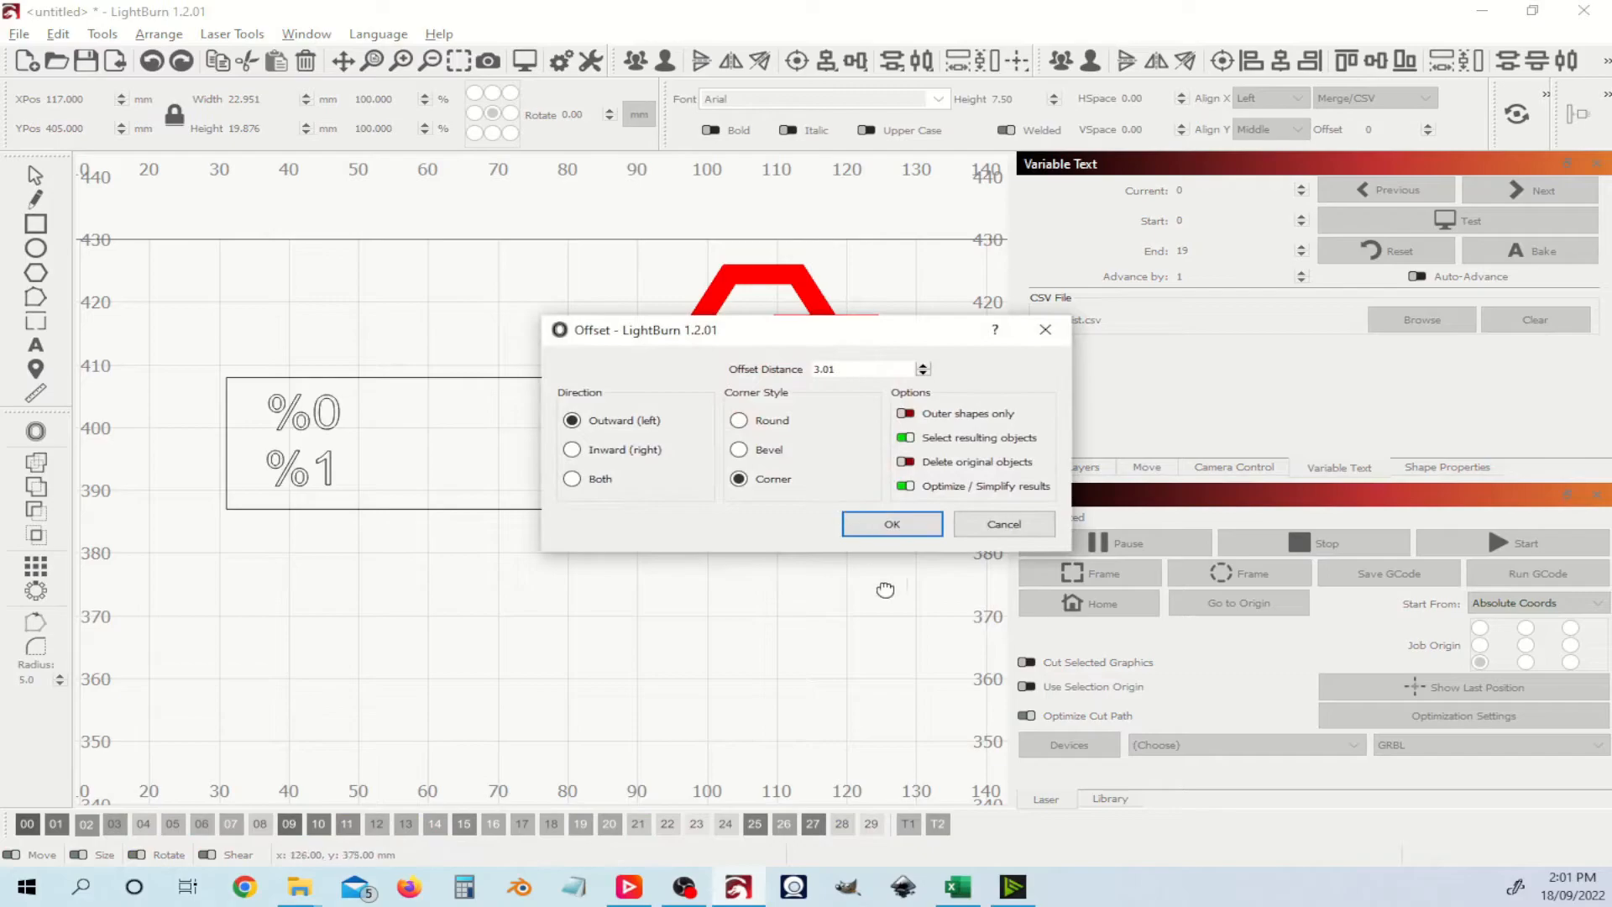
pyautogui.click(907, 528)
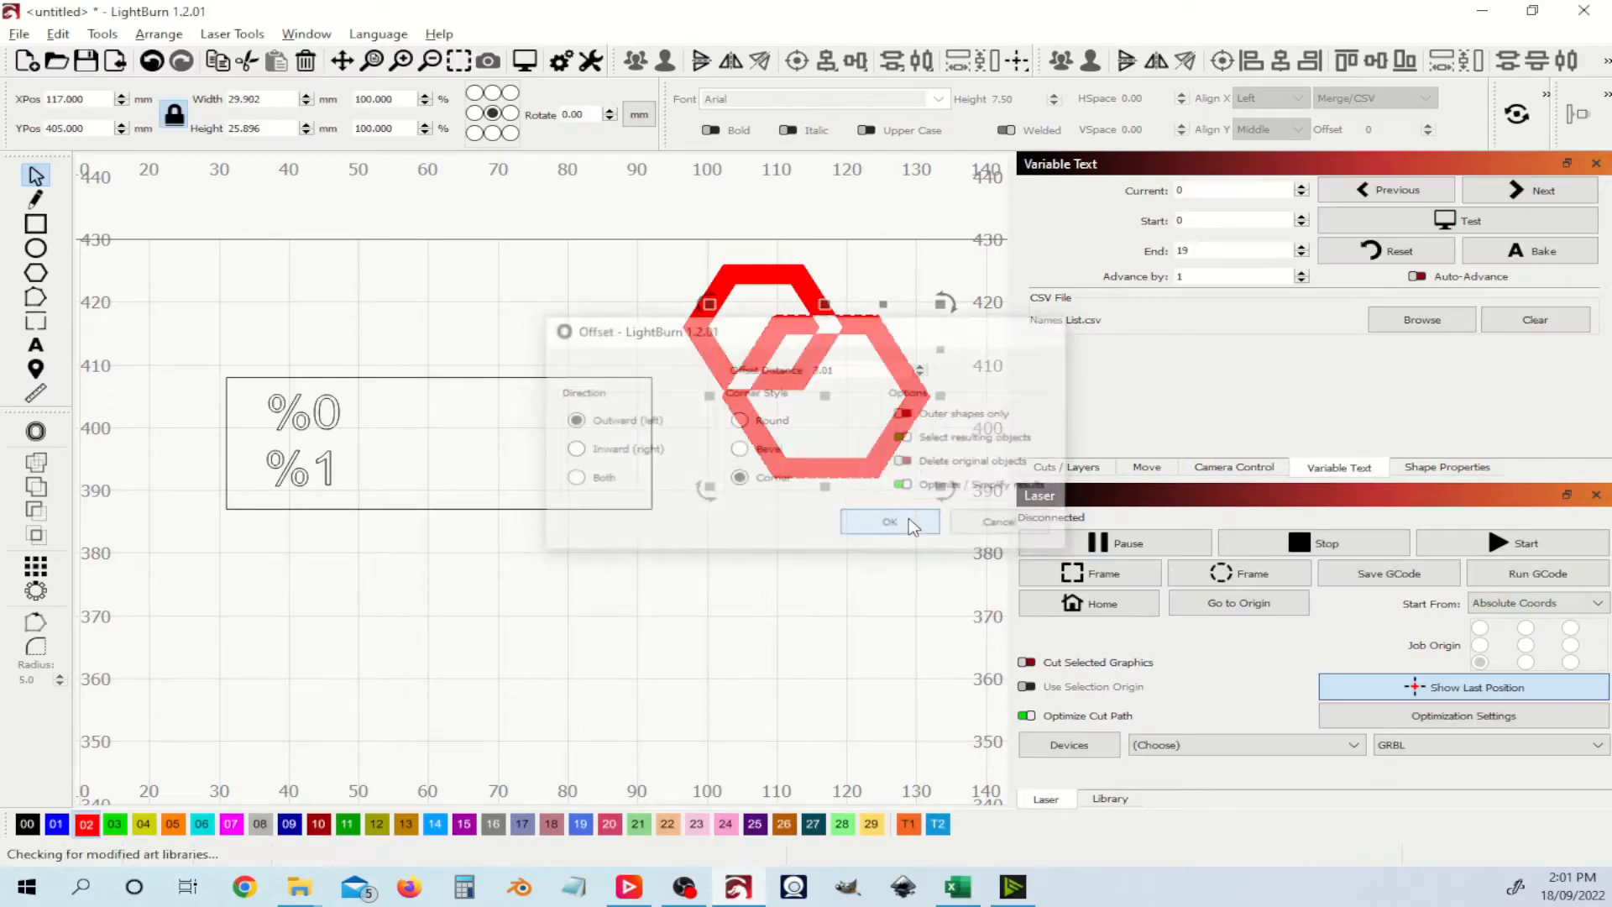
pyautogui.click(931, 247)
pyautogui.click(862, 338)
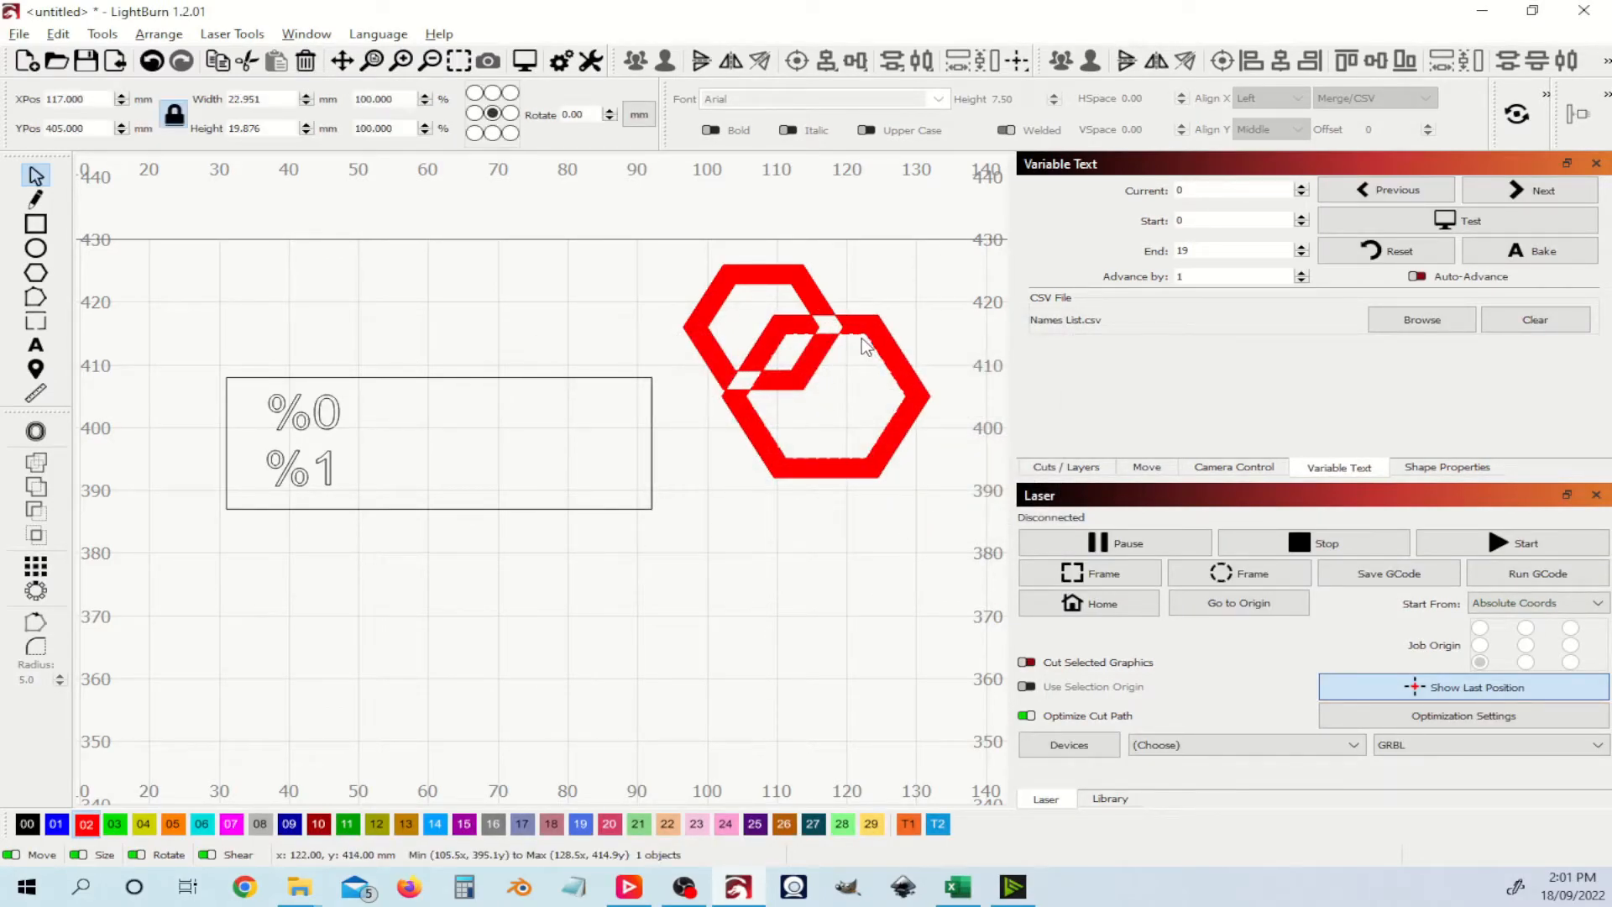
pyautogui.moveTo(825, 397); pyautogui.dragTo(828, 387)
pyautogui.hotkey('ctrl', 'z')
pyautogui.click(933, 304)
# Step: Marquee-select all the hexagon shapes, undoing an accidental resize
pyautogui.moveTo(674, 241); pyautogui.dragTo(845, 393)
pyautogui.hotkey('ctrl', 'z')
pyautogui.click(954, 492)
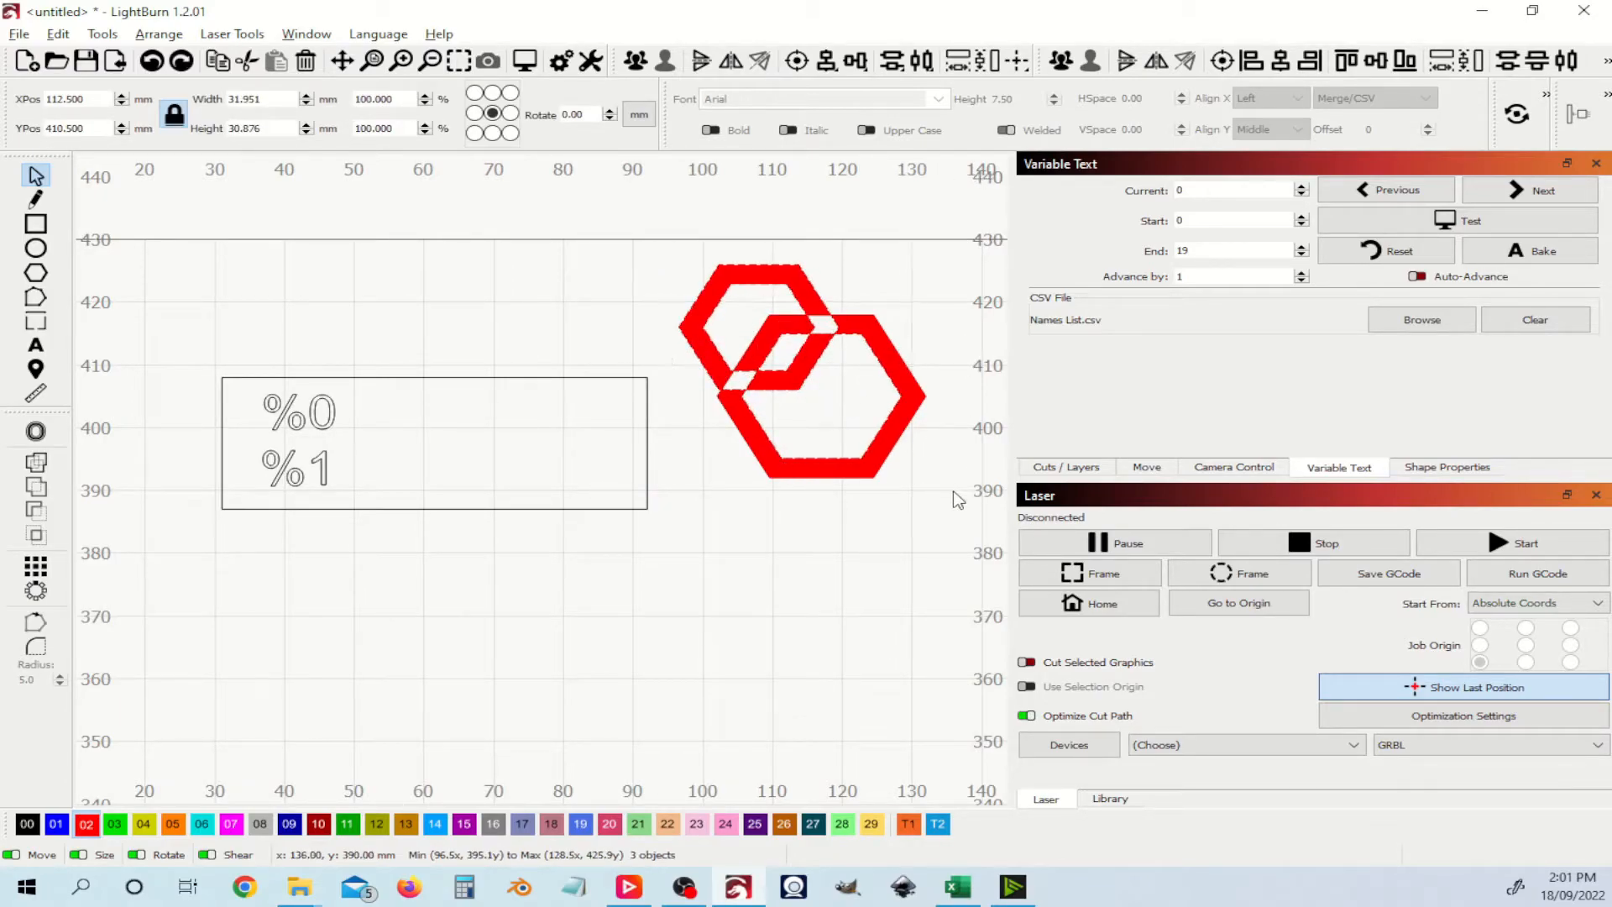
pyautogui.moveTo(929, 490); pyautogui.dragTo(934, 585)
# Step: Weld the hexagons, shrink the logo to about 5.5 mm and drop it in the tag's top-right corner
pyautogui.click(1063, 64)
pyautogui.moveTo(895, 455); pyautogui.dragTo(615, 408)
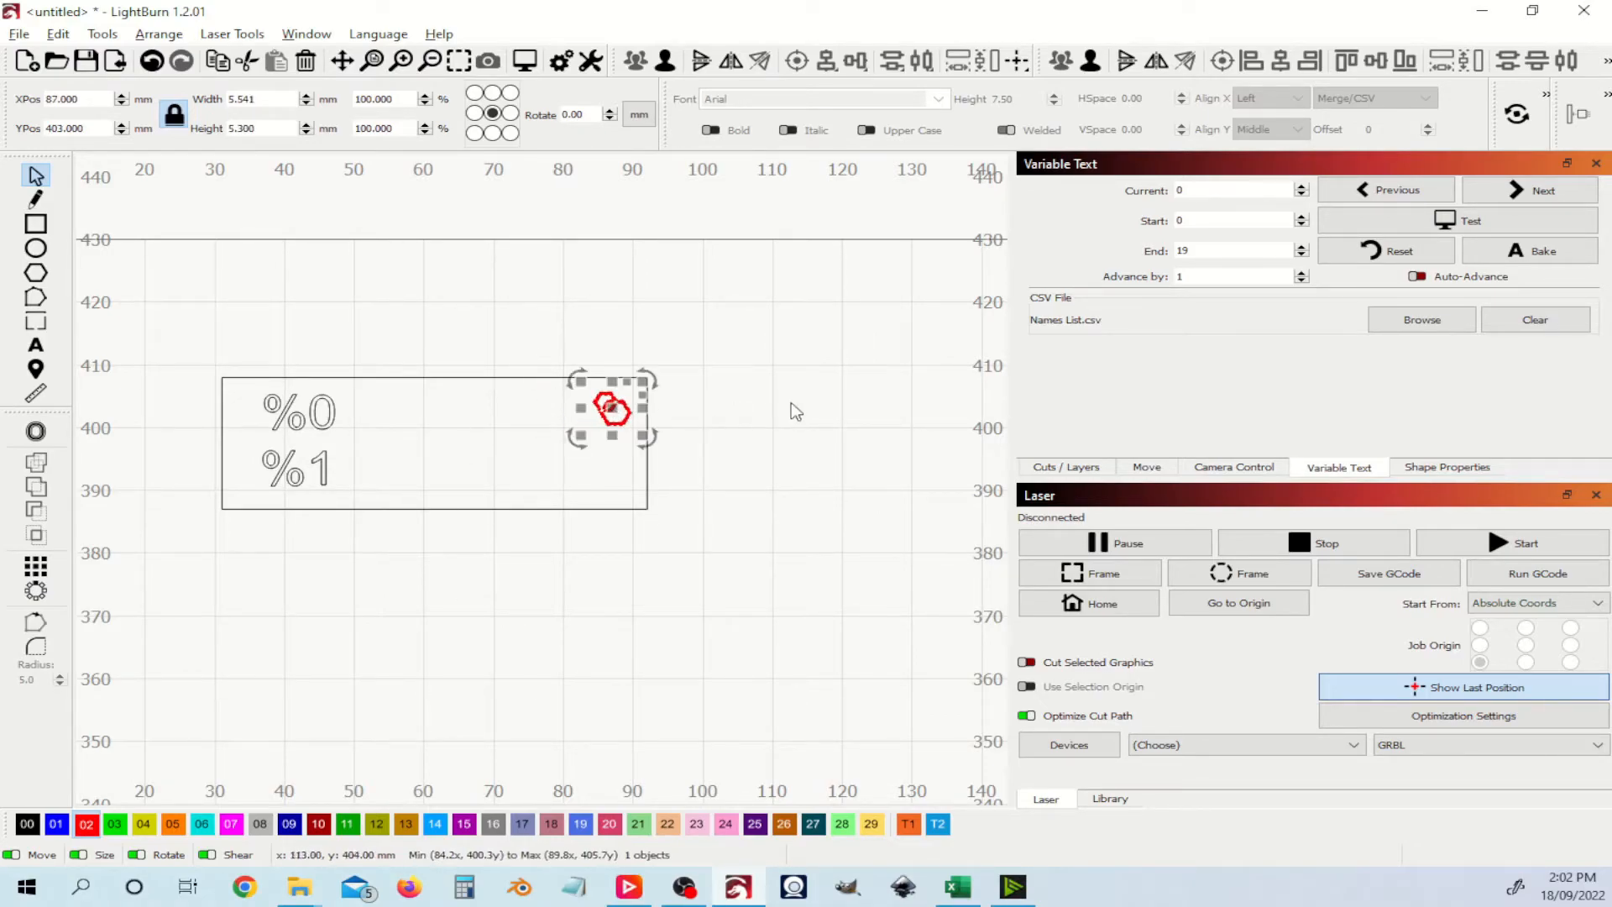
pyautogui.click(793, 412)
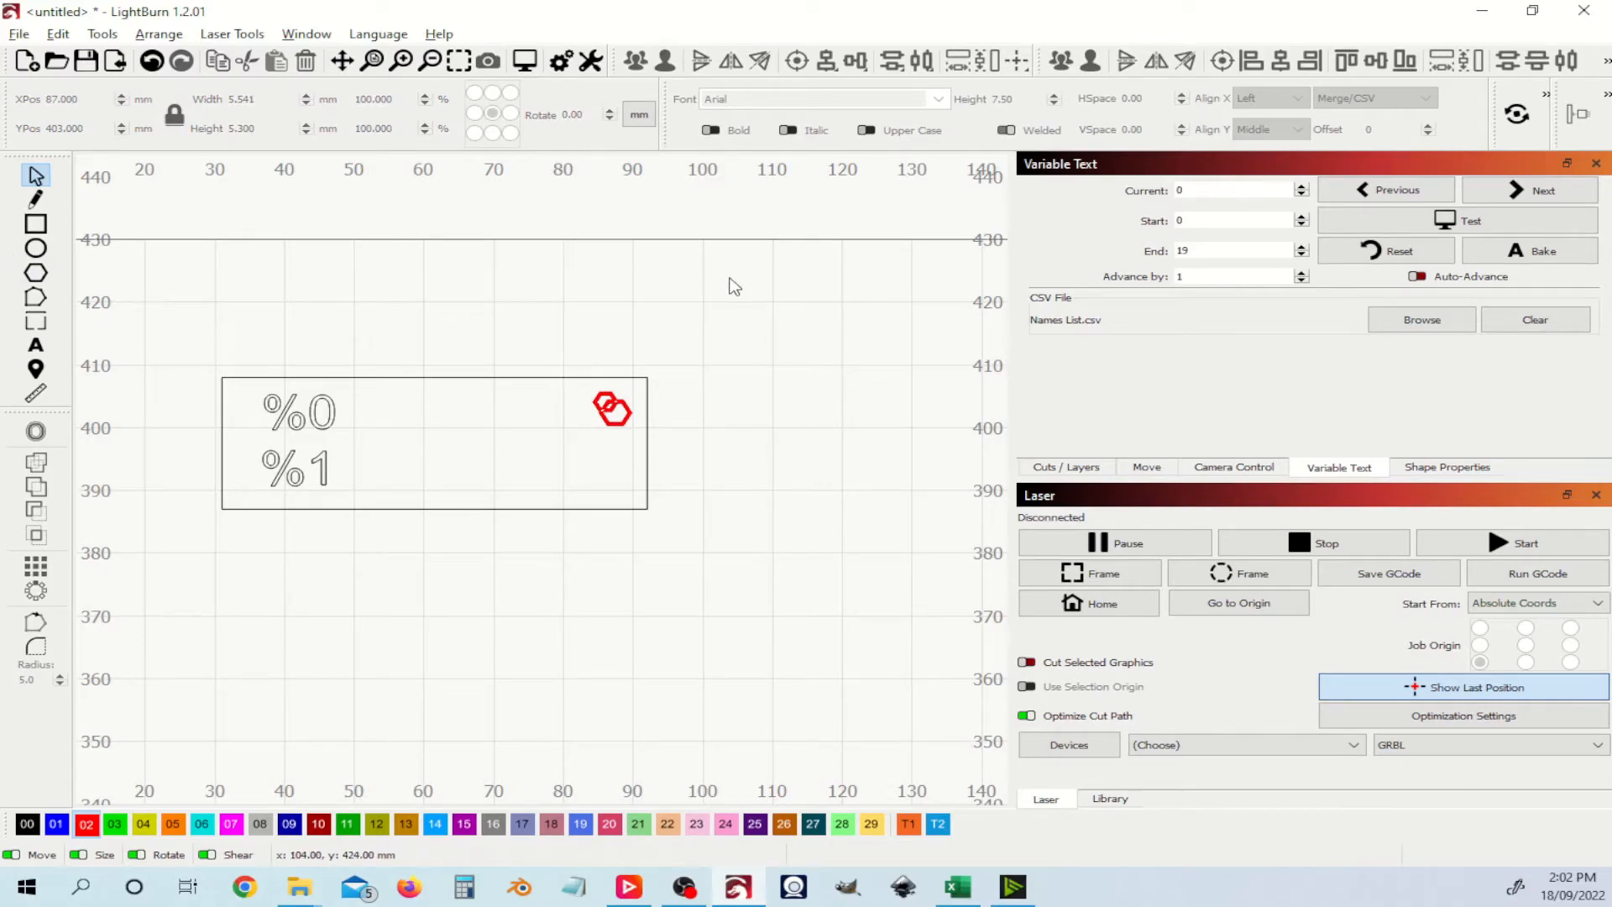
pyautogui.scroll(-6, 743, 319)
pyautogui.moveTo(813, 349); pyautogui.dragTo(582, 376)
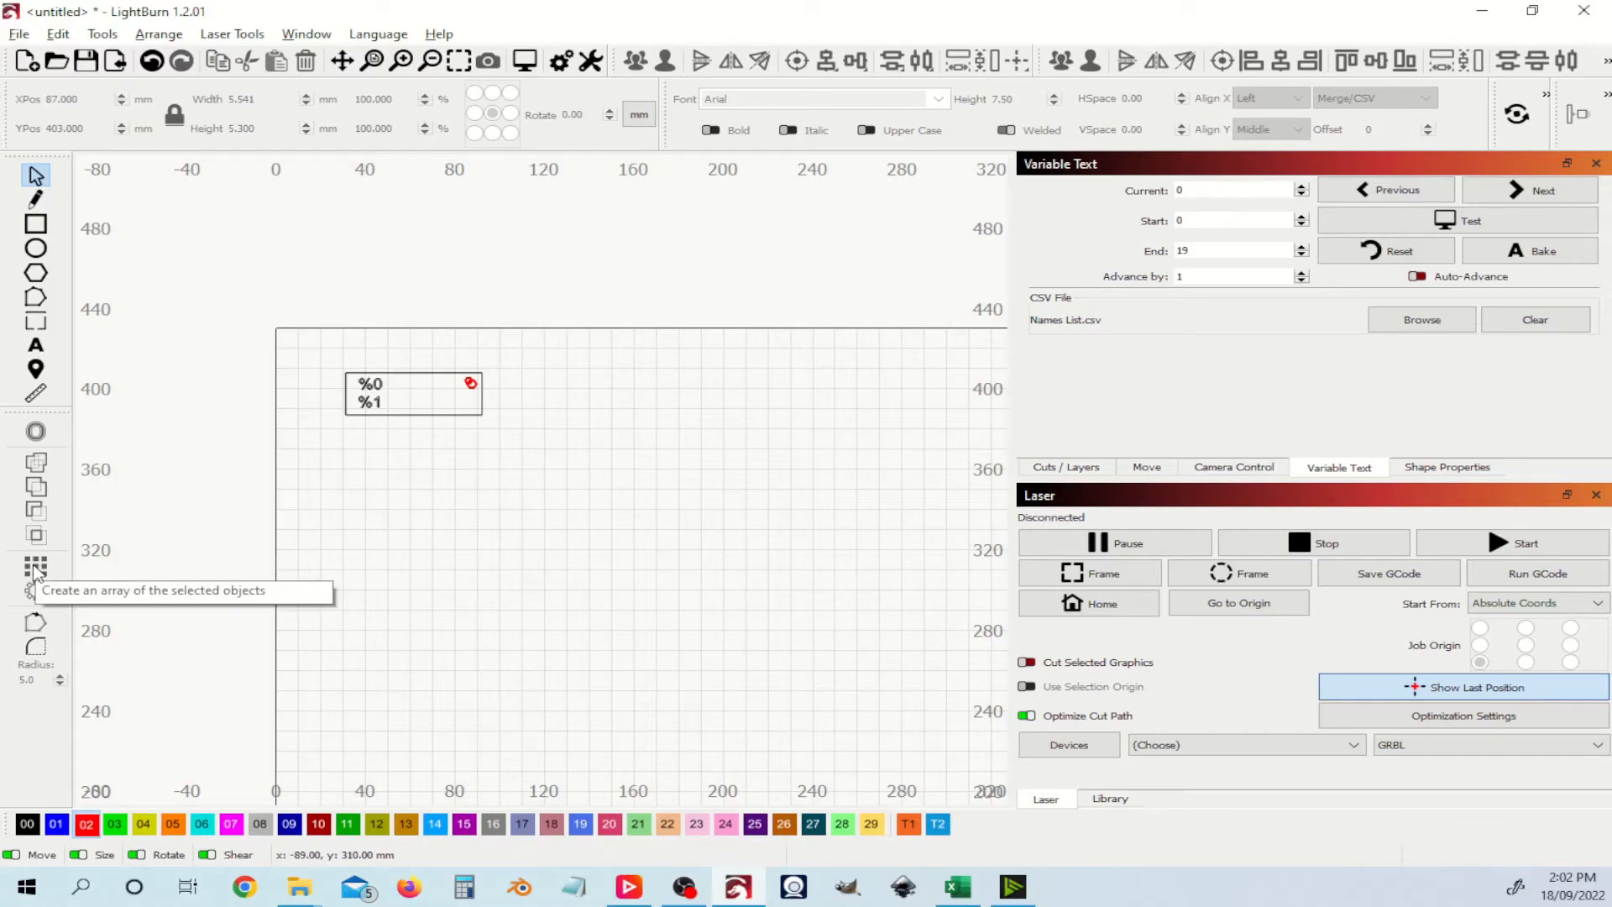
# Step: Put the tag's rectangle border on blue layer 01, then select the whole tag with its logo
pyautogui.press('ctrl')
pyautogui.press('ctrl')
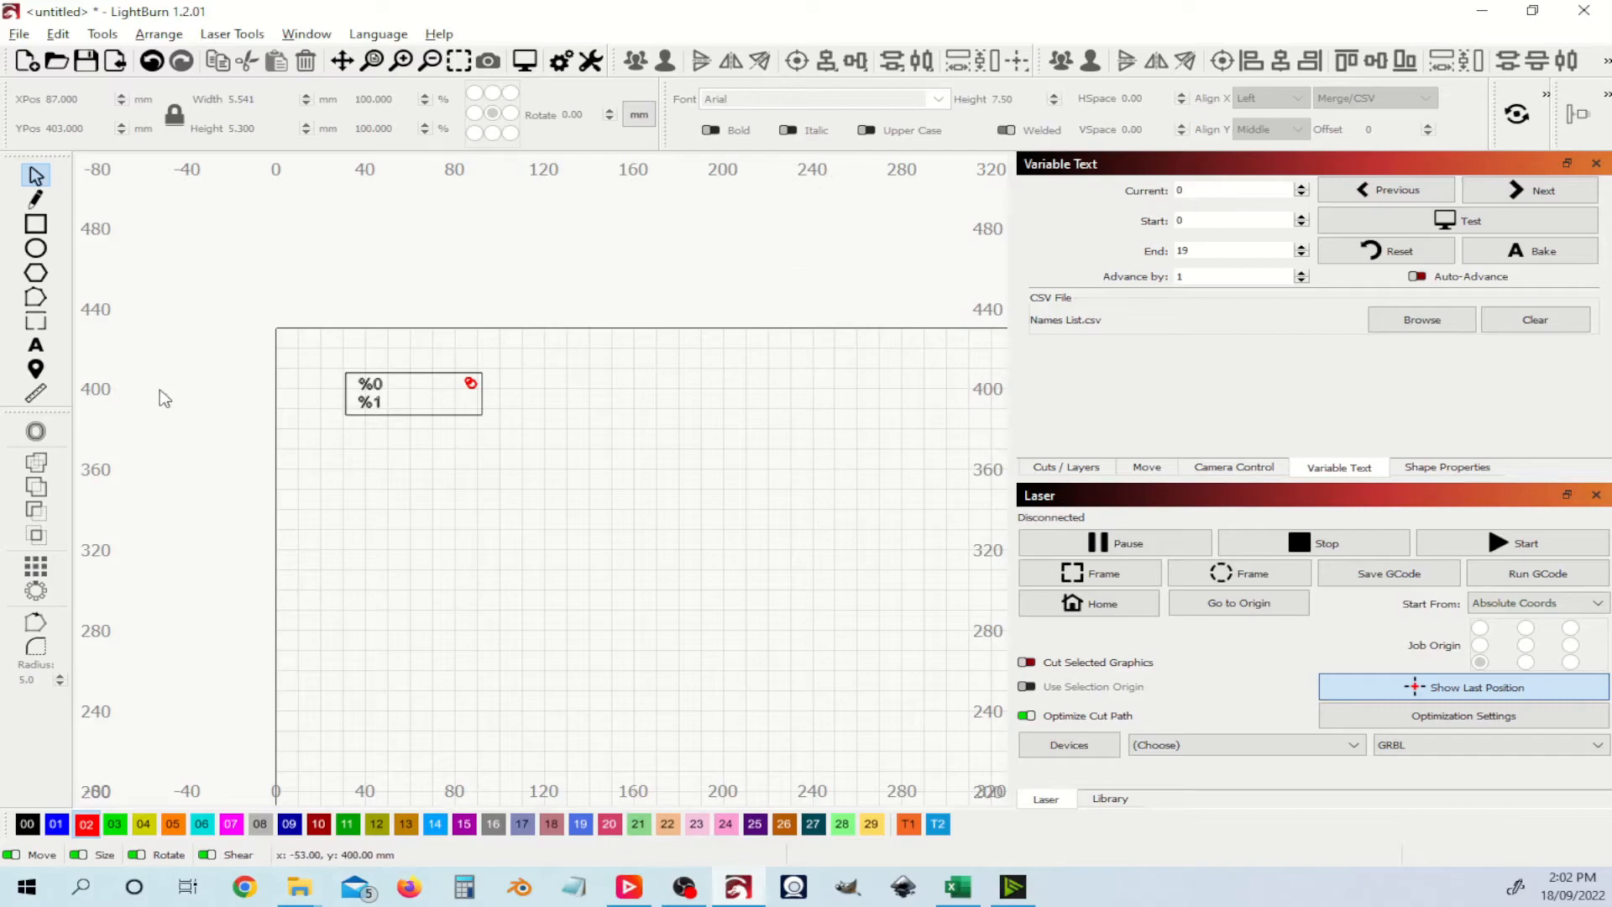
pyautogui.moveTo(324, 335); pyautogui.dragTo(556, 458)
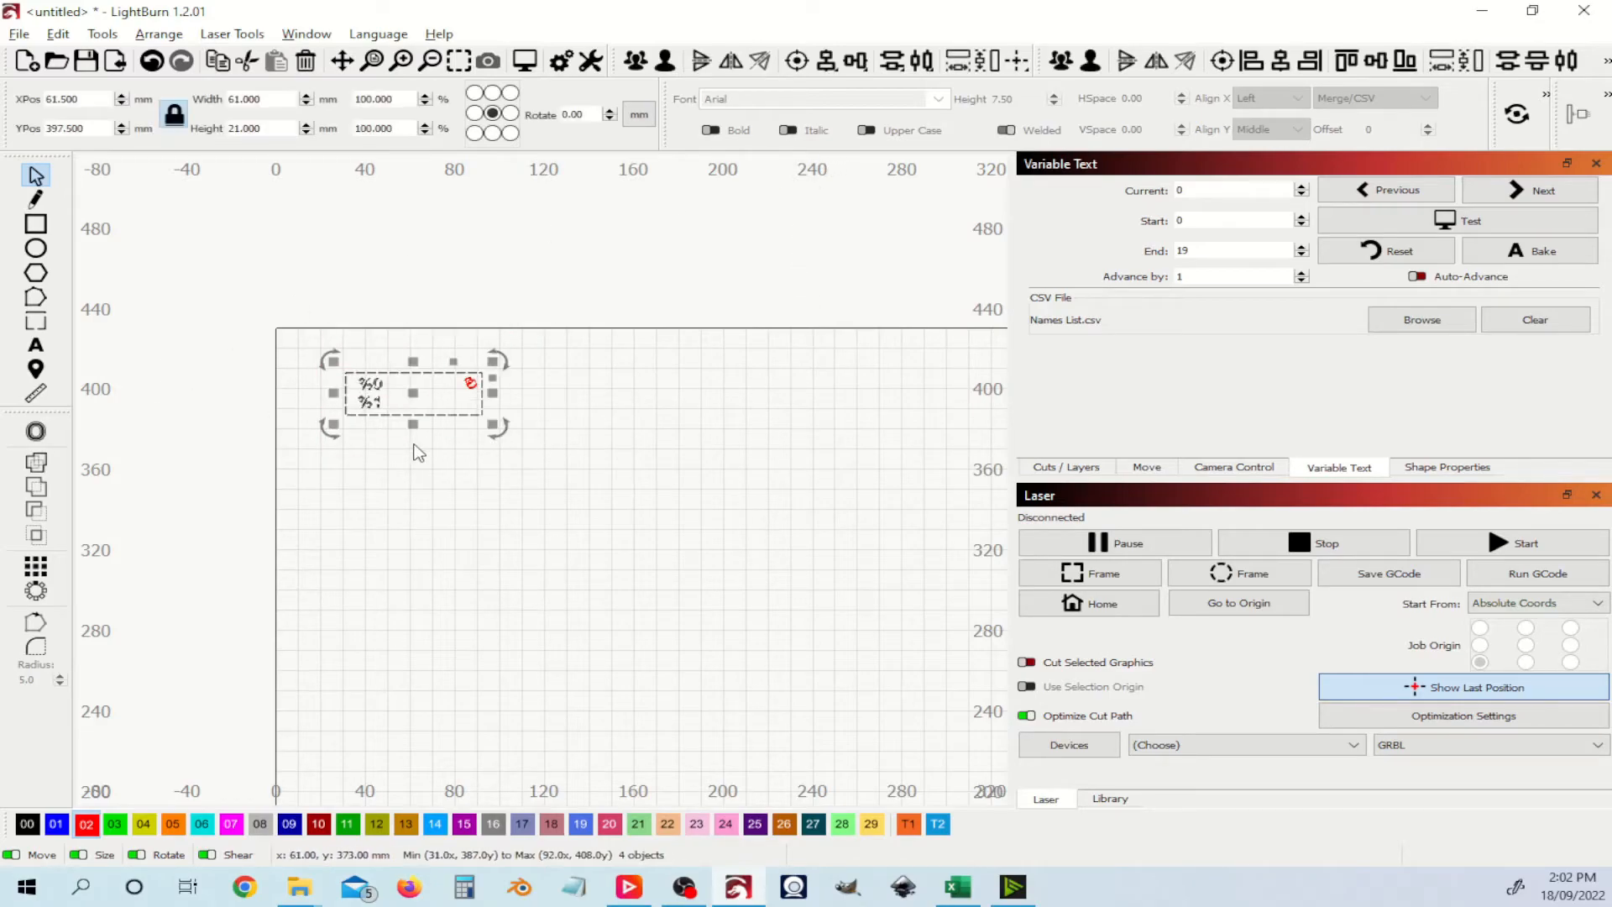
pyautogui.scroll(4, 416, 447)
pyautogui.click(476, 435)
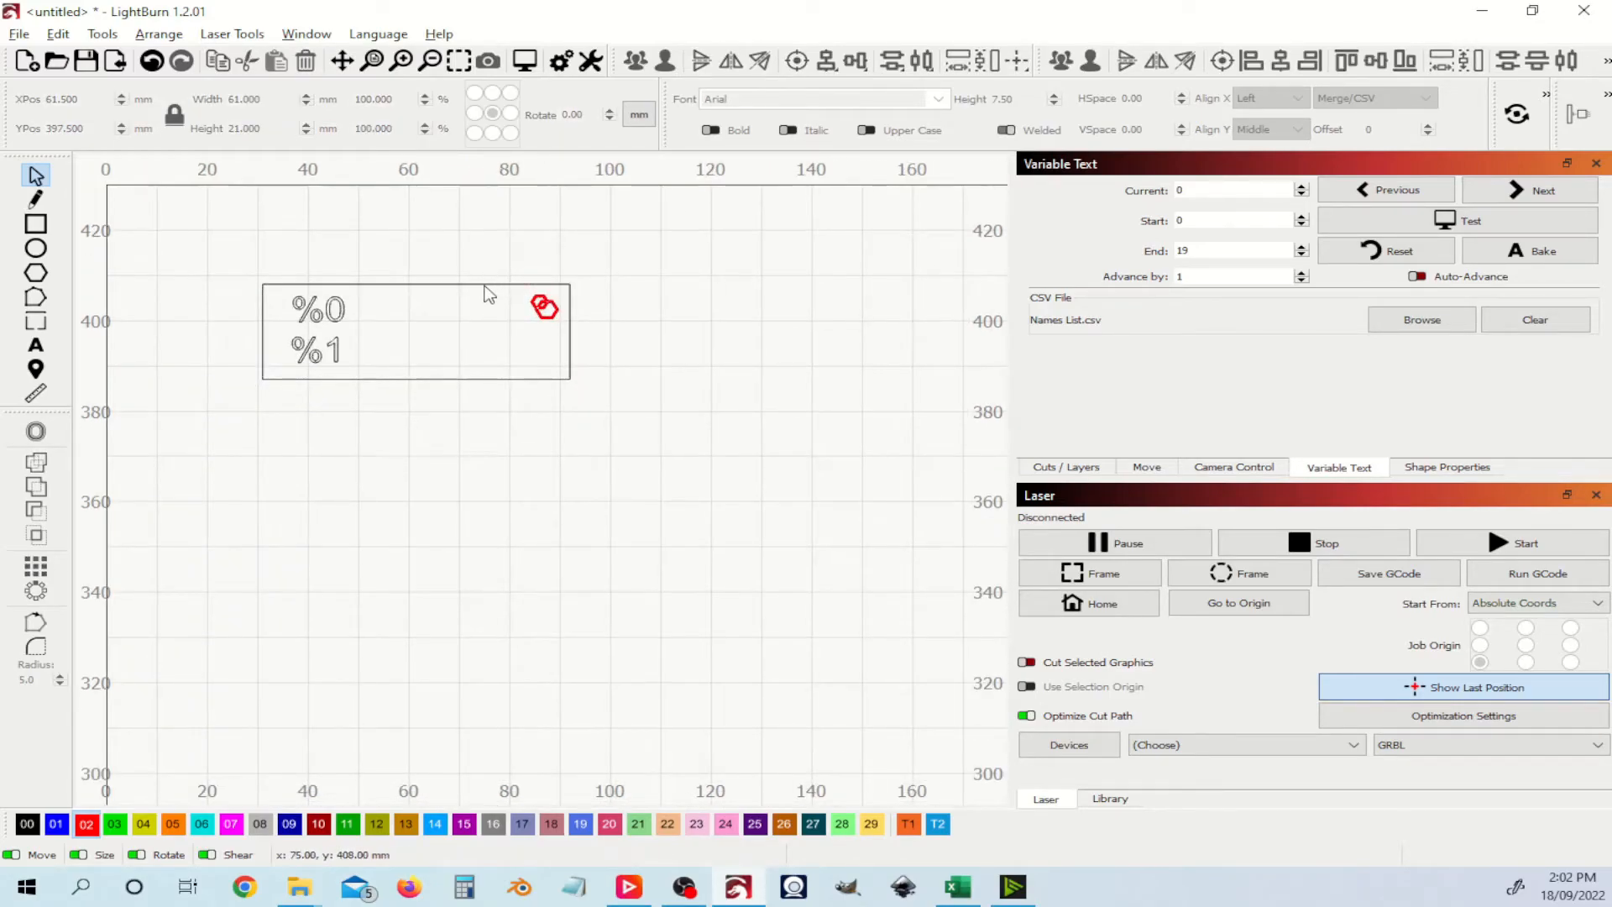
pyautogui.click(489, 294)
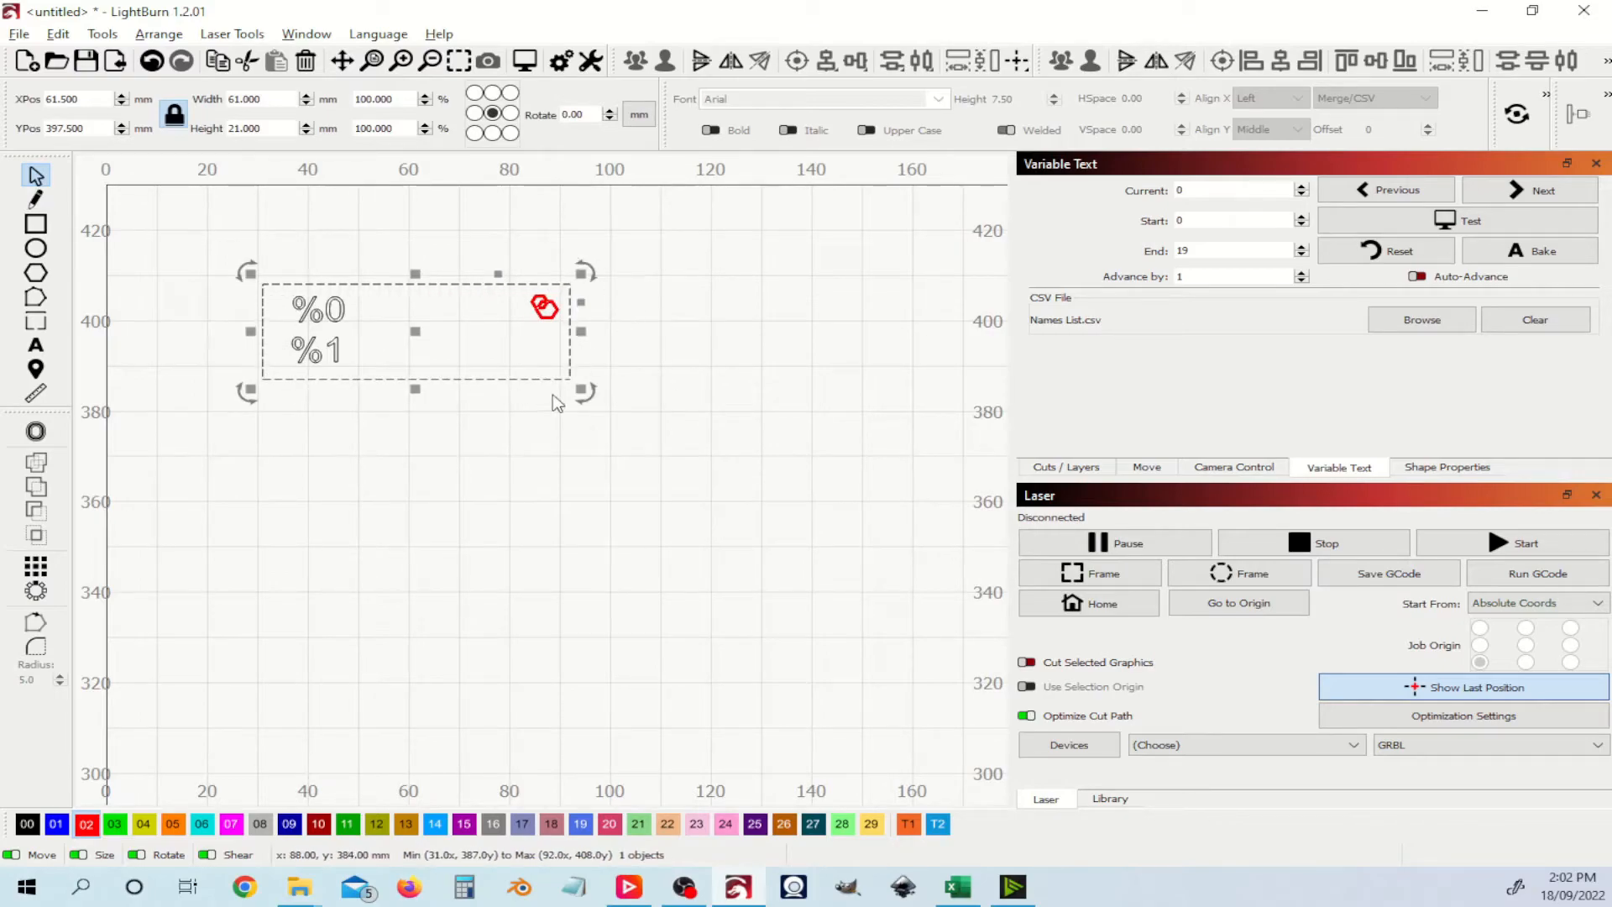
pyautogui.click(56, 823)
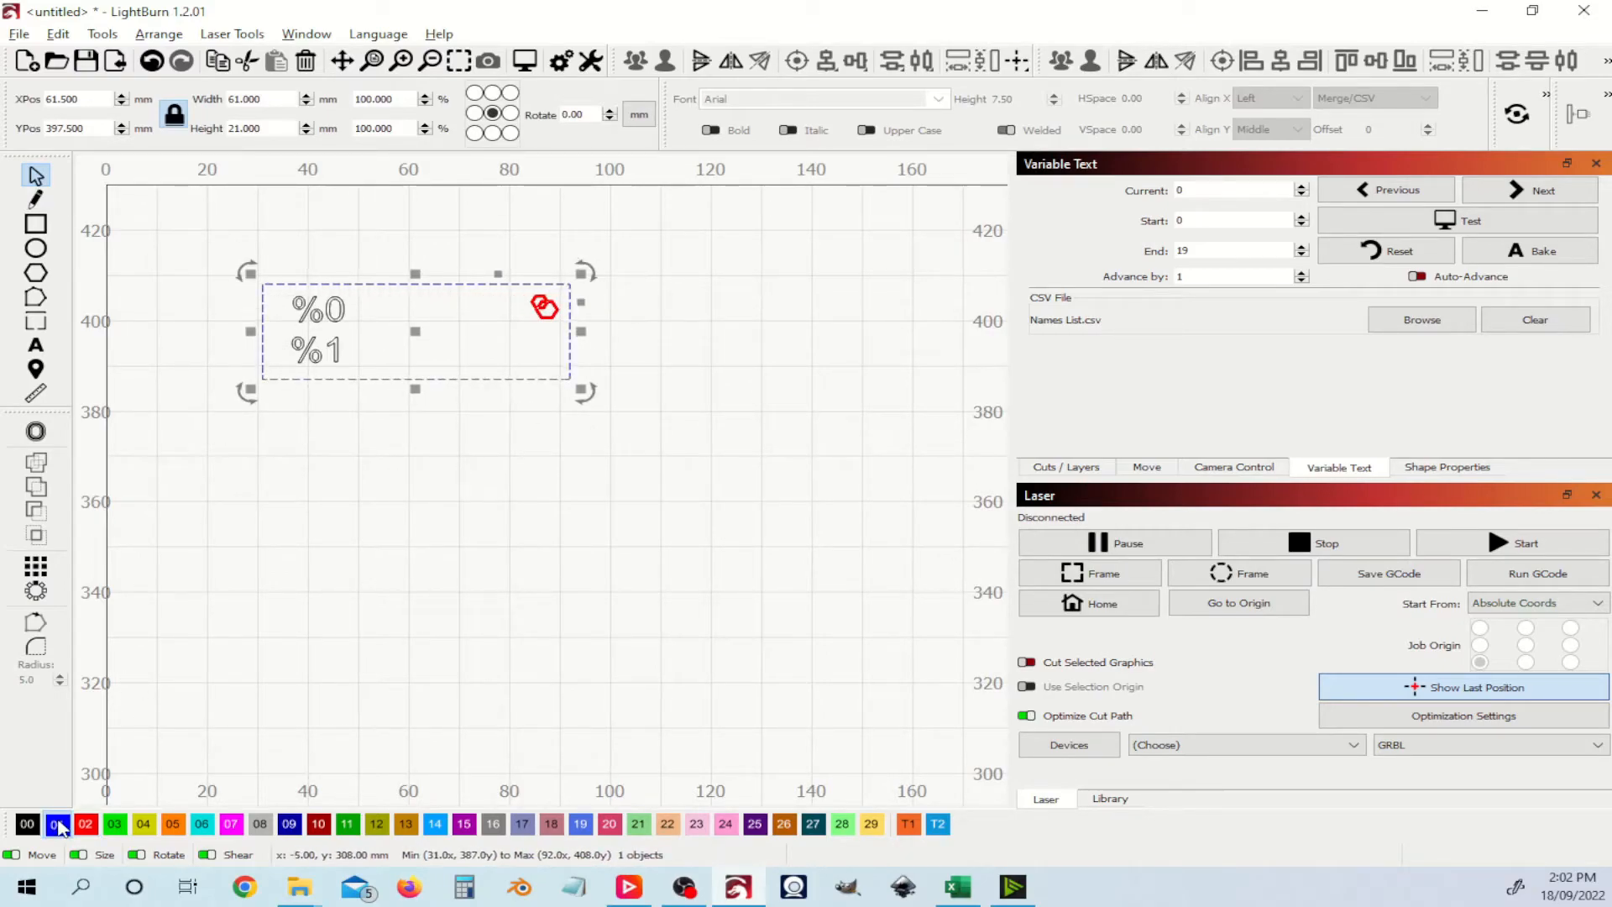
pyautogui.click(522, 539)
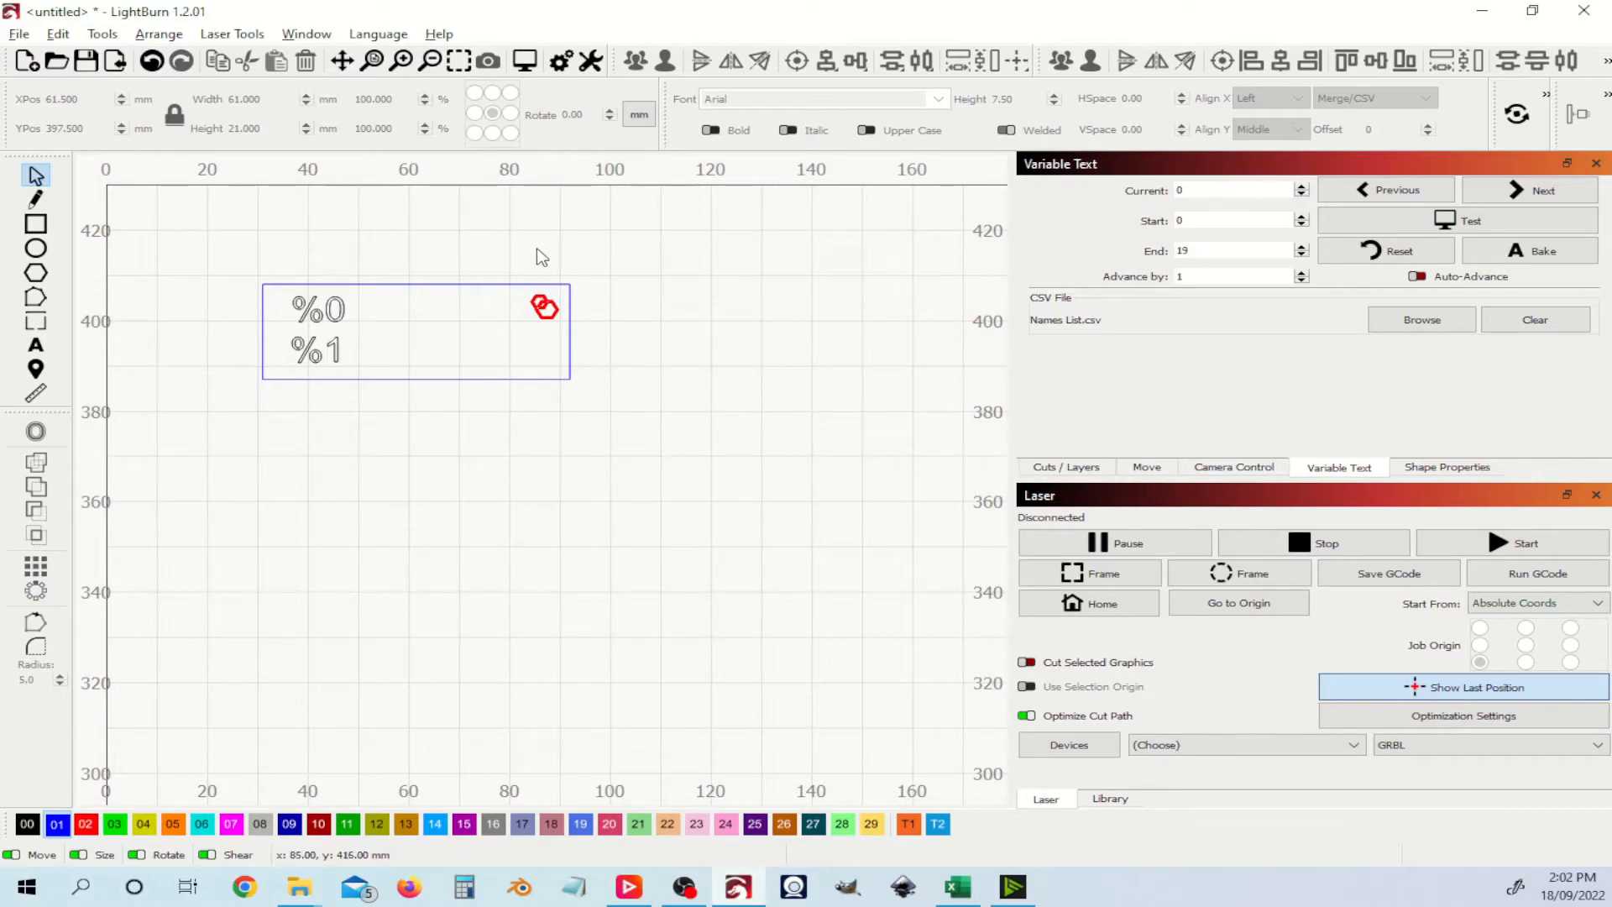
pyautogui.moveTo(214, 248); pyautogui.dragTo(676, 453)
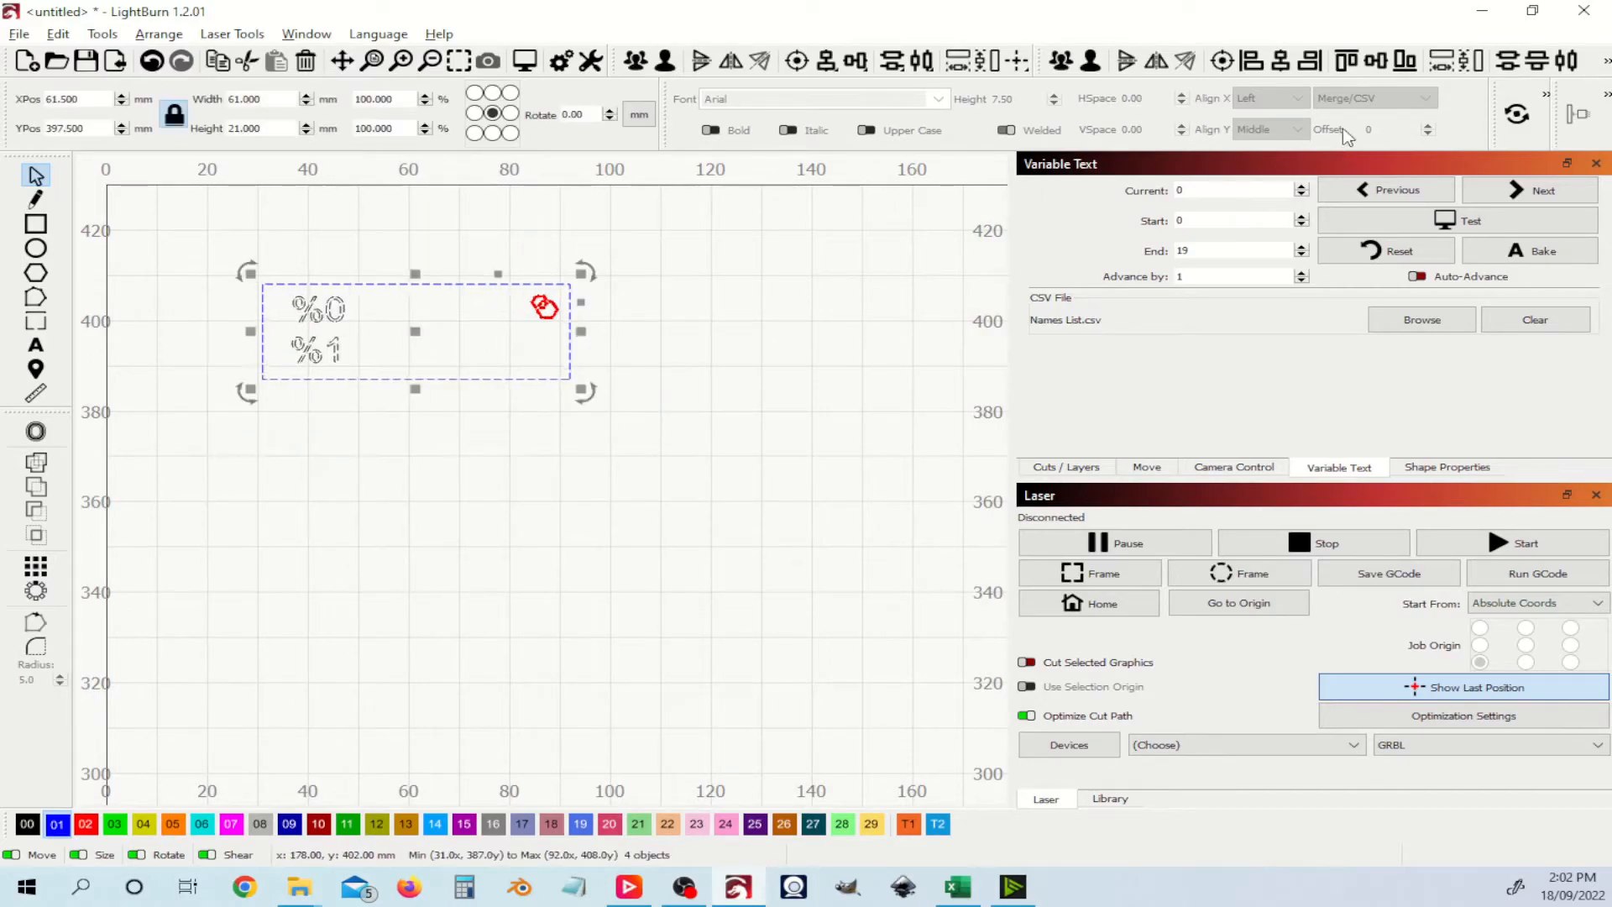
# Step: Group the tag and set a grid array of 4 columns, 1 row, 82.722 mm spacing
pyautogui.click(1058, 67)
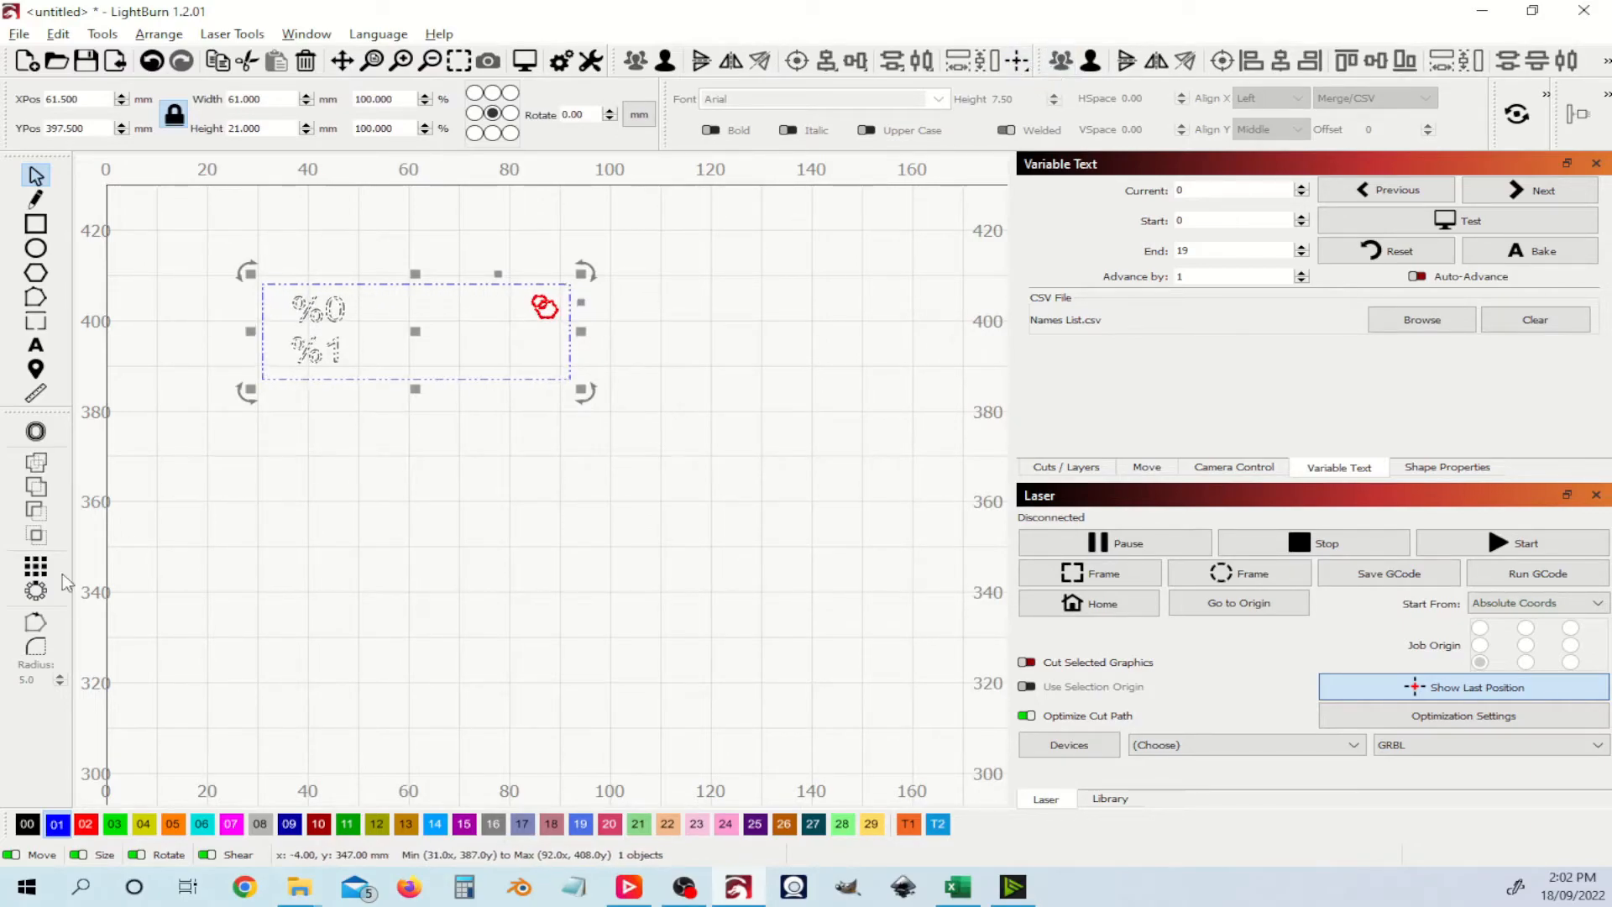
pyautogui.click(37, 571)
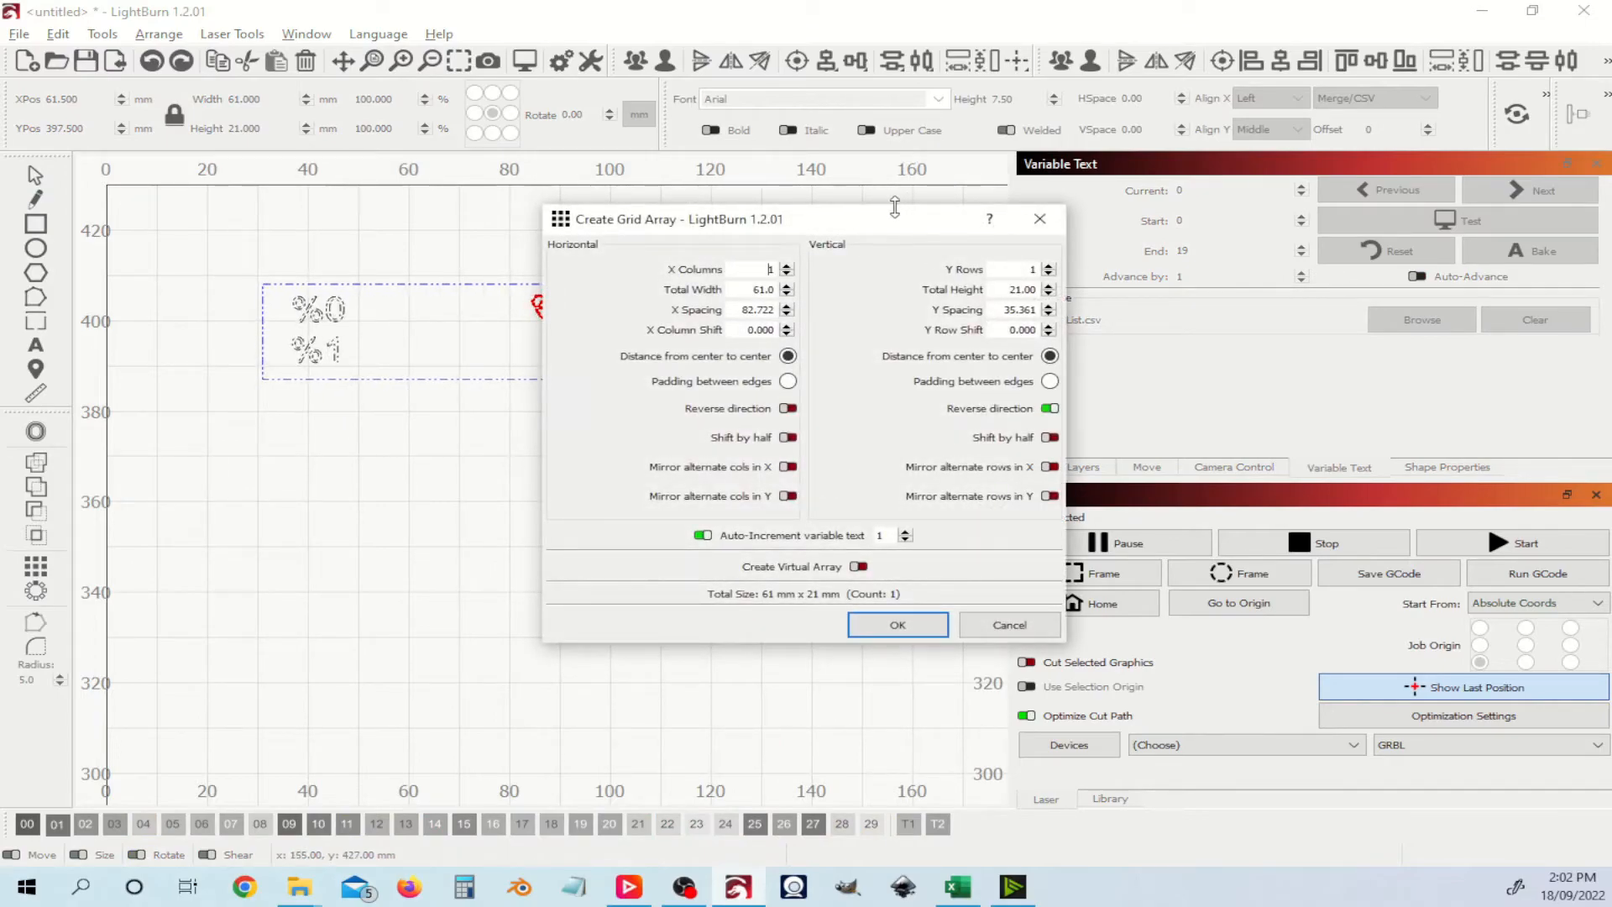
pyautogui.moveTo(857, 227); pyautogui.dragTo(1201, 150)
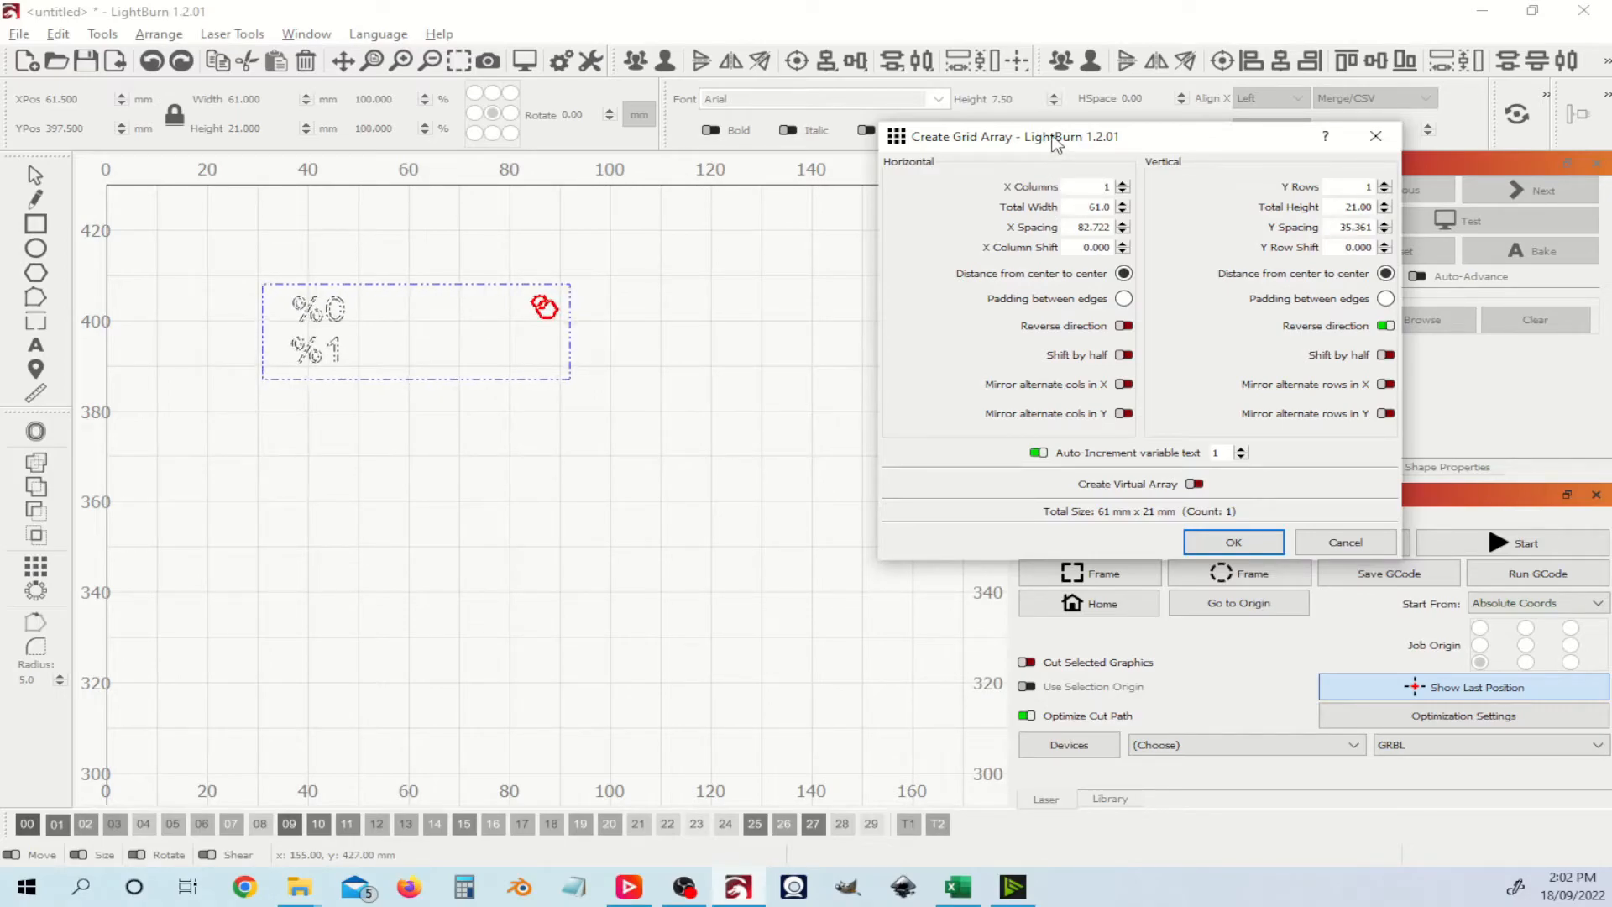
pyautogui.click(1123, 183)
pyautogui.click(1123, 183)
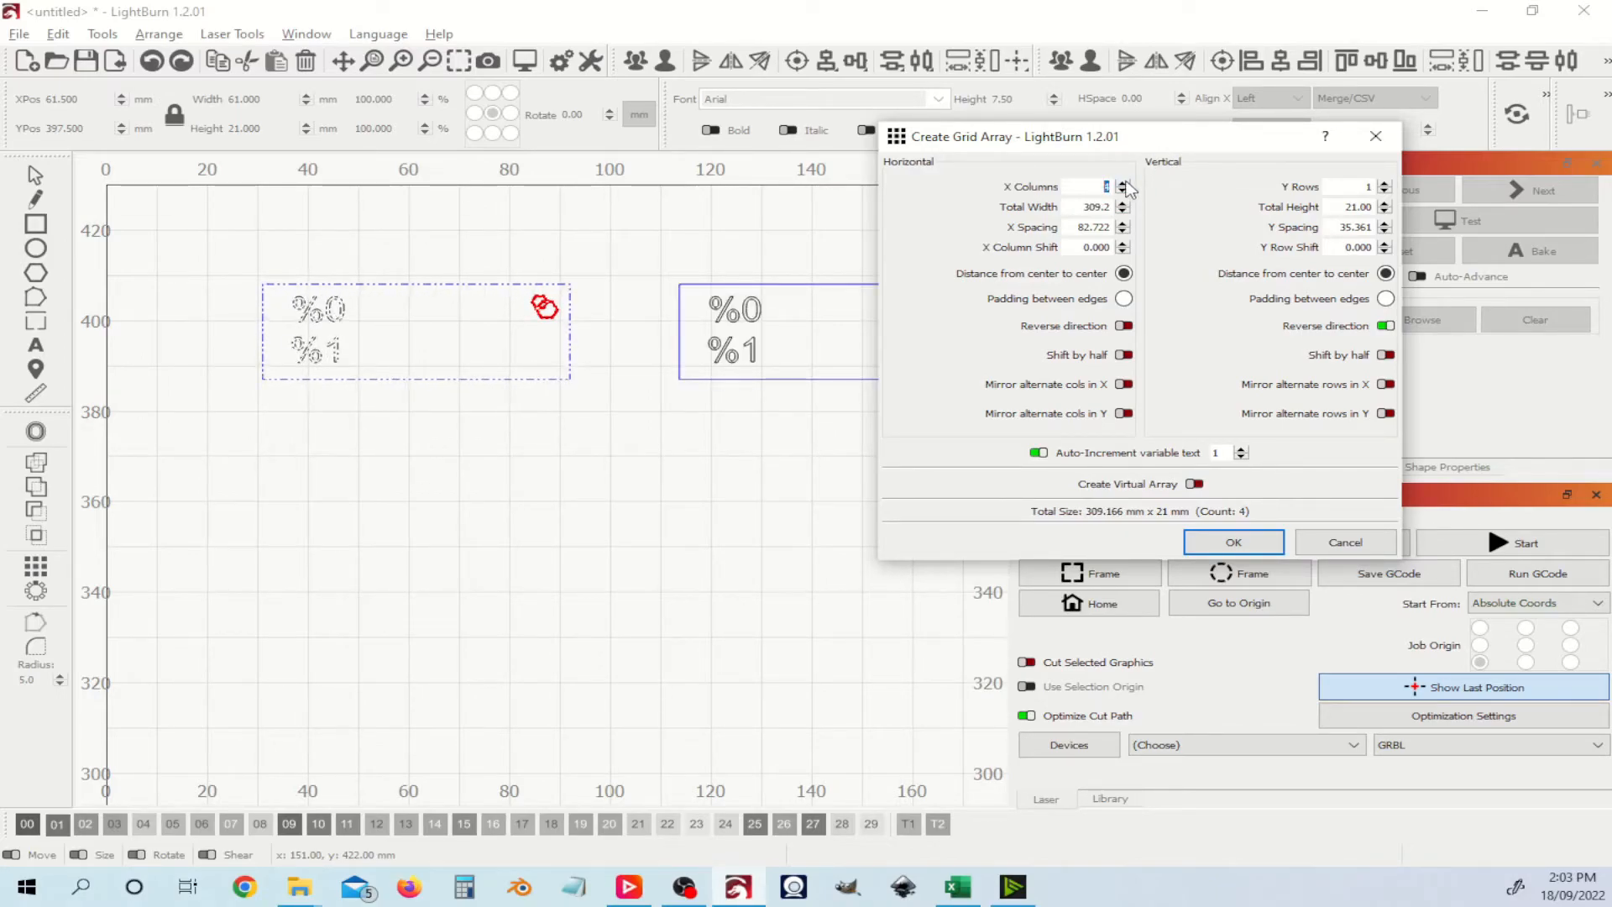
pyautogui.moveTo(1151, 151); pyautogui.dragTo(1461, 120)
pyautogui.scroll(-5, 709, 270)
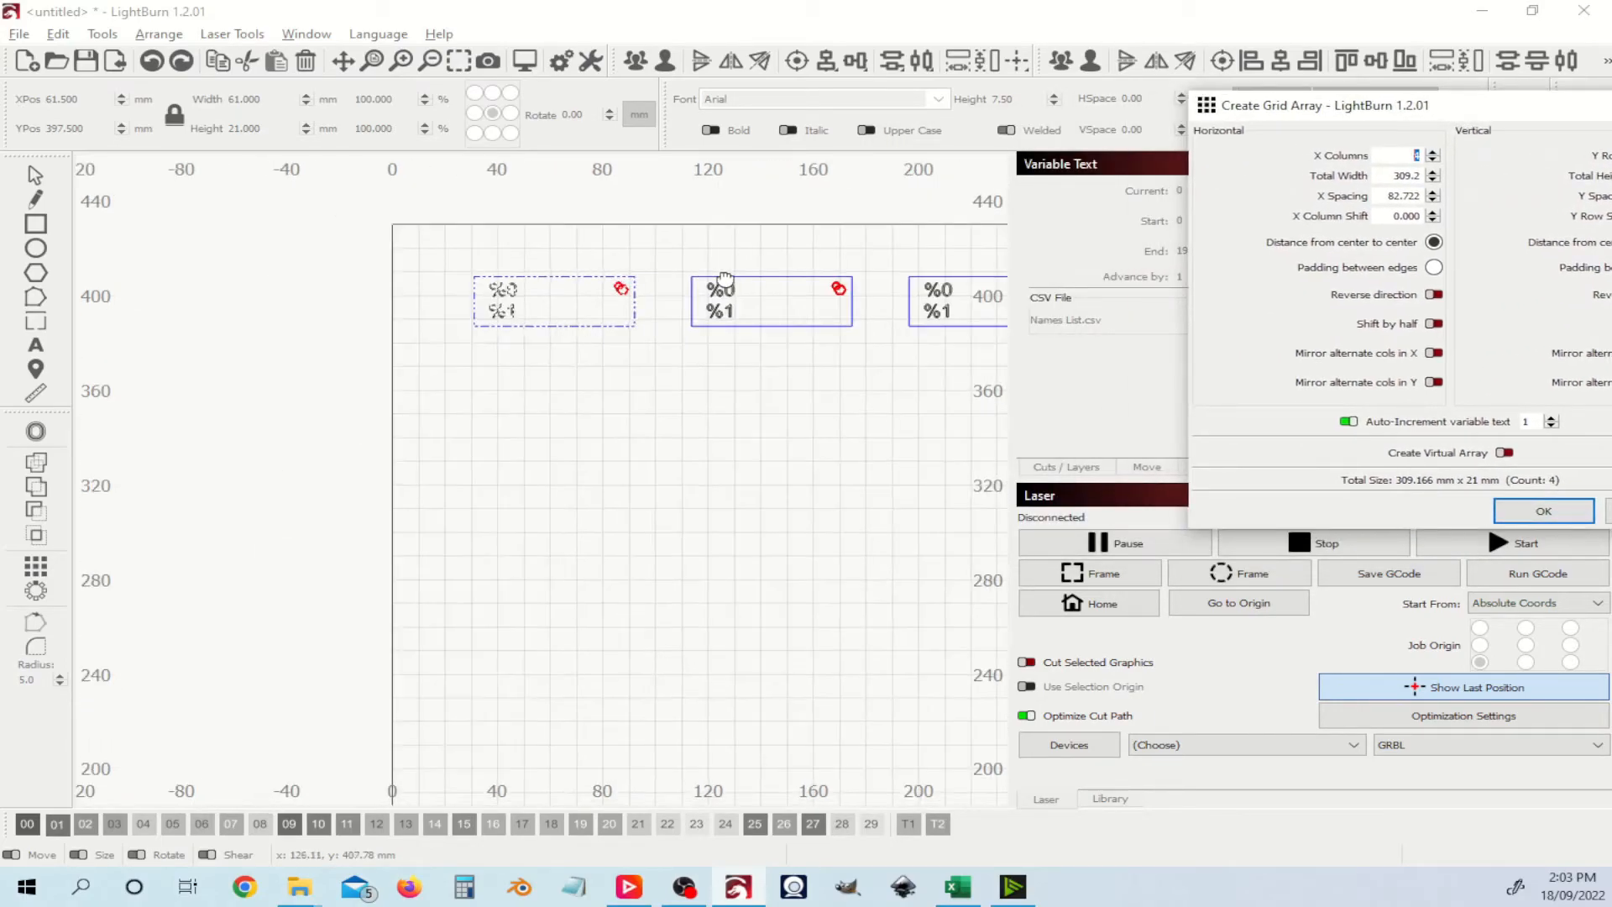
pyautogui.scroll(-3, 779, 291)
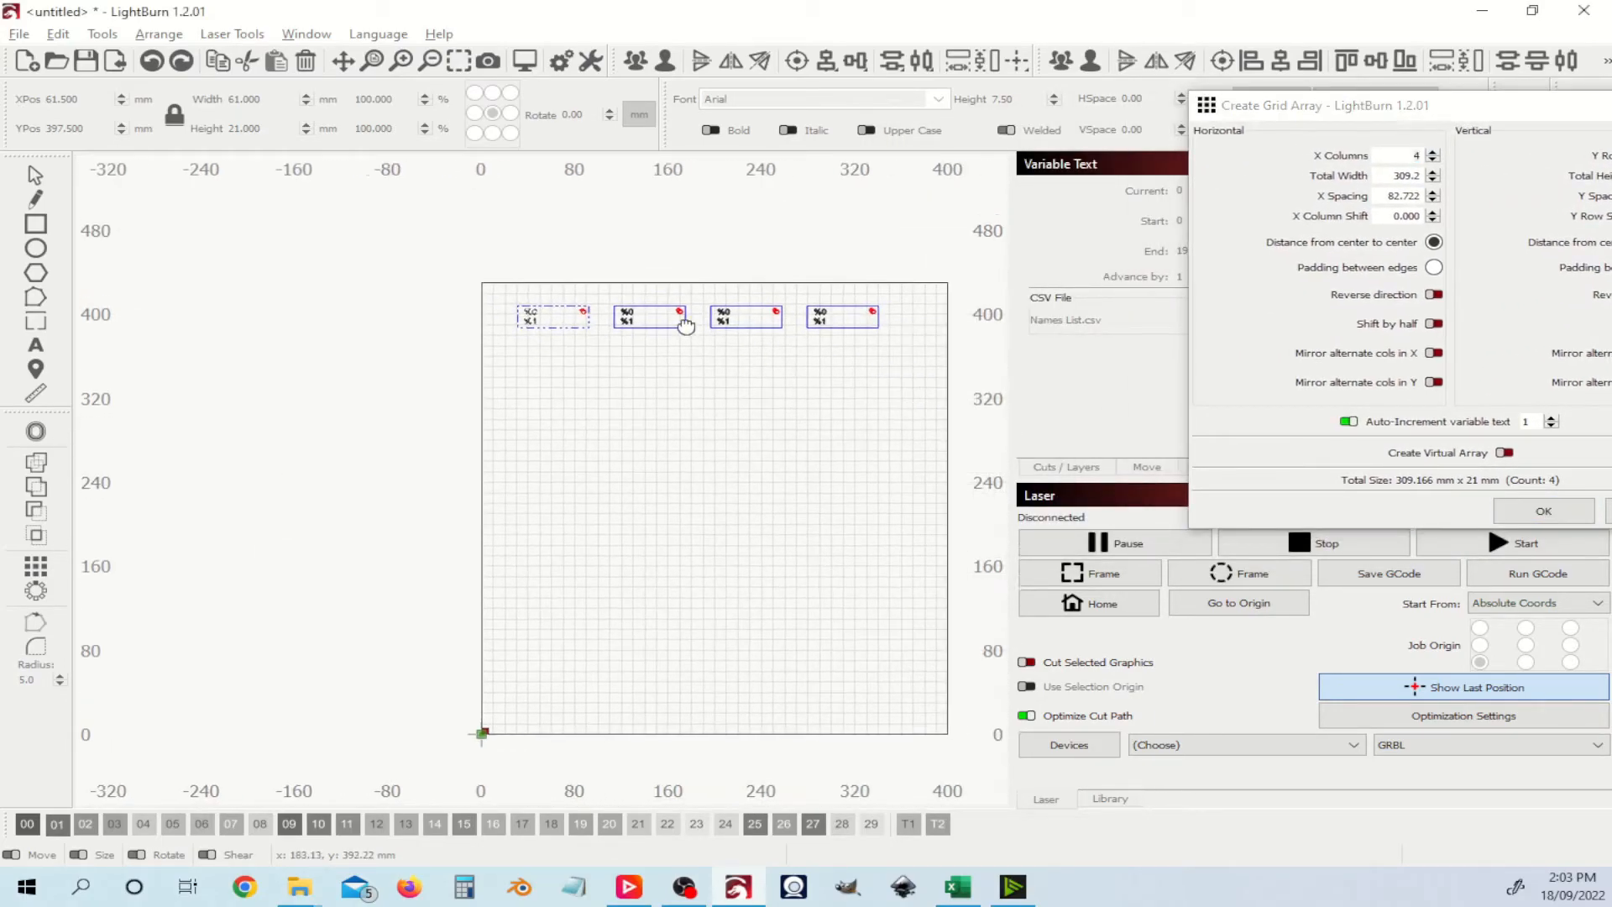
pyautogui.moveTo(619, 349); pyautogui.dragTo(625, 346)
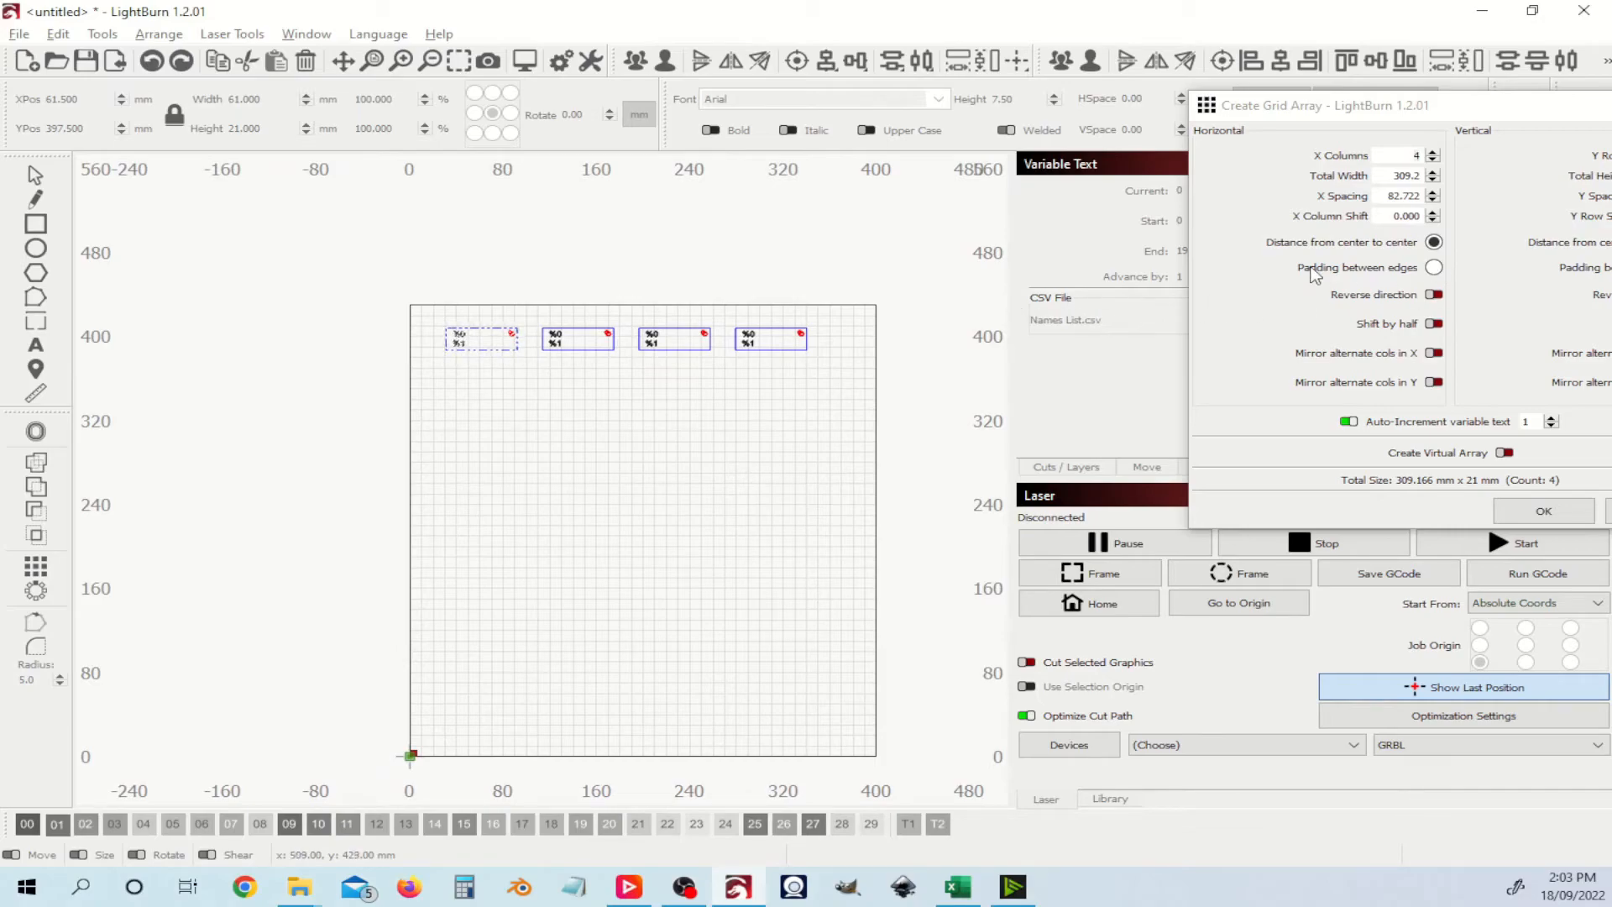
pyautogui.moveTo(1434, 127); pyautogui.dragTo(1284, 192)
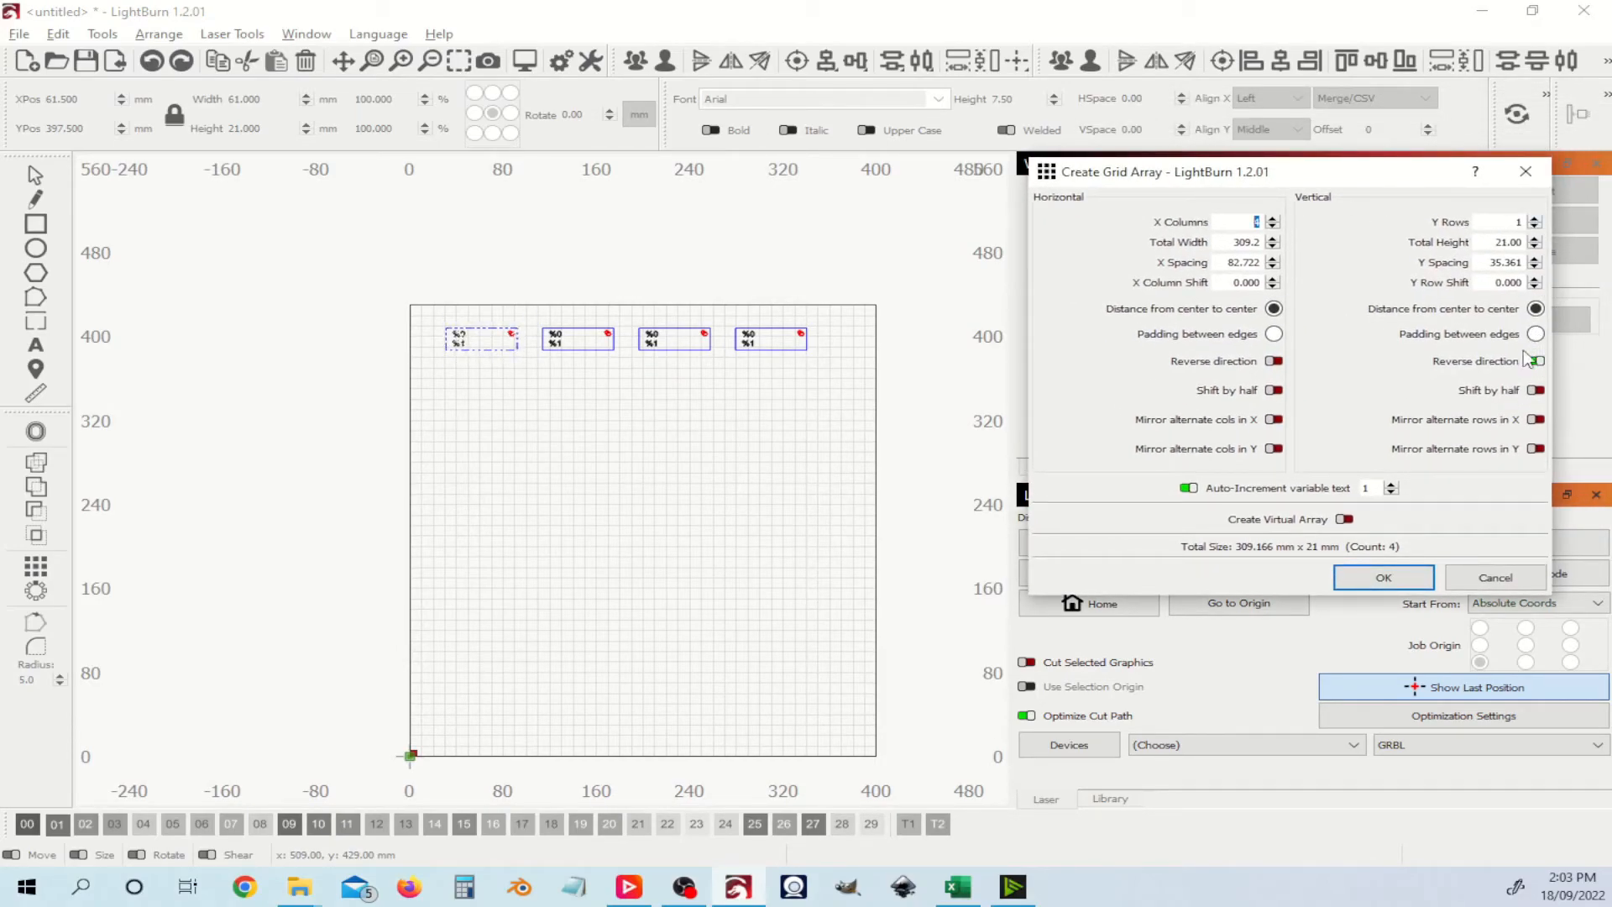
# Step: Raise the grid array to 5 rows, reversed vertically, for 20 tags in a 4×5 layout
pyautogui.click(1535, 218)
pyautogui.click(1535, 219)
pyautogui.click(1536, 218)
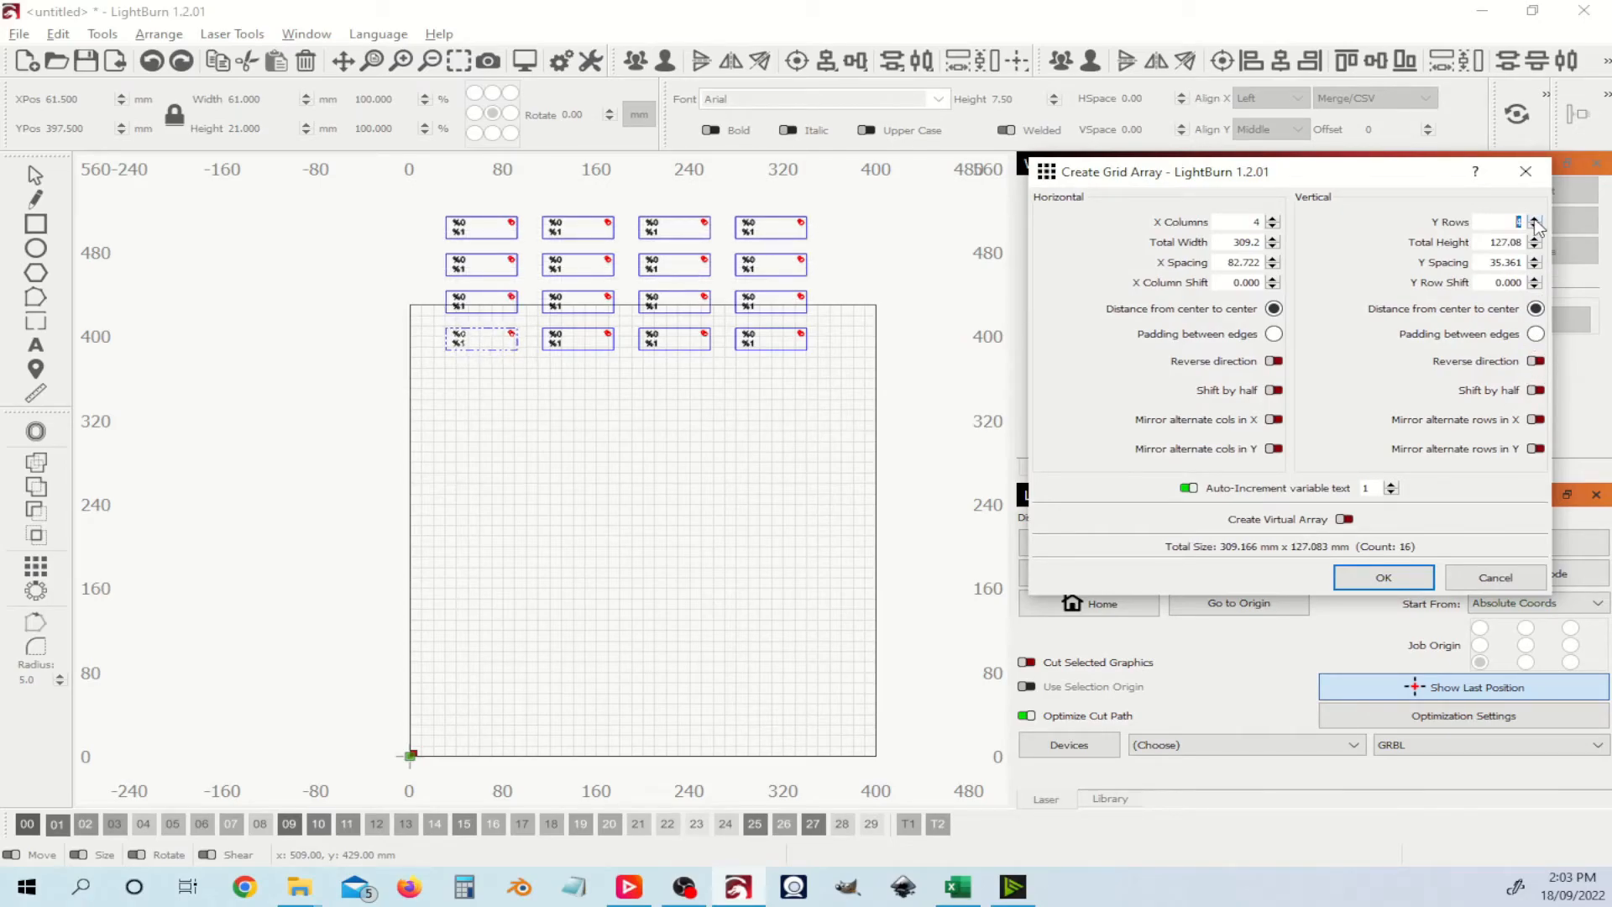
pyautogui.click(1535, 227)
pyautogui.click(1535, 226)
pyautogui.click(1535, 226)
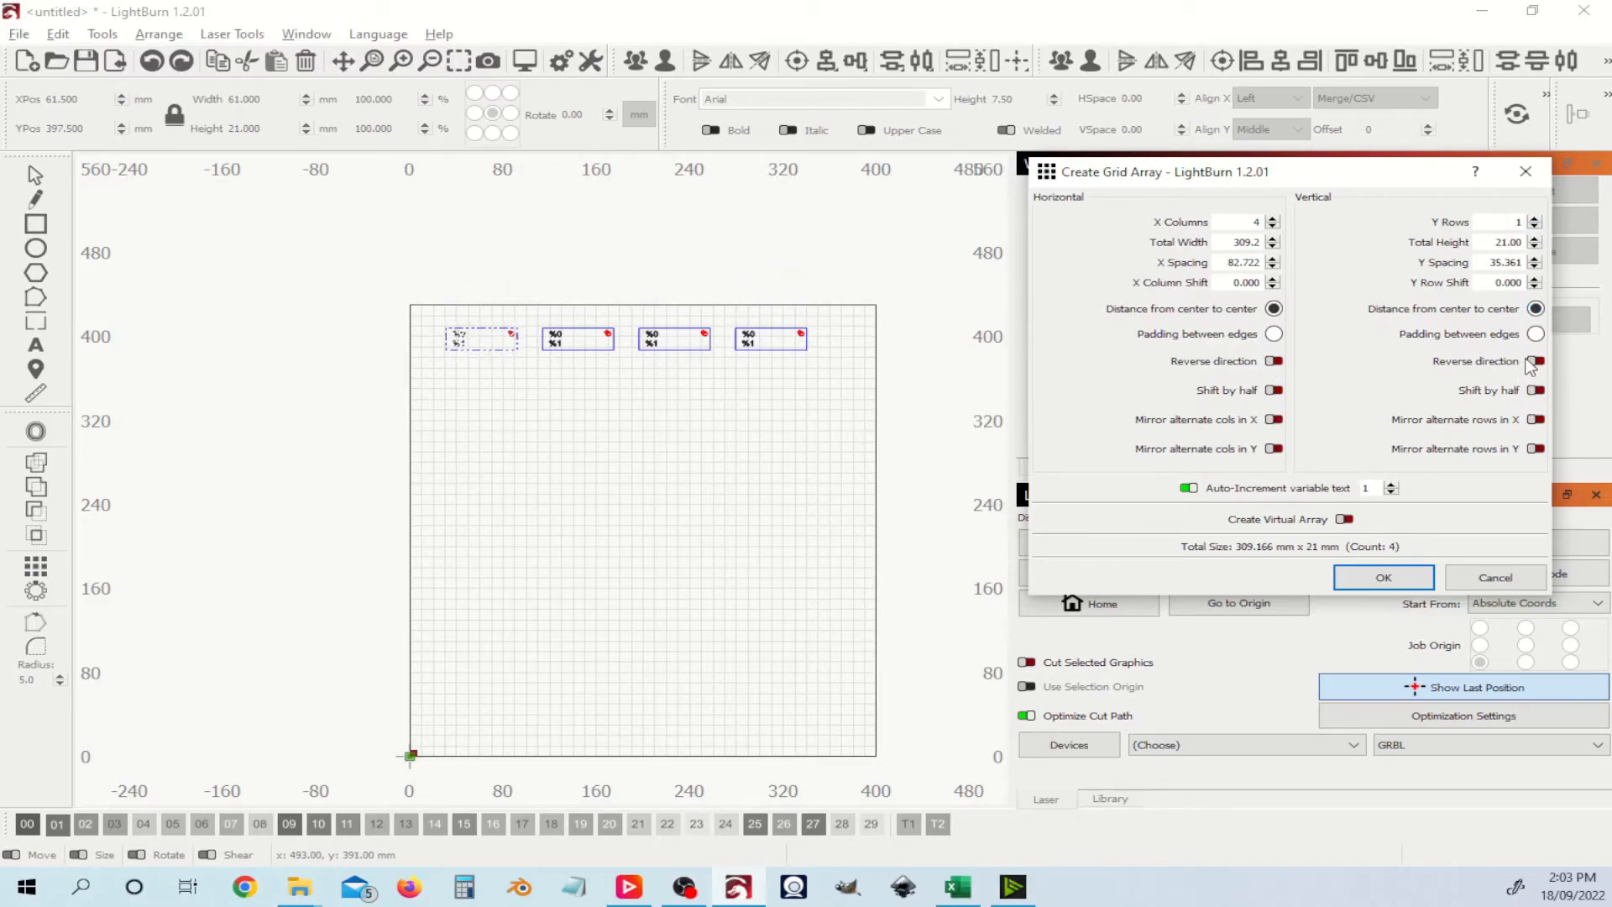
pyautogui.click(1536, 218)
pyautogui.click(1536, 219)
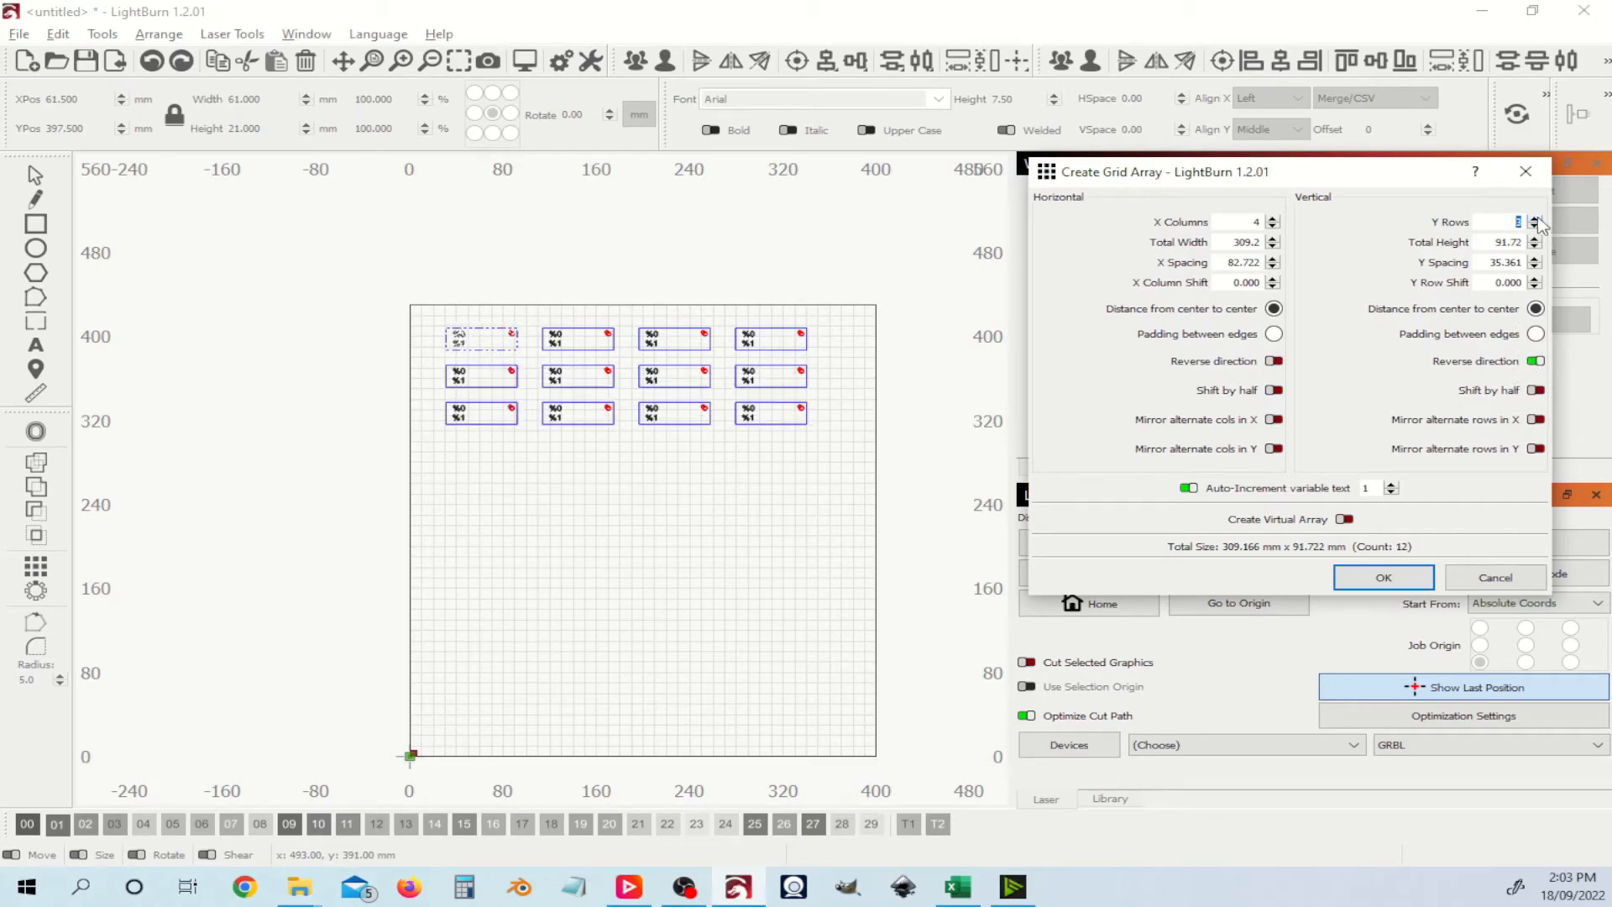
pyautogui.click(1536, 218)
pyautogui.click(1536, 218)
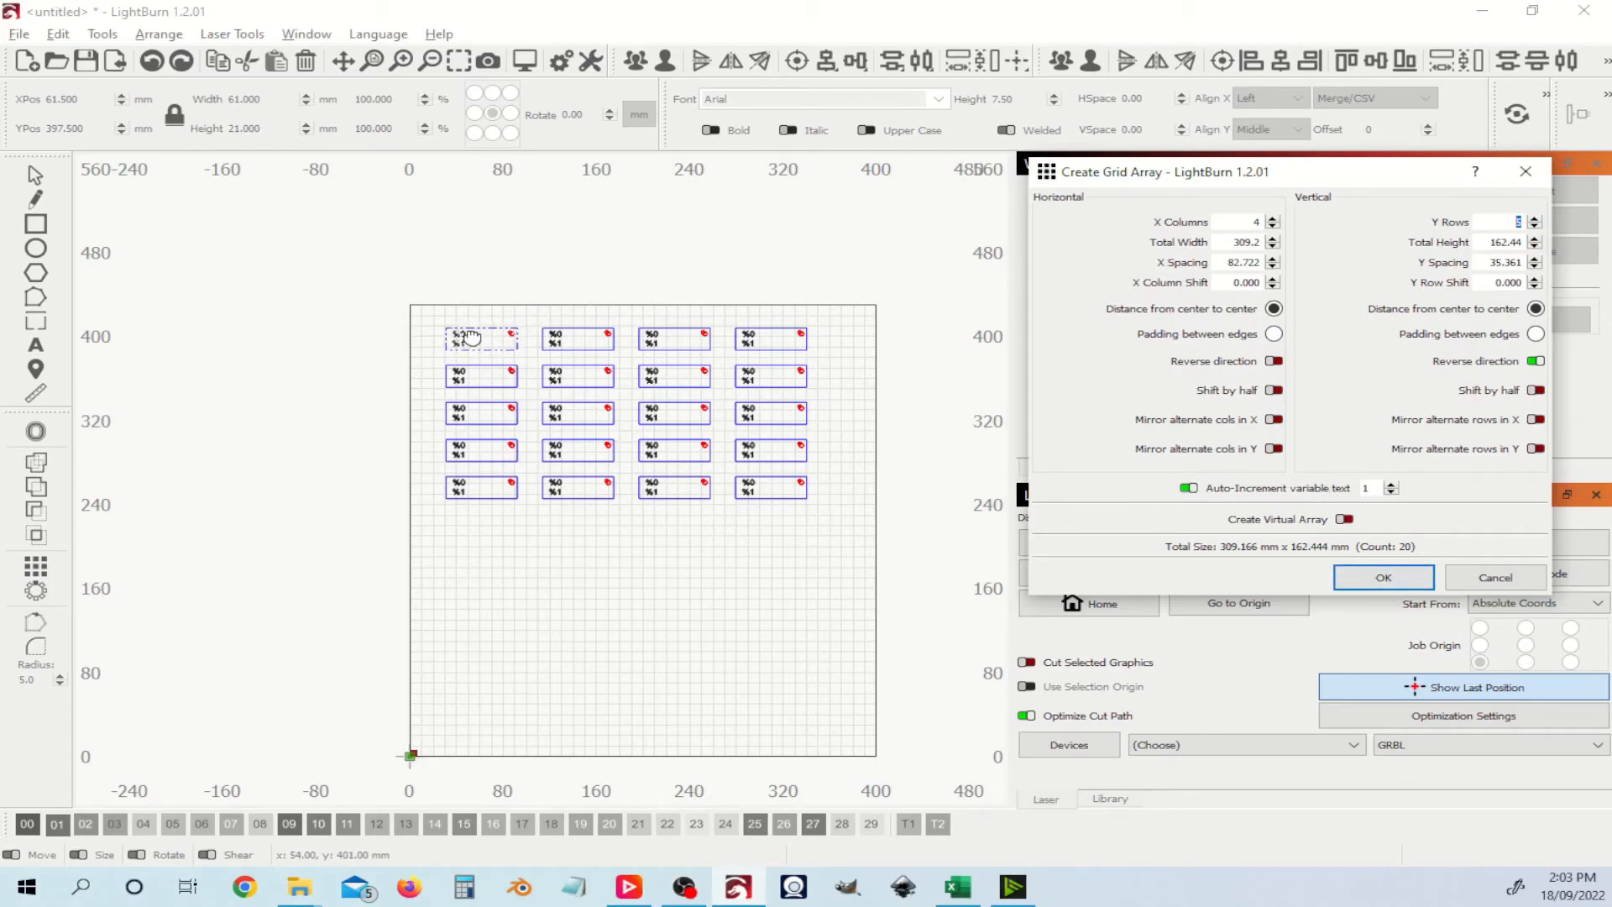
pyautogui.scroll(5, 472, 338)
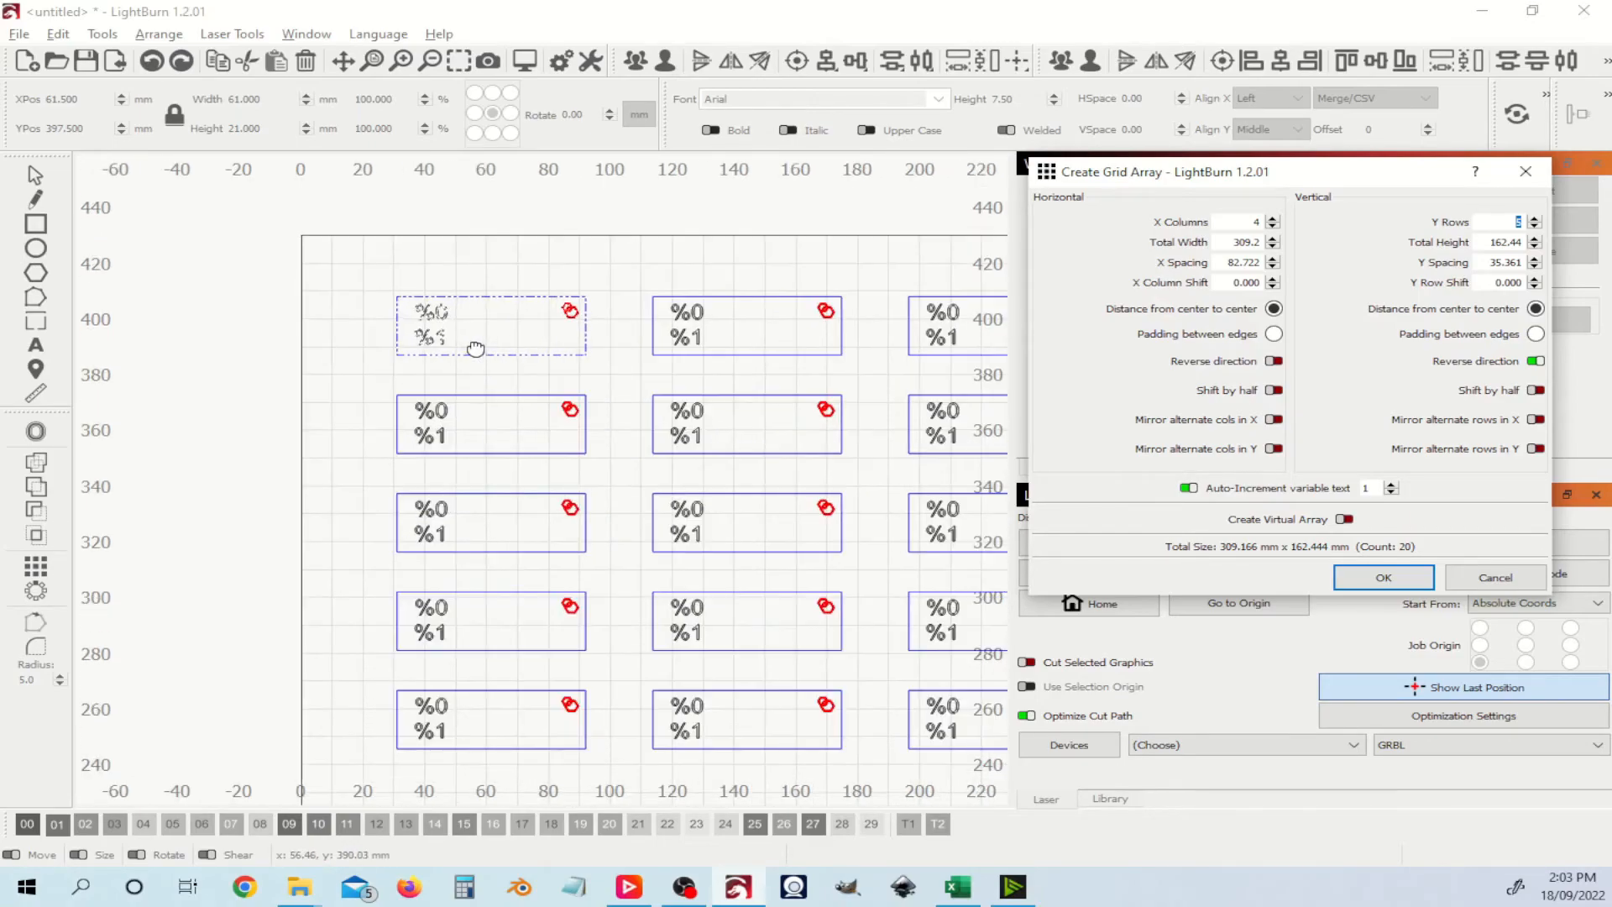
pyautogui.scroll(2, 475, 348)
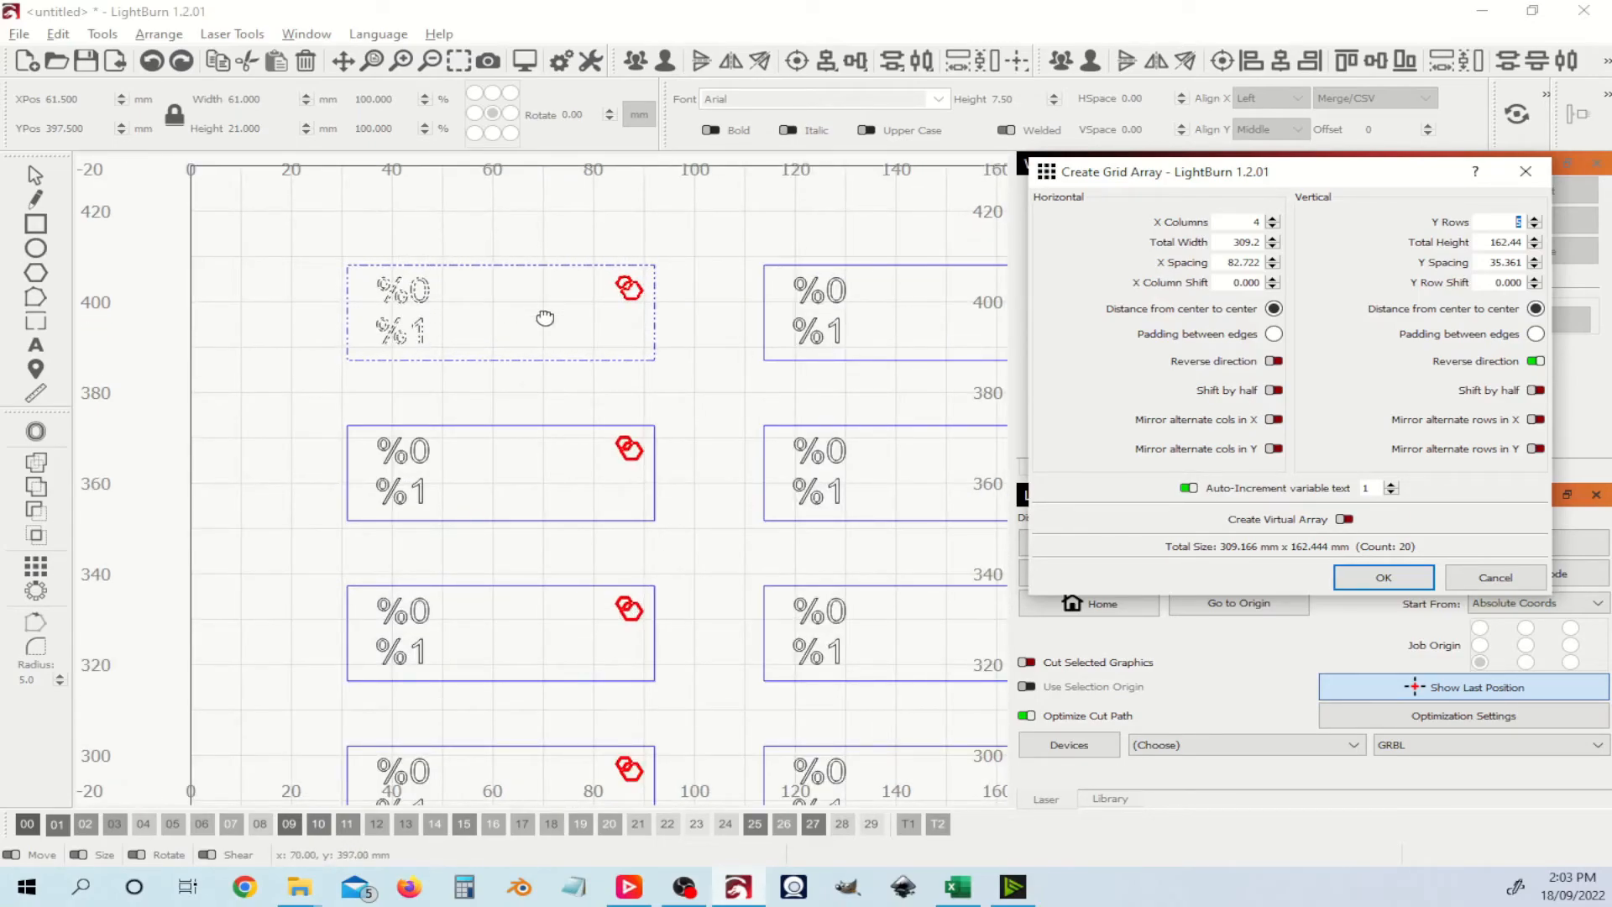
# Step: Confirm the grid array to create the 4×5 grid of 20 tags
pyautogui.click(1394, 580)
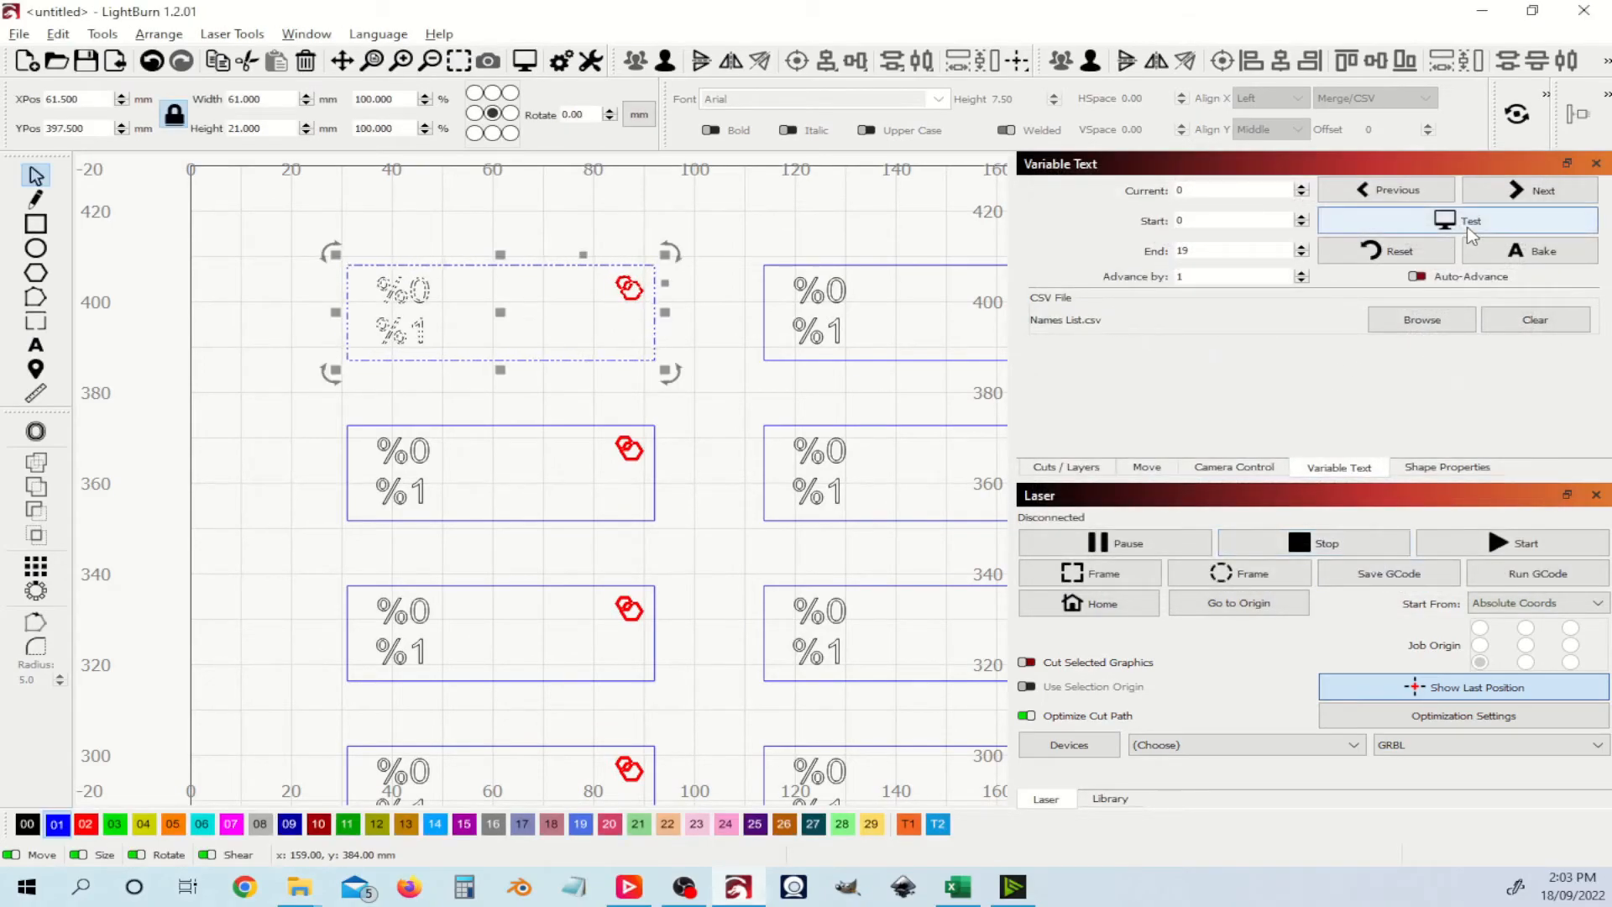
pyautogui.scroll(-4, 694, 412)
pyautogui.scroll(2, 695, 411)
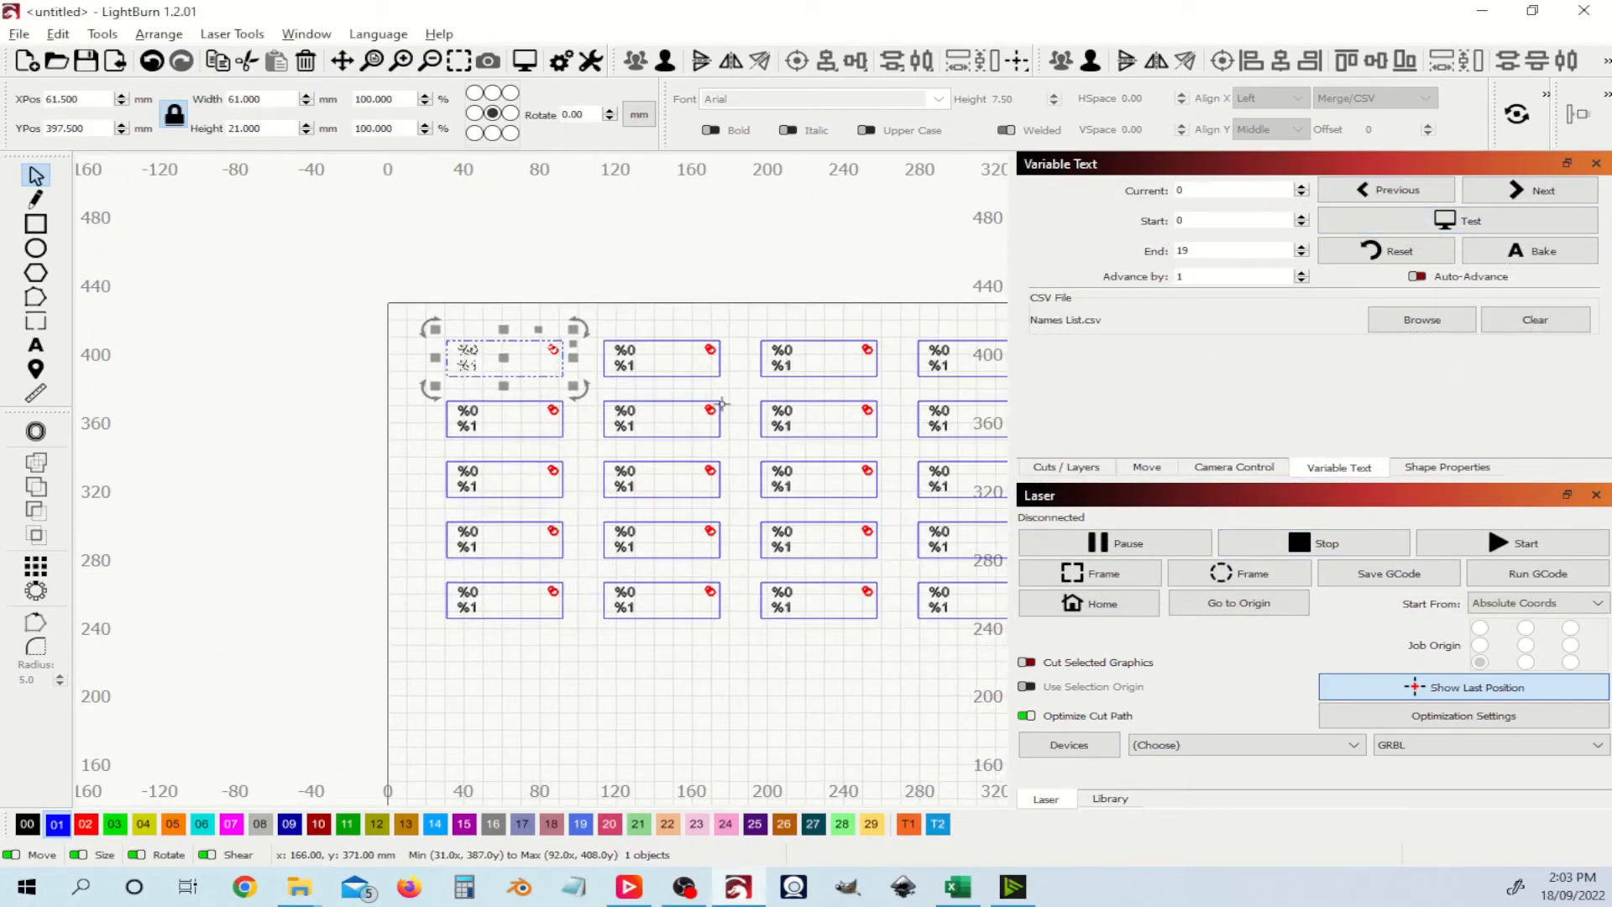
# Step: Test the CSV names on the tags, then bake them into all 20 tags
pyautogui.click(1540, 222)
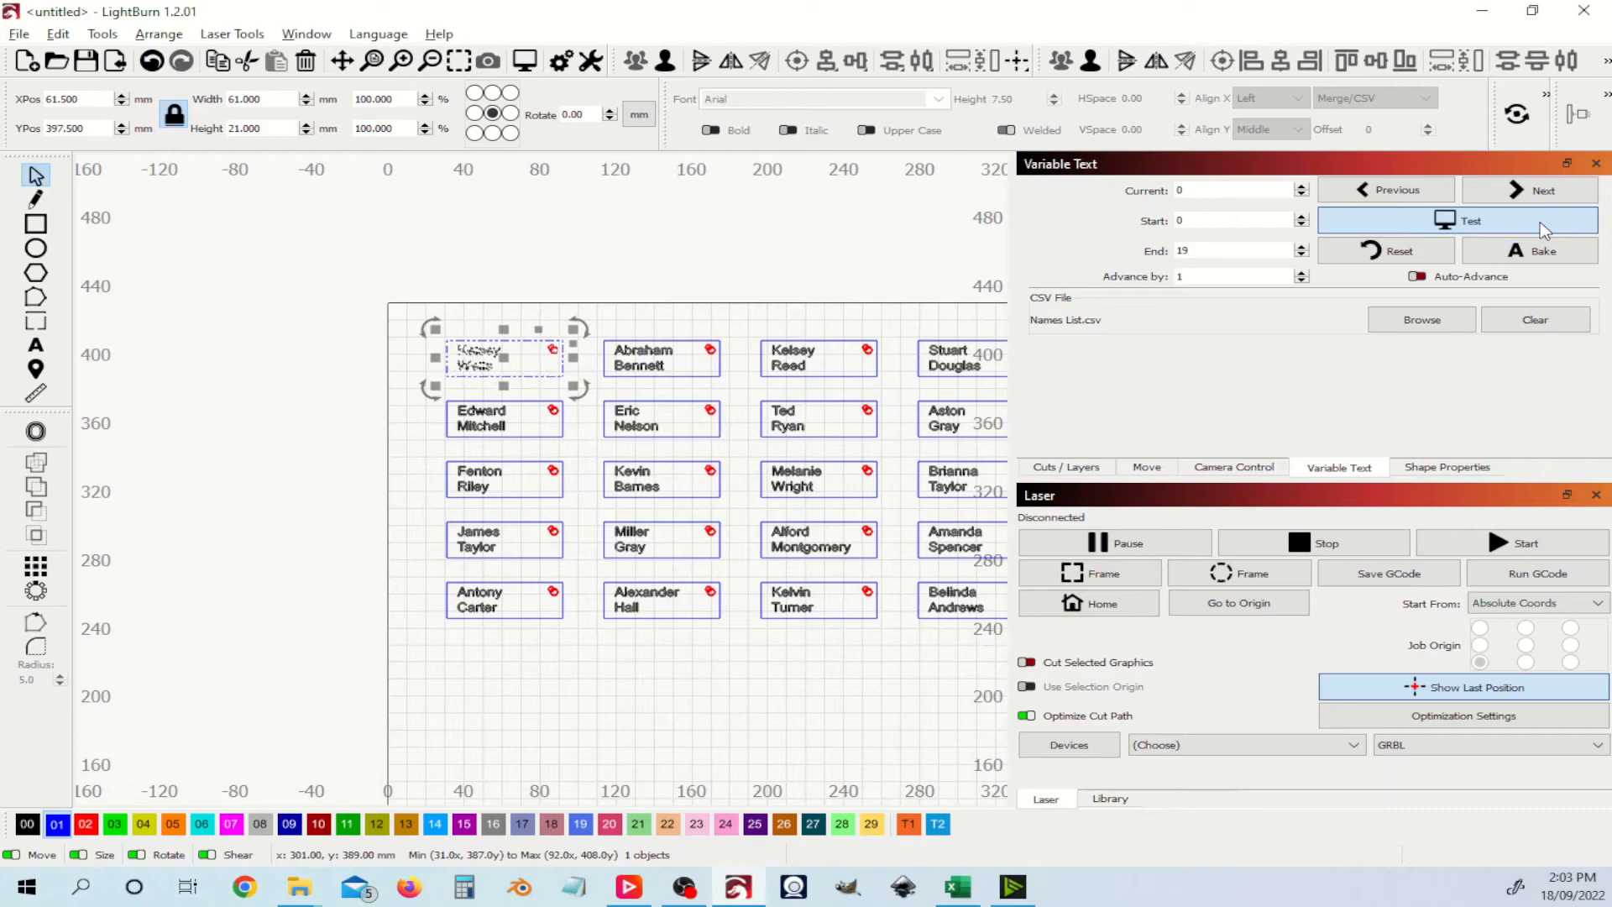
pyautogui.click(1540, 221)
pyautogui.click(1541, 255)
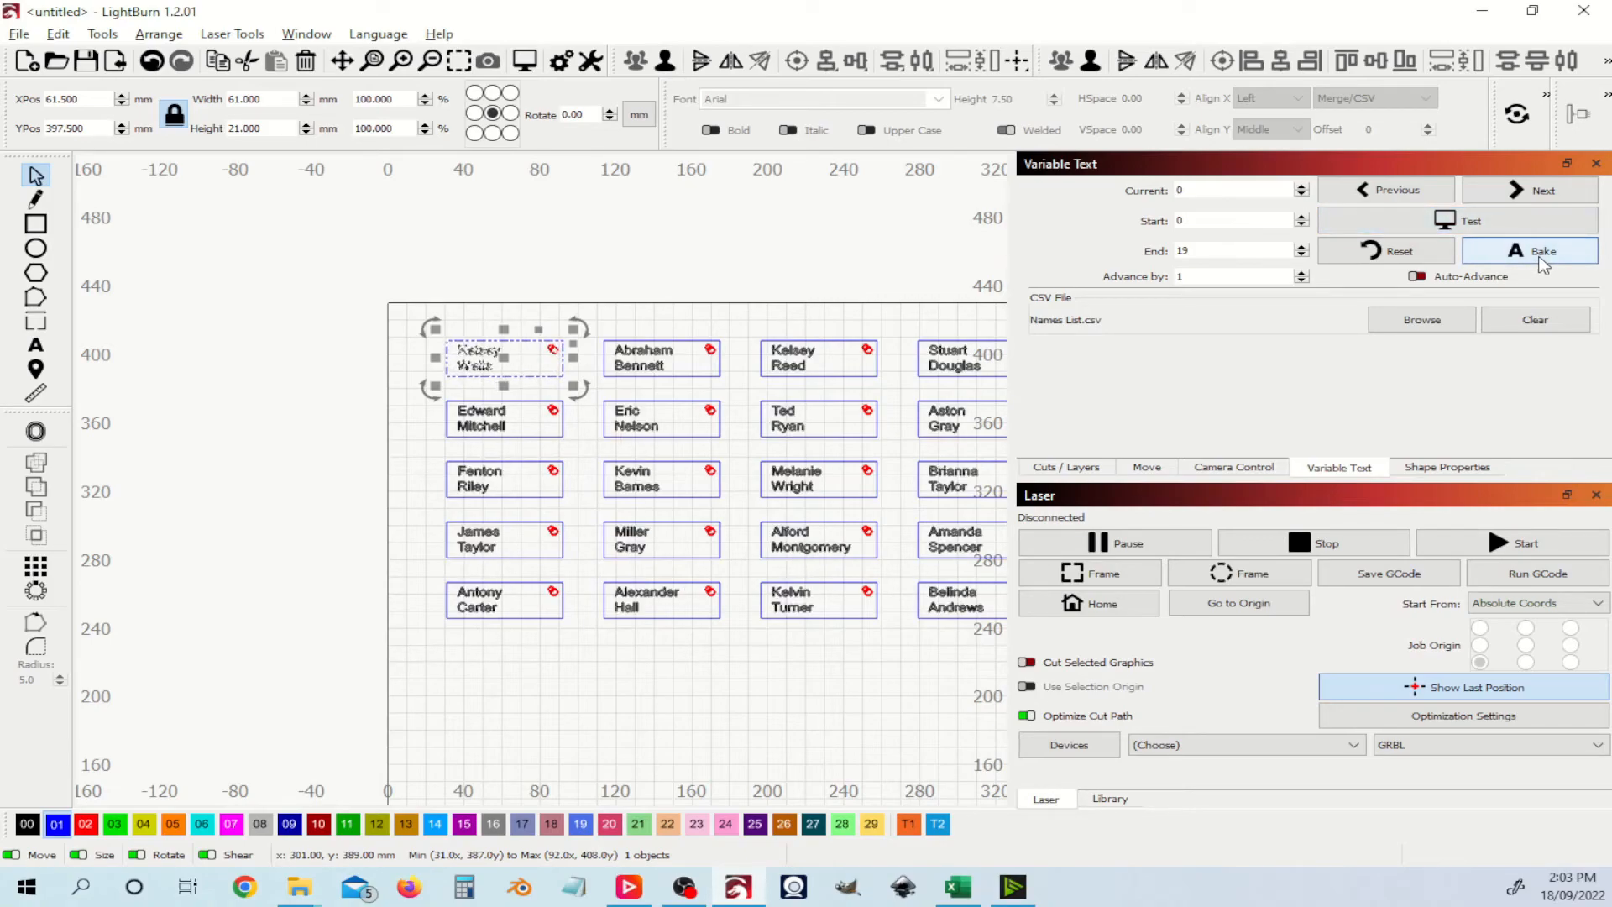
pyautogui.click(840, 301)
pyautogui.moveTo(840, 301); pyautogui.dragTo(722, 338)
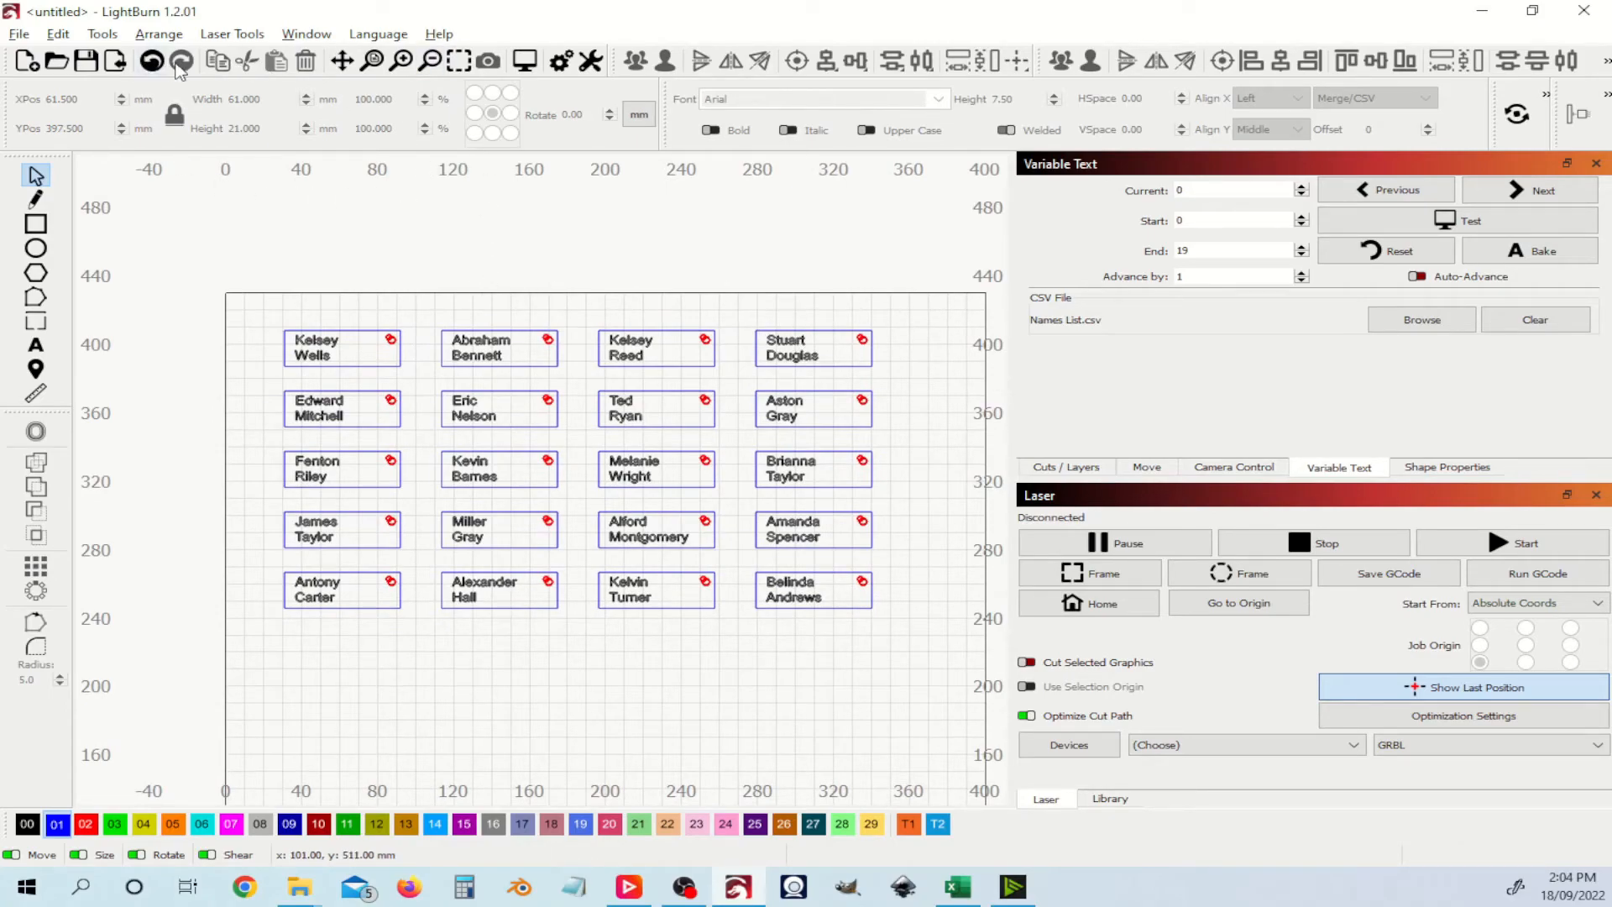
# Step: Select all C01 outline shapes, enable Cut Selected Graphics, and preview the 3280 mm, 2:49 job
pyautogui.hotkey('ctrl', 'a')
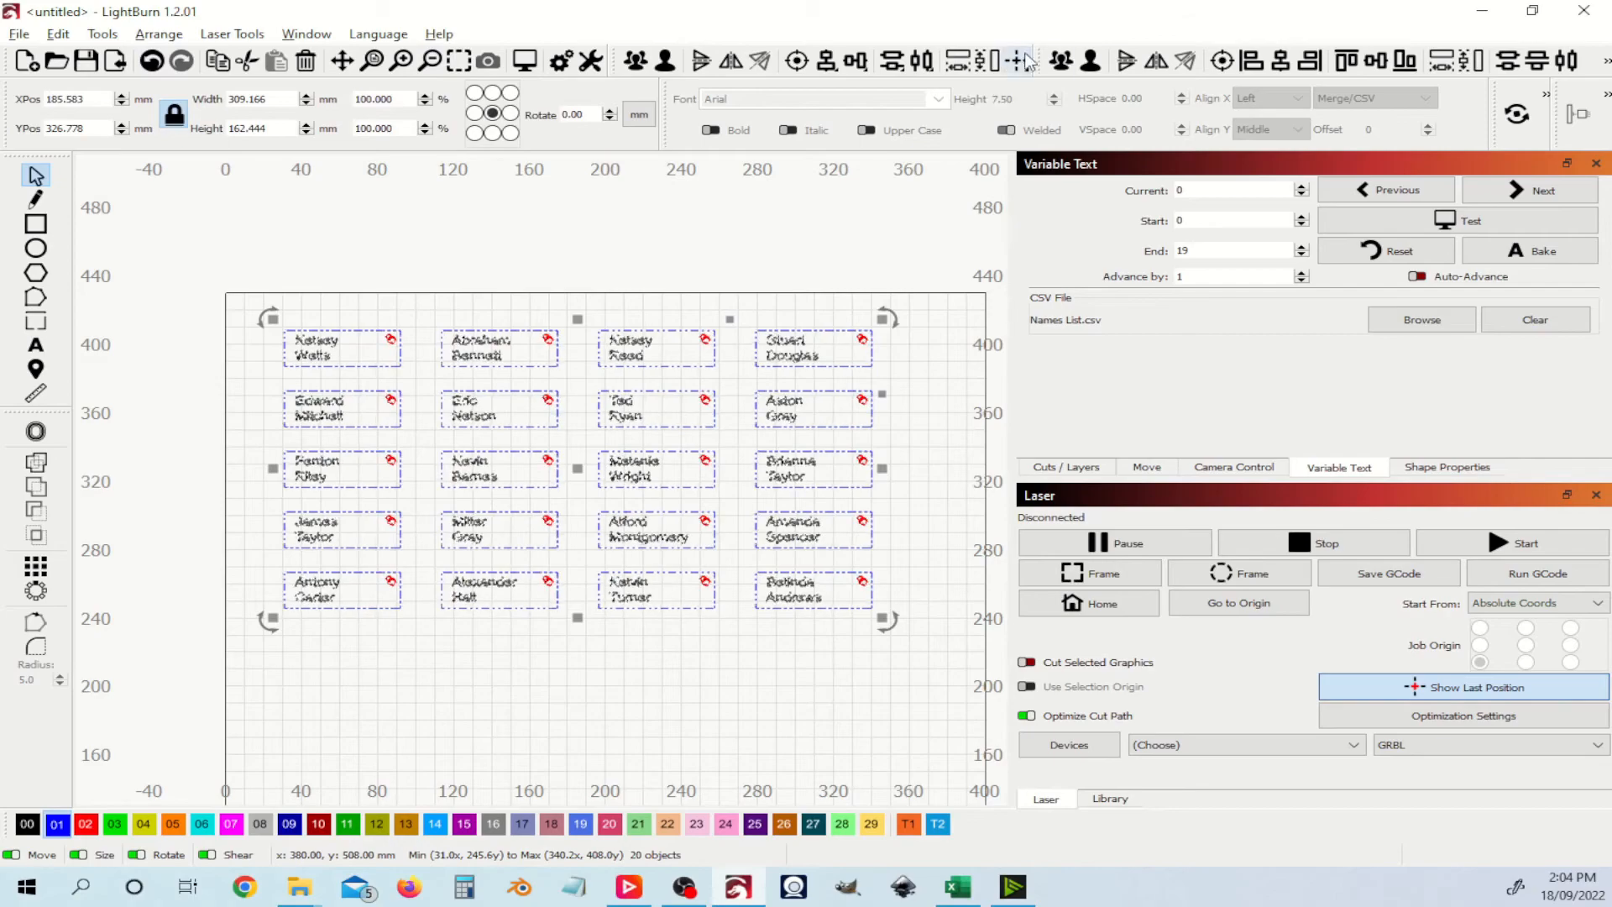
pyautogui.click(280, 387)
pyautogui.click(1068, 468)
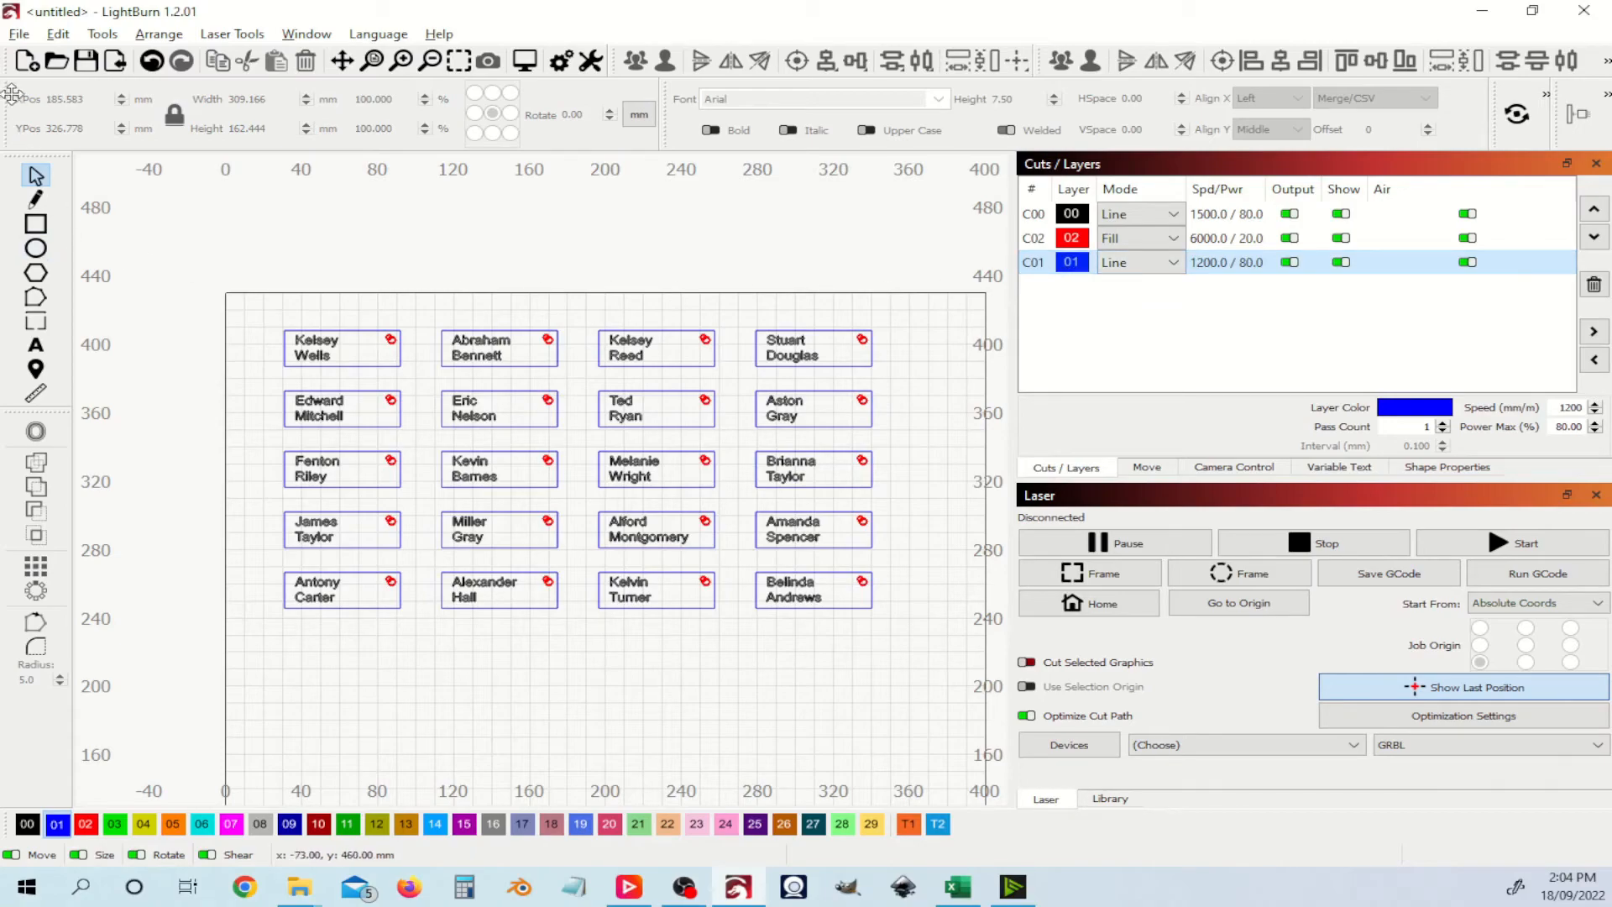
pyautogui.click(57, 37)
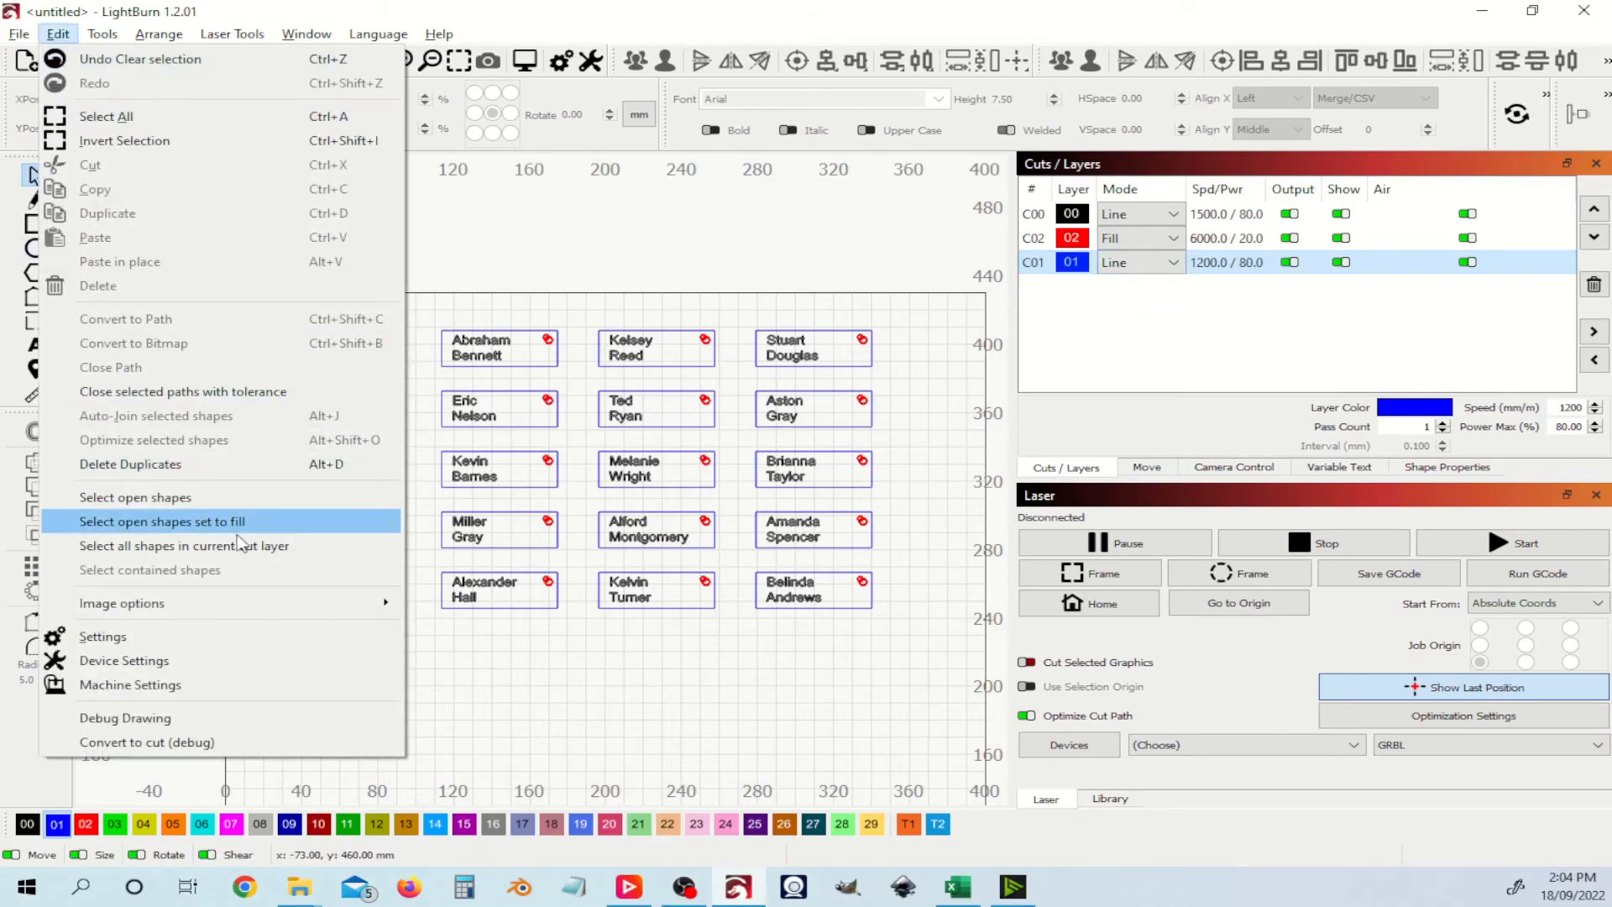
pyautogui.click(294, 547)
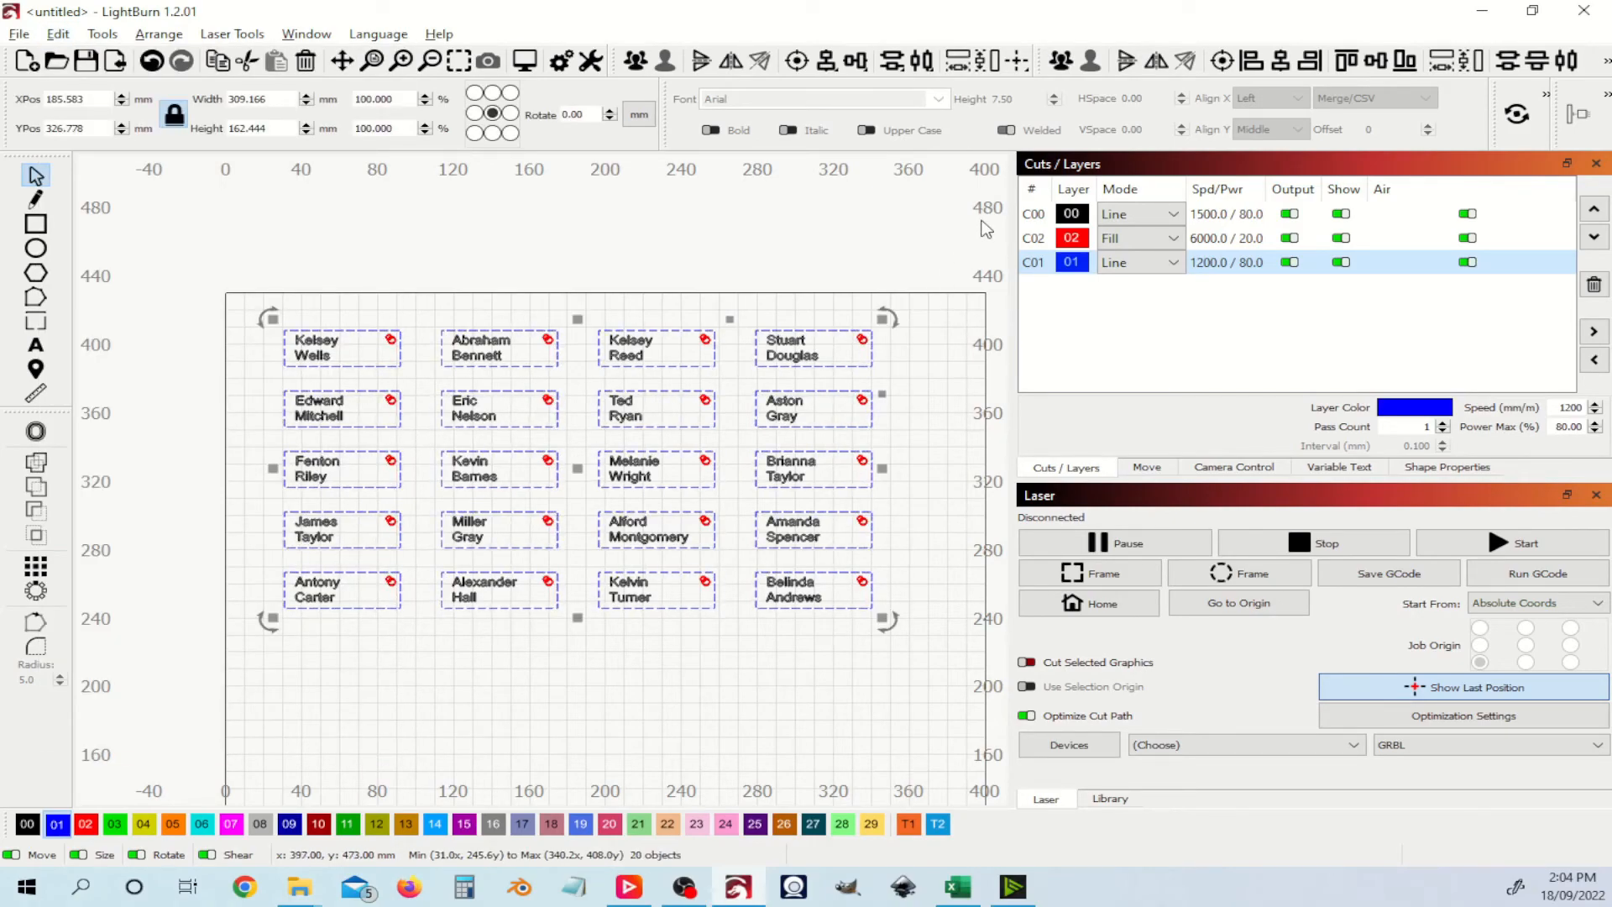
pyautogui.click(1027, 663)
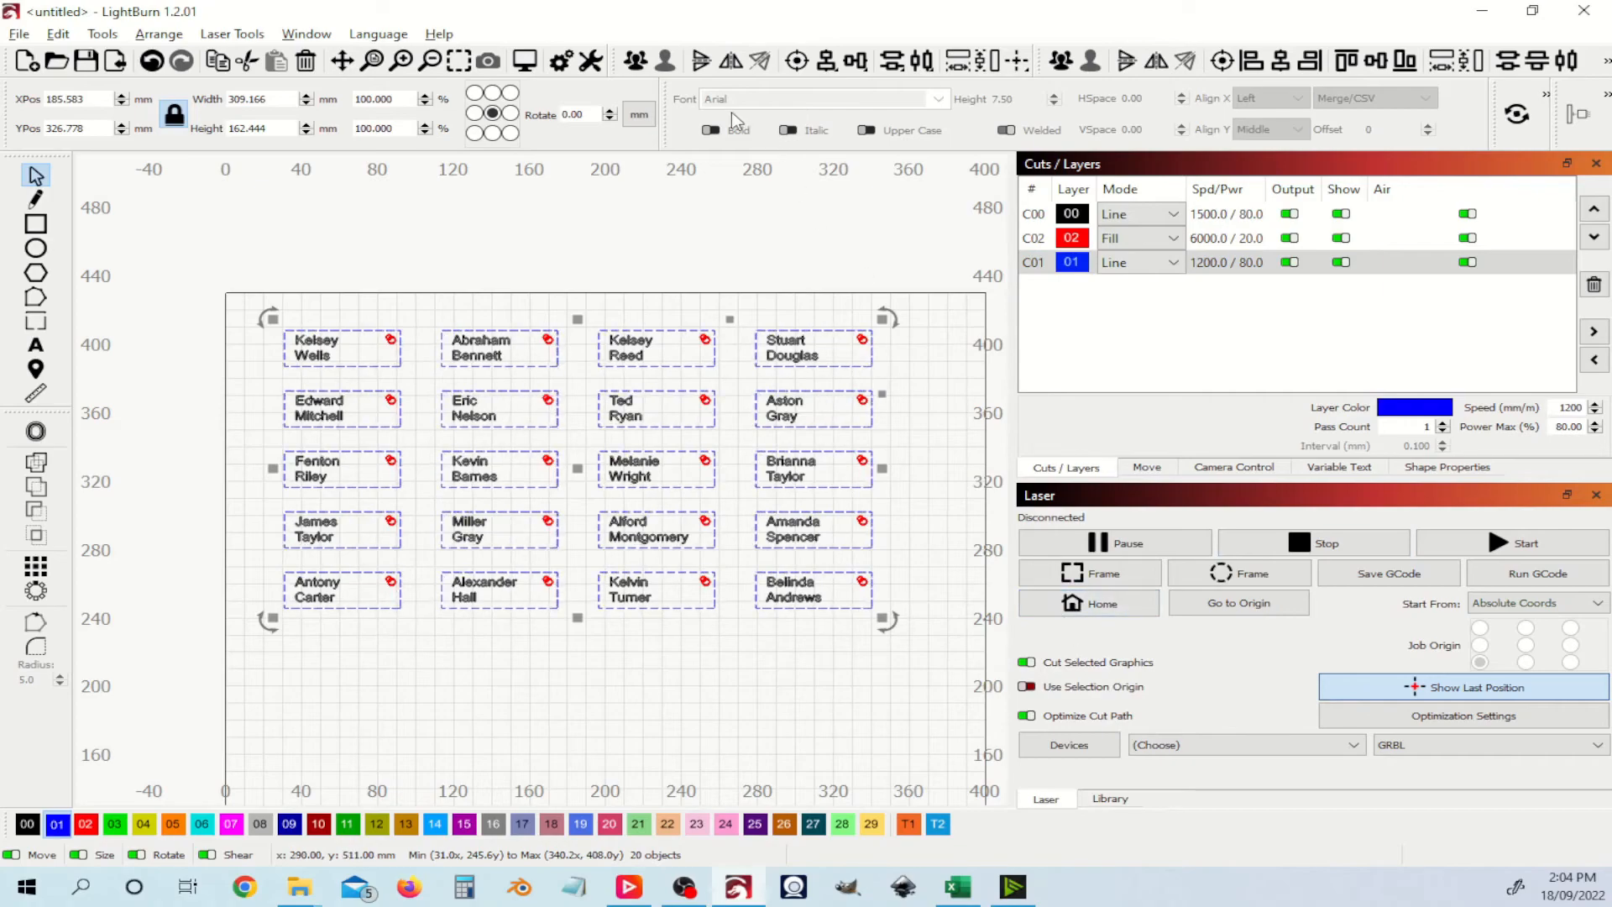
pyautogui.click(525, 61)
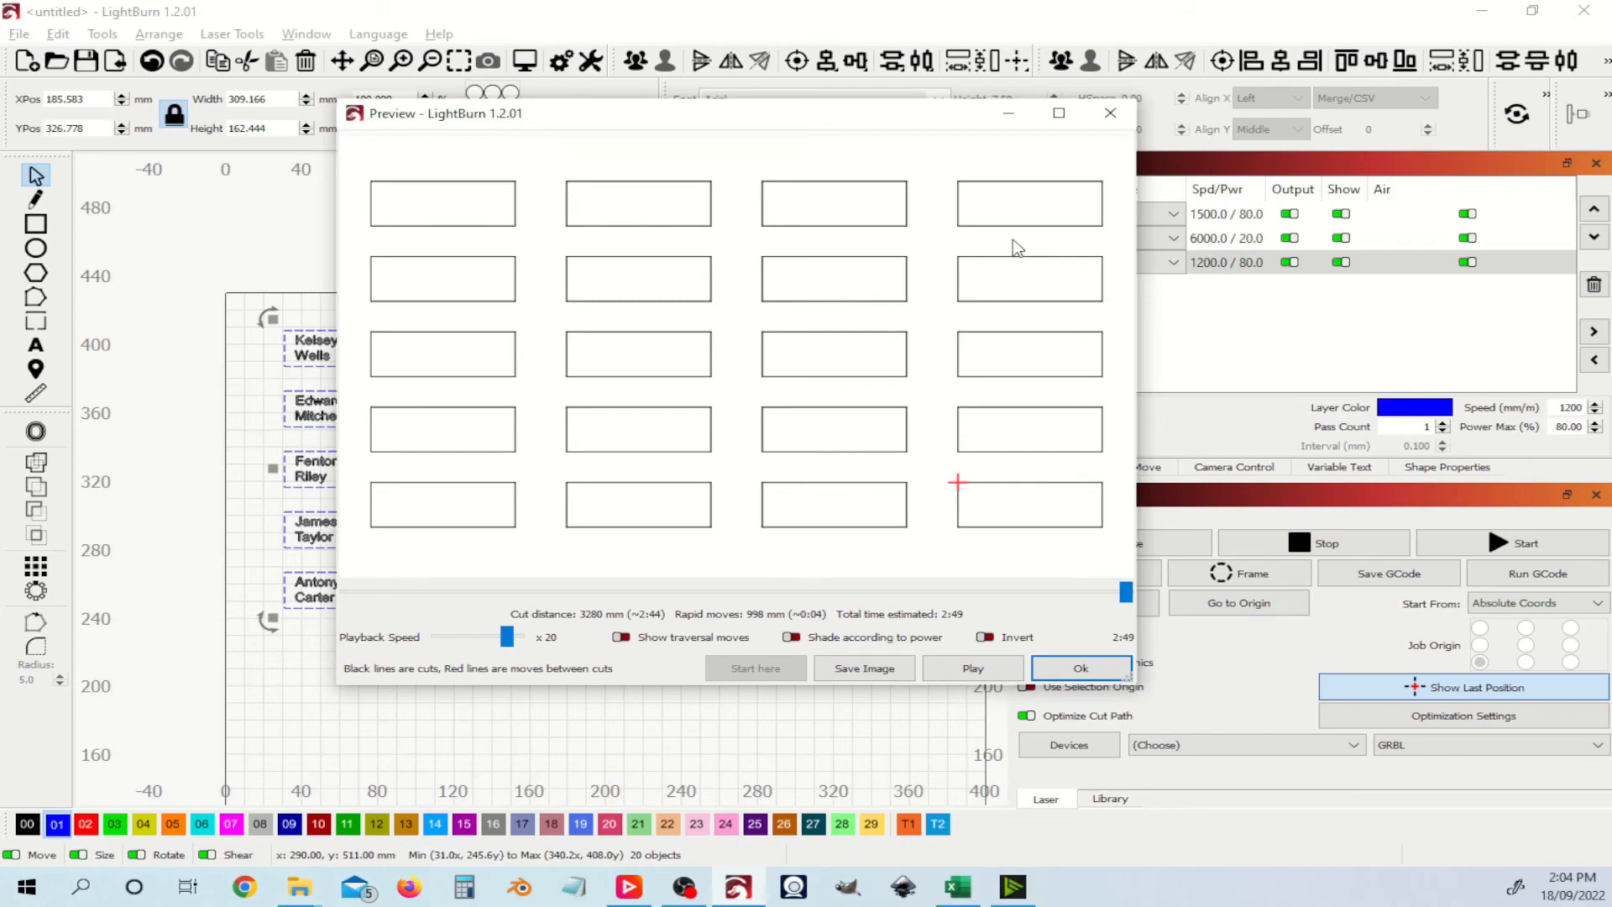
# Step: Close the job preview and turn off output for the blue C01 outline layer
pyautogui.click(1080, 668)
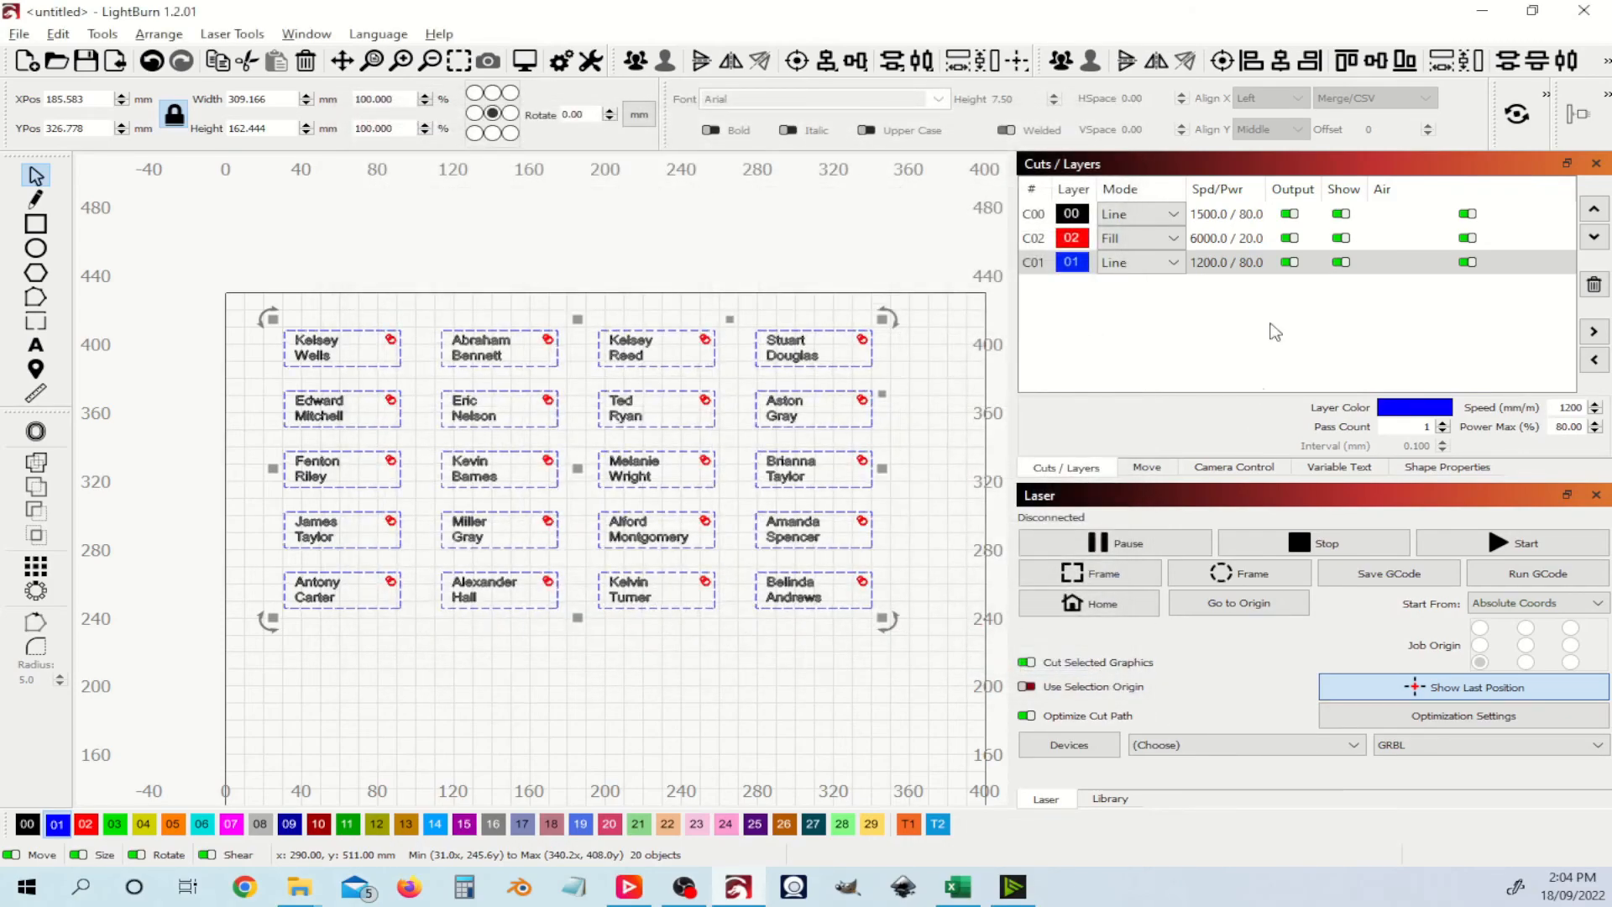
pyautogui.click(1290, 262)
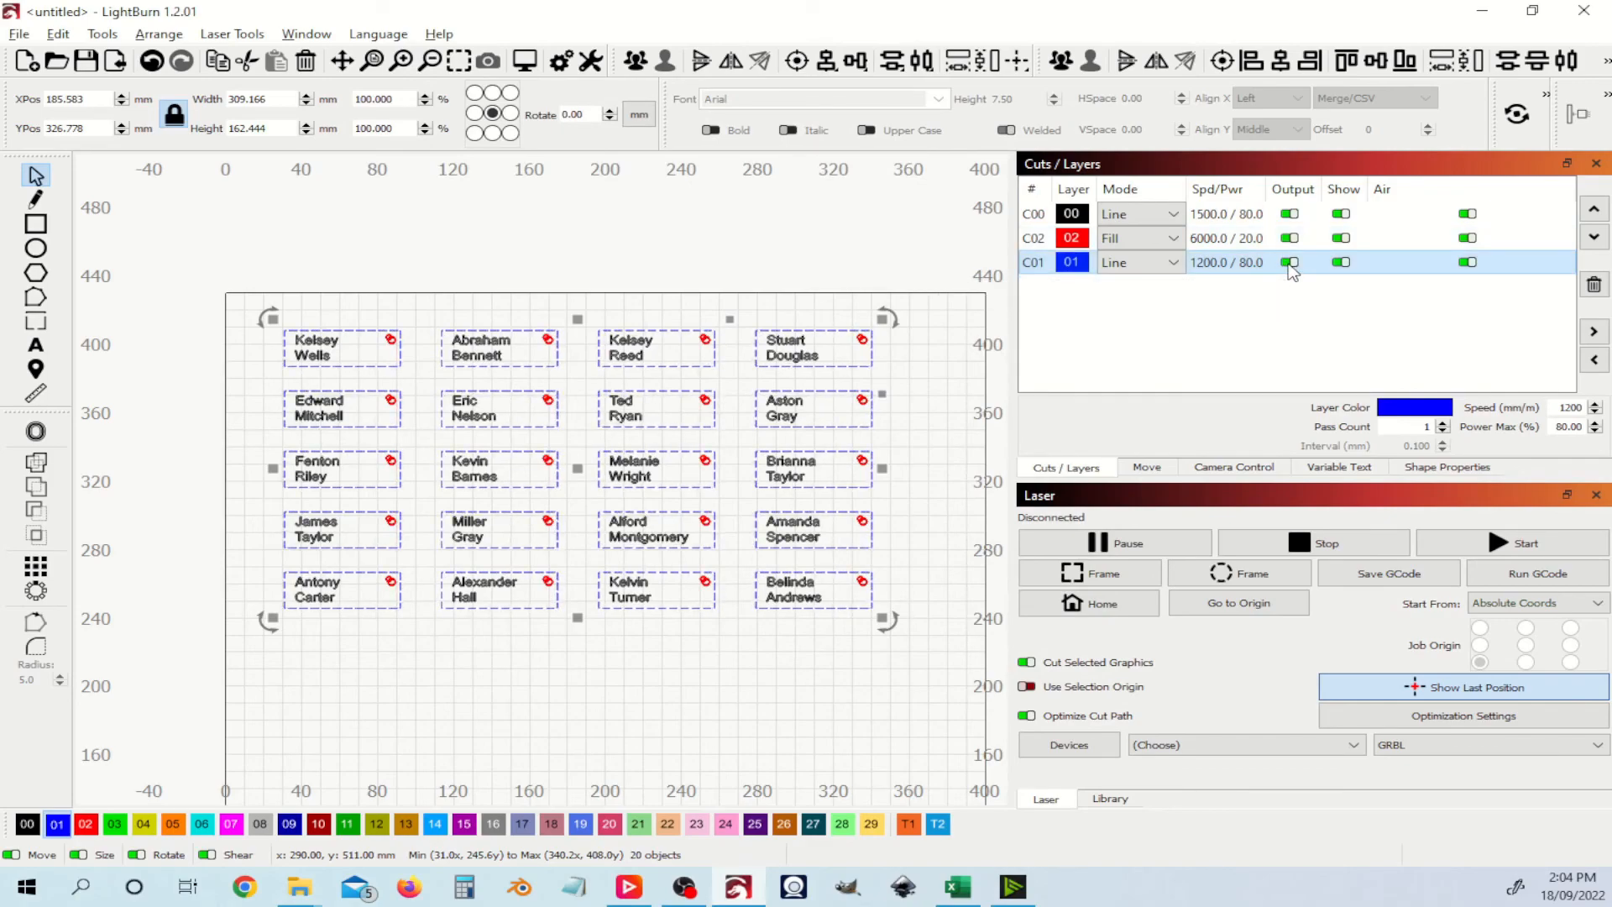
# Step: Disable Cut Selected Graphics and preview the job engraving only the 20 names and logos
pyautogui.click(1118, 662)
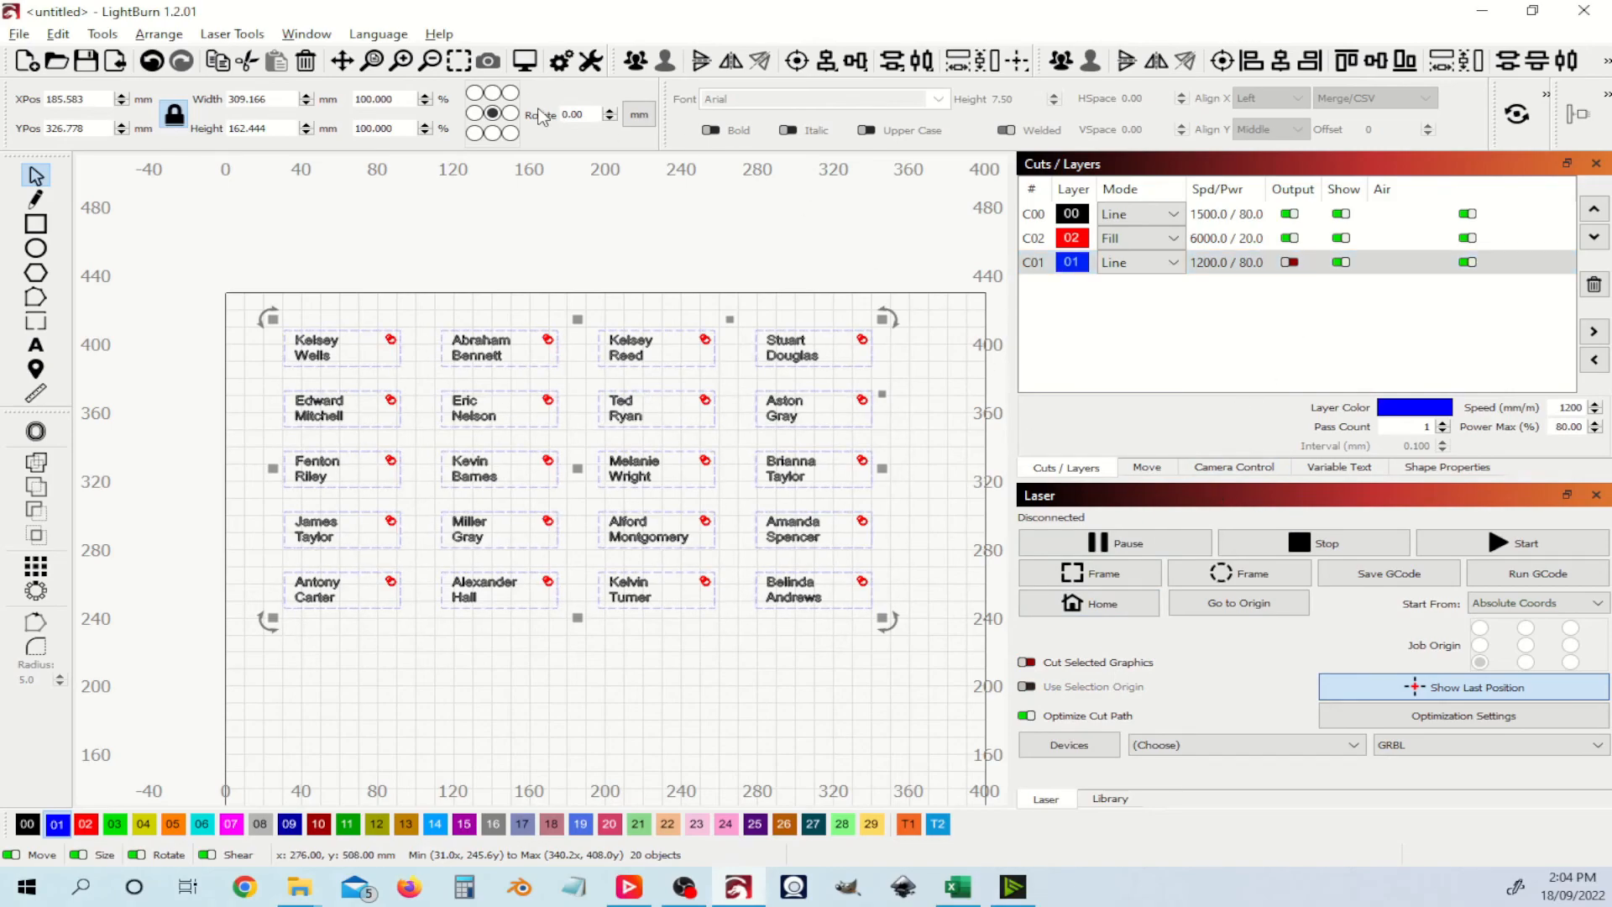
pyautogui.click(523, 67)
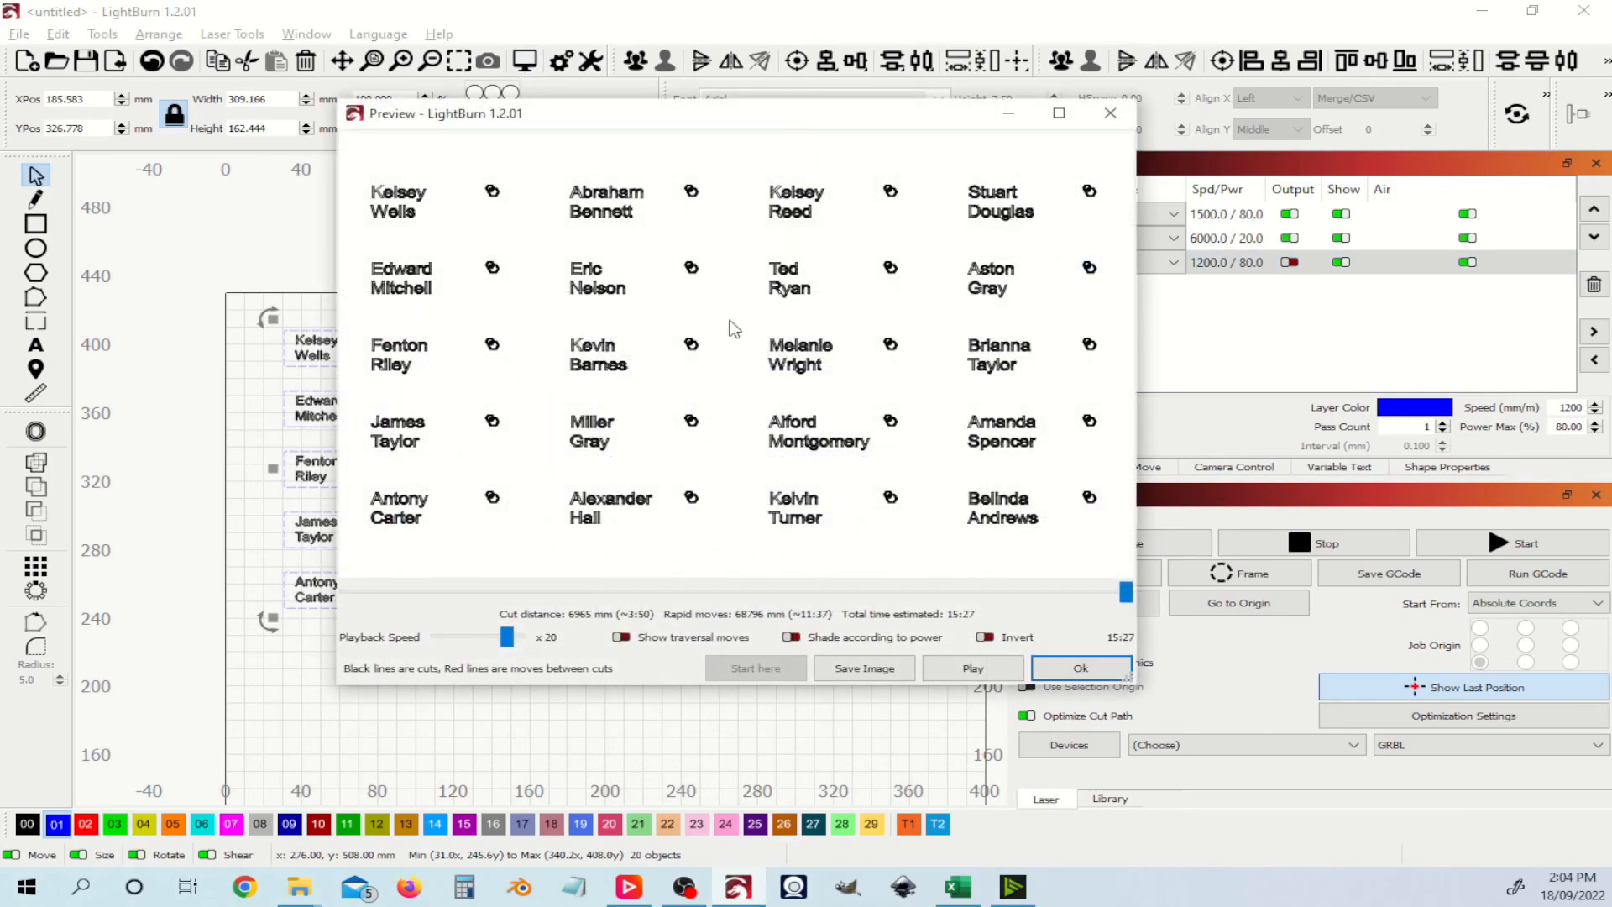
pyautogui.click(1080, 672)
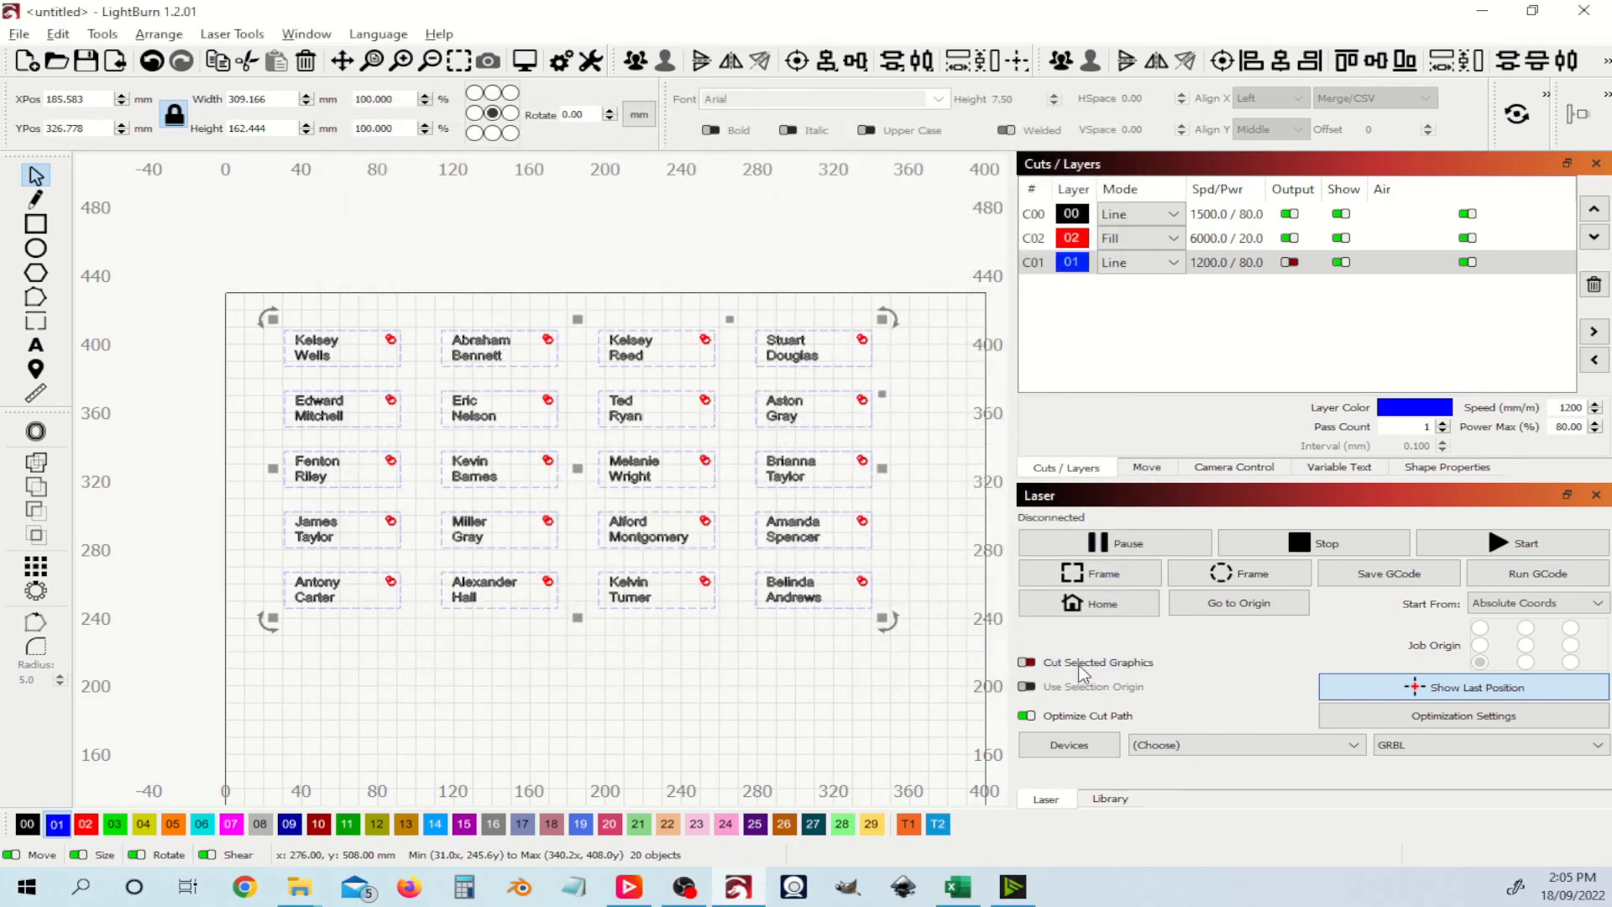
pyautogui.click(941, 532)
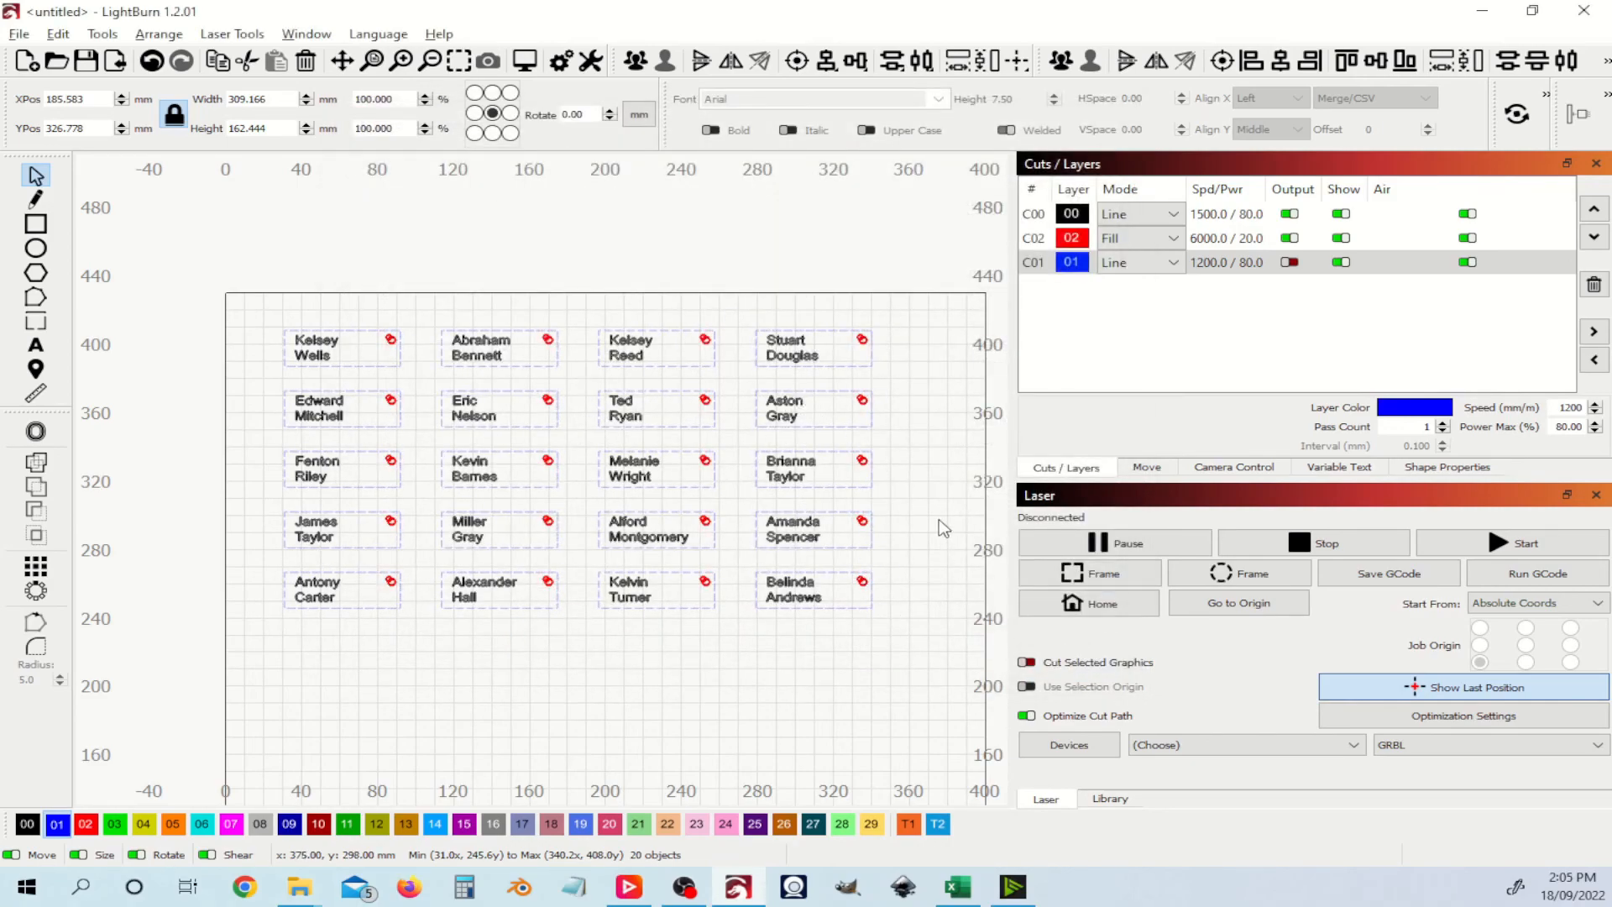